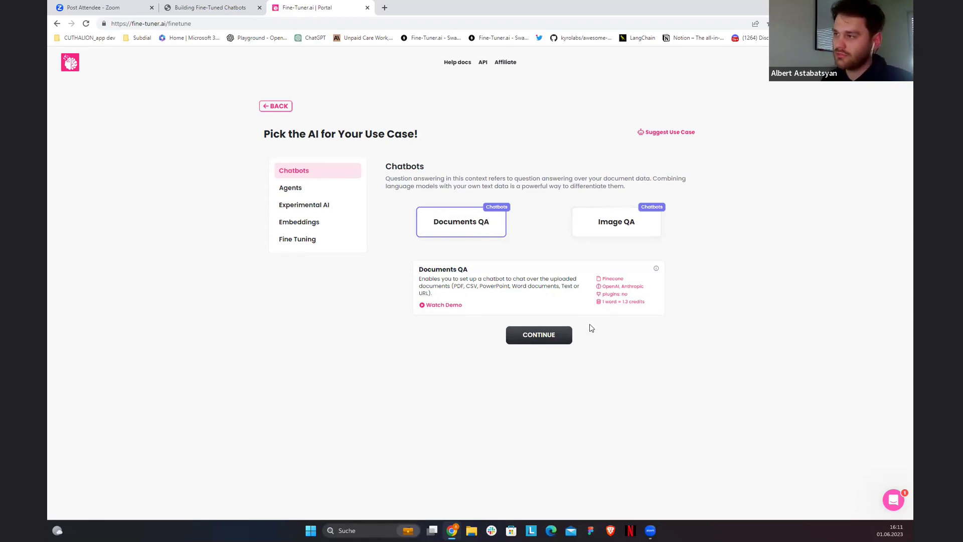
- Create a Documents QA chatbot and add a file upload entry to its memory data
{"action": "left_click", "coordinate": [534, 341]}
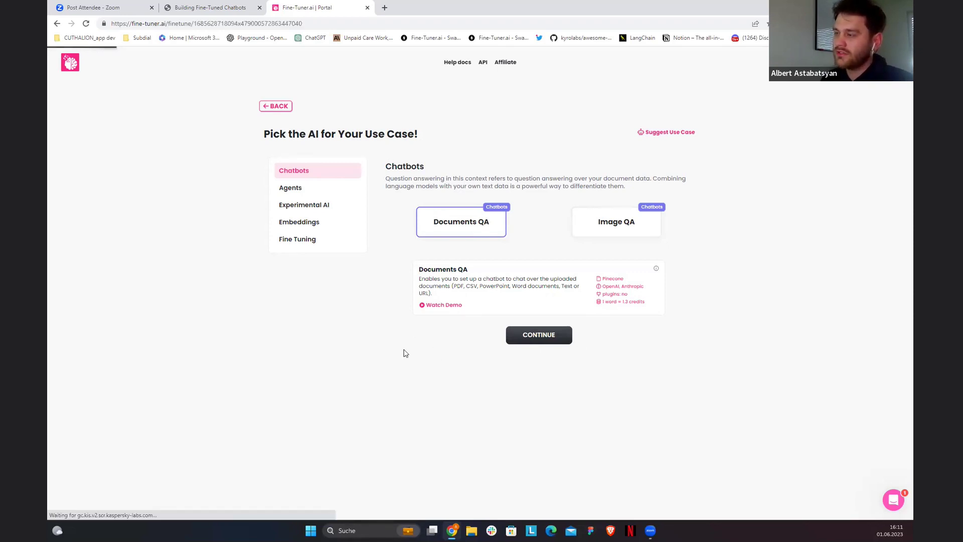
{"action": "left_click", "coordinate": [347, 197]}
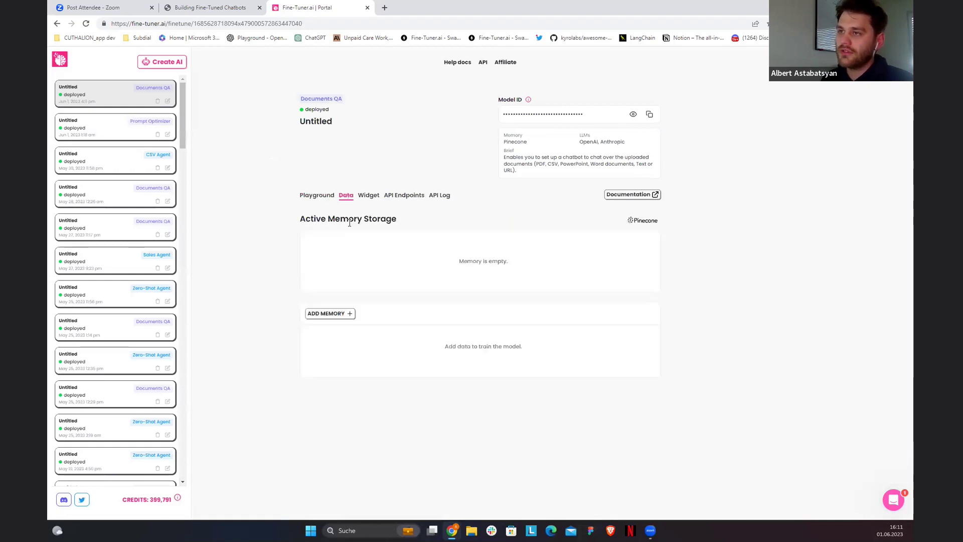
{"action": "left_click", "coordinate": [331, 315]}
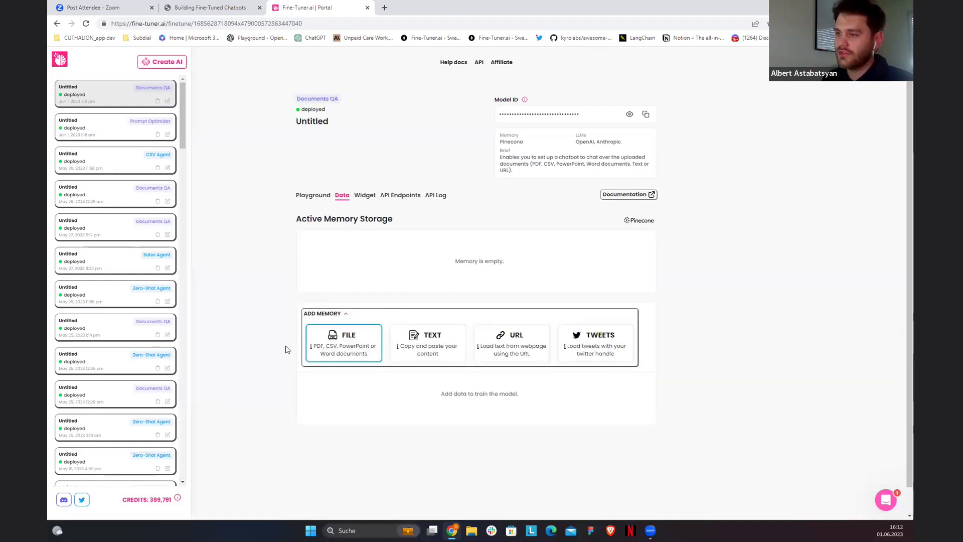
{"action": "left_click", "coordinate": [350, 347]}
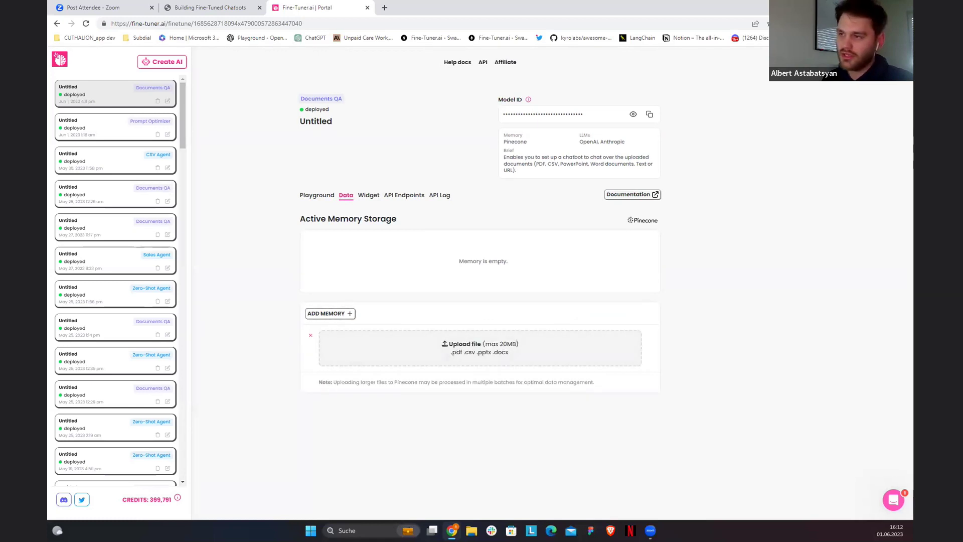
- Choose davinci-003 as the LLM in the chatbot's playground and begin the prompt with "Whats"
{"action": "left_click", "coordinate": [304, 199]}
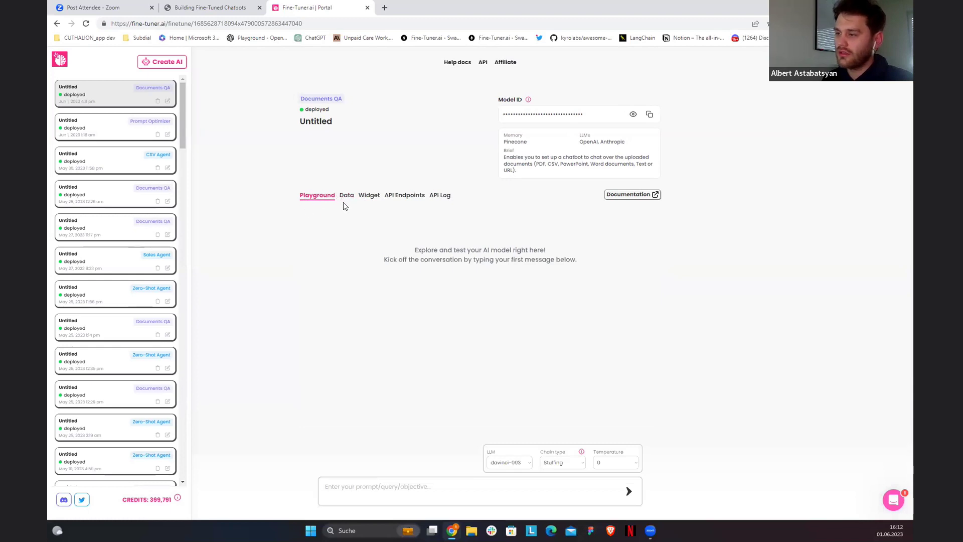
{"action": "left_click", "coordinate": [513, 463]}
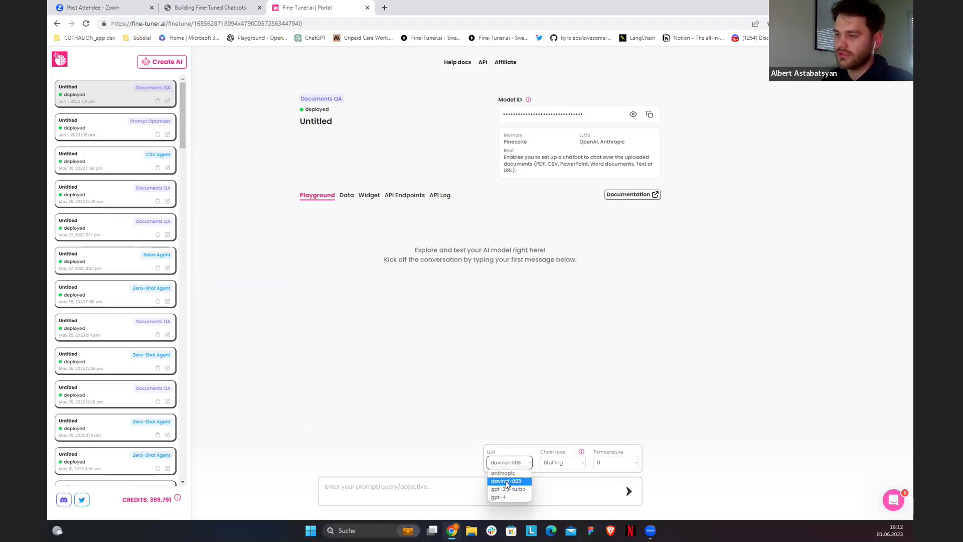
{"action": "left_click", "coordinate": [510, 481]}
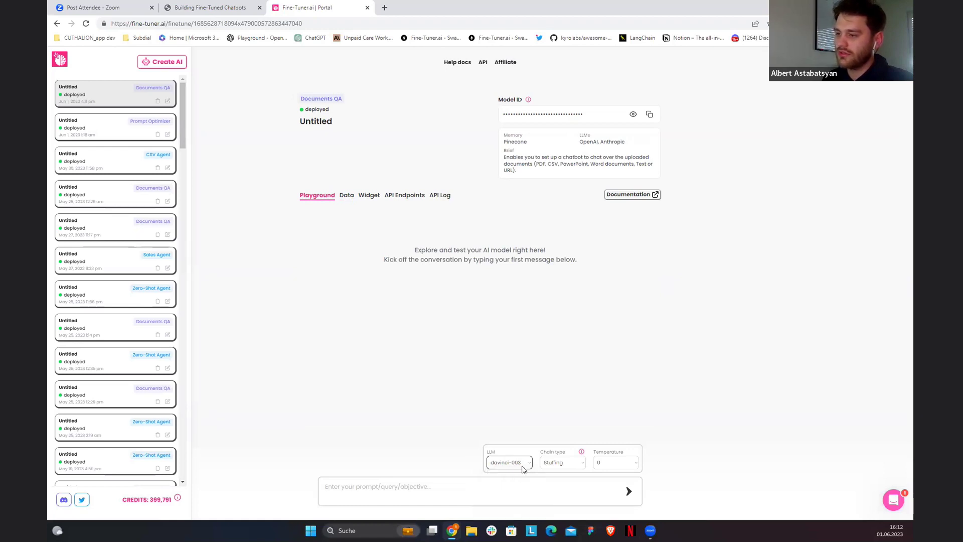
{"action": "left_click", "coordinate": [389, 487]}
{"action": "type", "text": "Whats"}
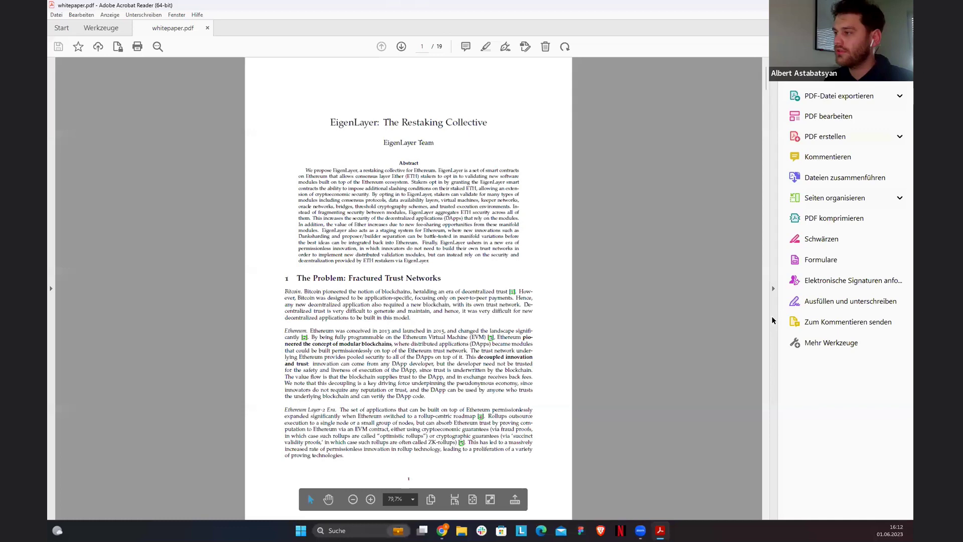
- Switch to Acrobat Reader, examine the abstract and opening sections of the EigenLayer whitepaper.pdf, and close the document
{"action": "left_click", "coordinate": [772, 321]}
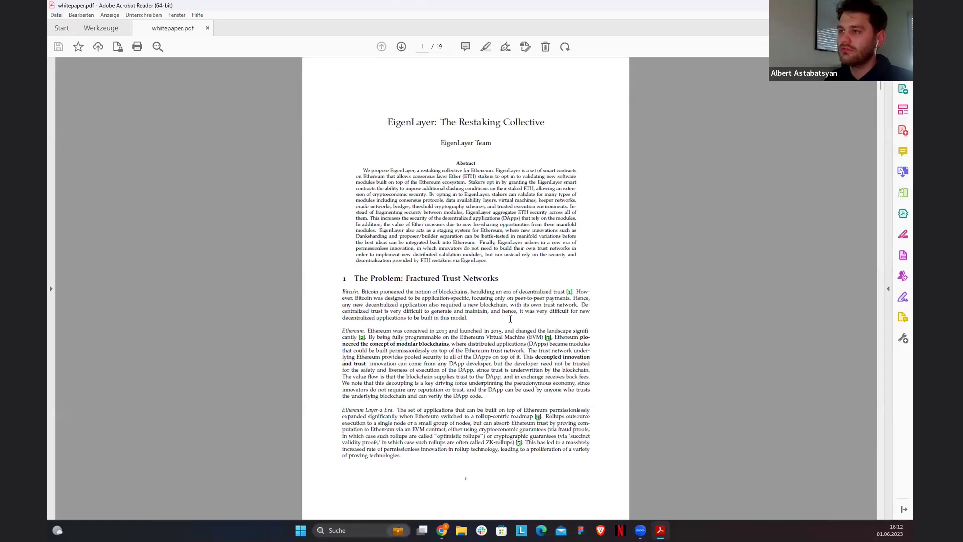
{"action": "scroll", "coordinate": [500, 336], "scroll_direction": "up", "scroll_amount": 2}
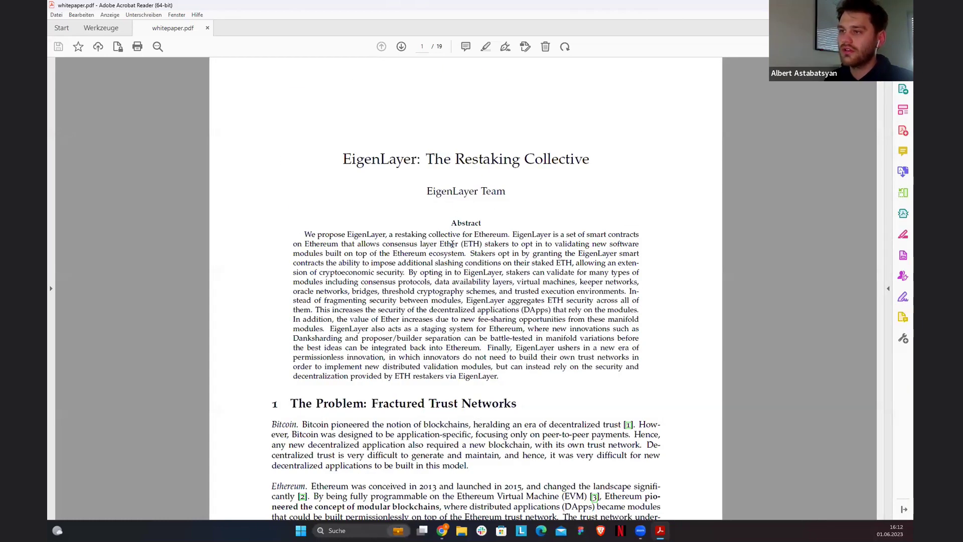
{"action": "scroll", "coordinate": [452, 245], "scroll_direction": "down", "scroll_amount": 2}
{"action": "scroll", "coordinate": [452, 244], "scroll_direction": "up", "scroll_amount": 1}
{"action": "scroll", "coordinate": [452, 245], "scroll_direction": "down", "scroll_amount": 10}
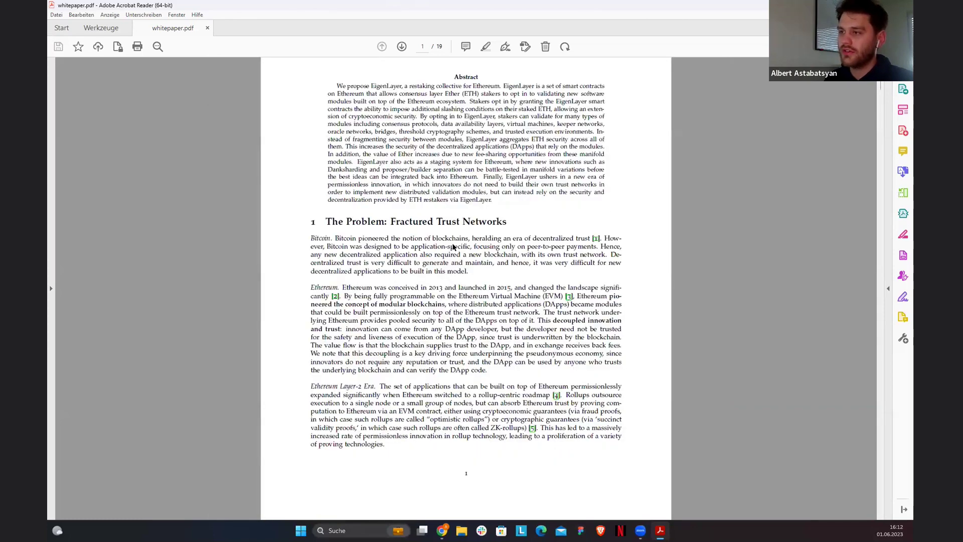
{"action": "scroll", "coordinate": [452, 245], "scroll_direction": "down", "scroll_amount": 7}
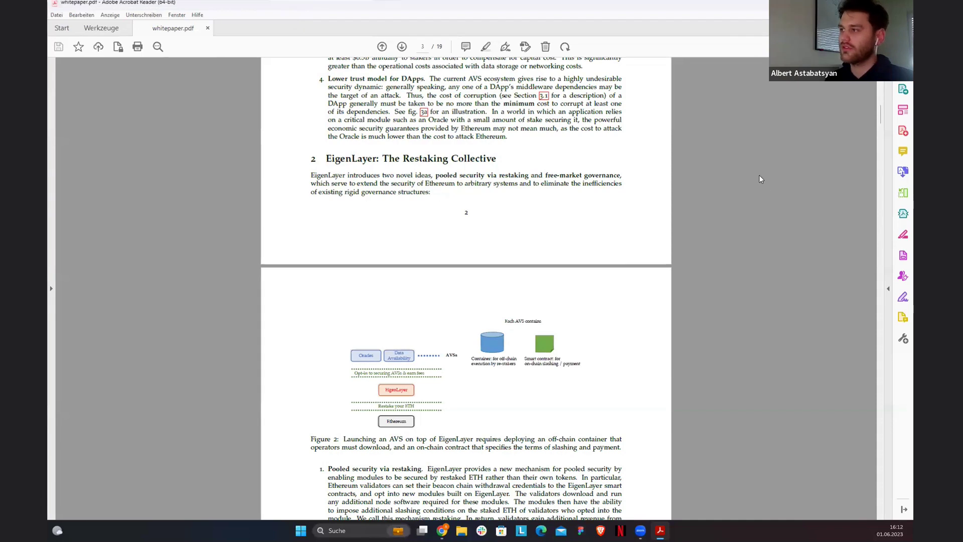
{"action": "key", "text": "super+Down"}
{"action": "left_click", "coordinate": [738, 180]}
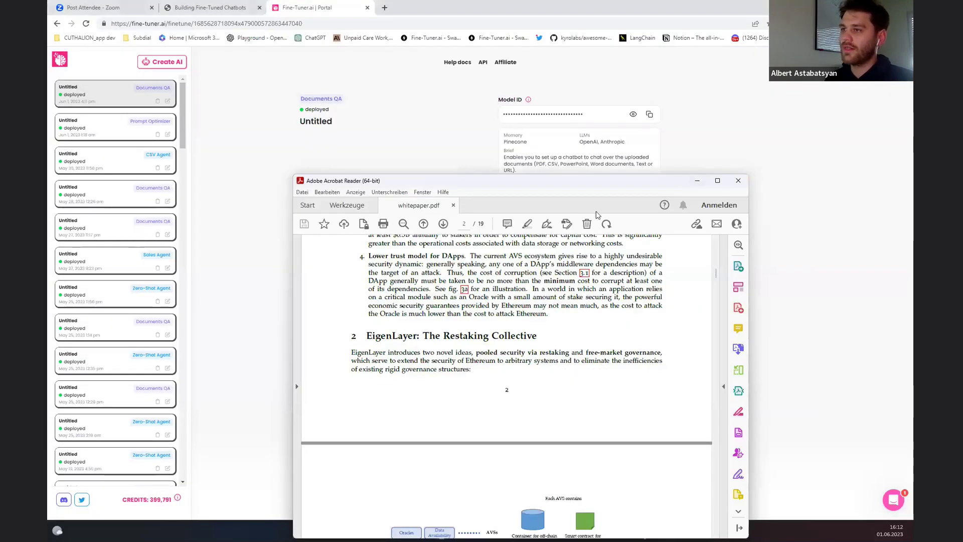
- Ask the chatbot "Whats Eigenlayer?" in the playground while its memory storage is still empty
{"action": "left_click", "coordinate": [397, 486]}
{"action": "type", "text": "Whats a"}
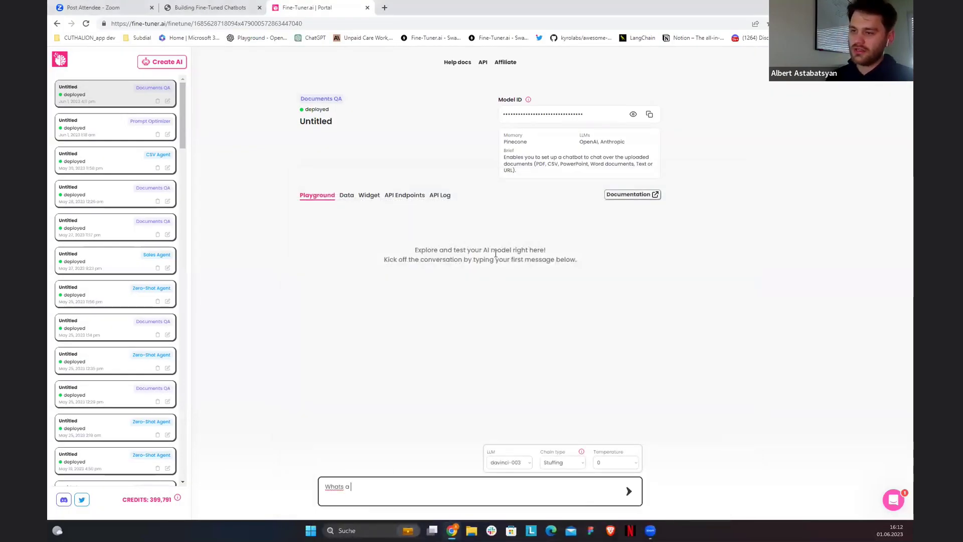
{"action": "key", "text": "shift+Left"}
{"action": "type", "text": "Eige"}
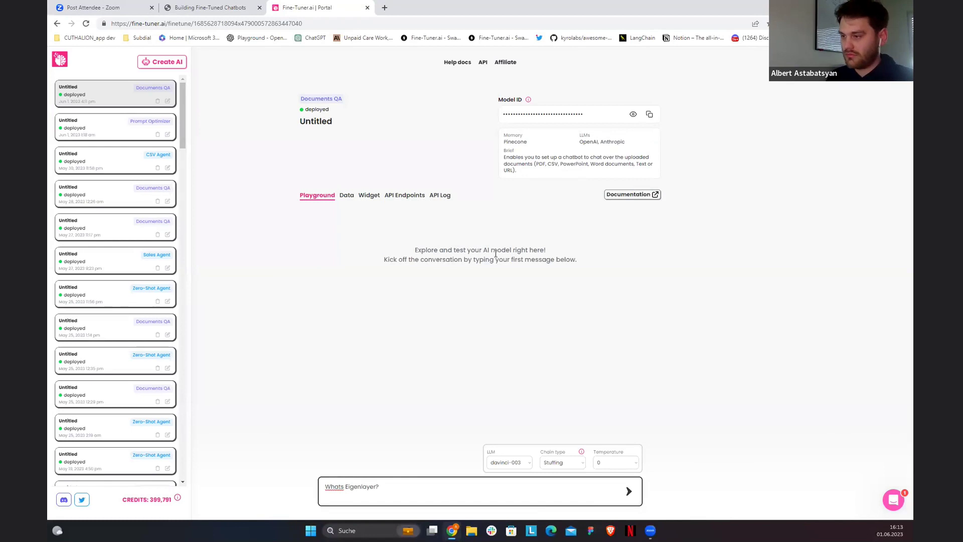
{"action": "left_click", "coordinate": [347, 196]}
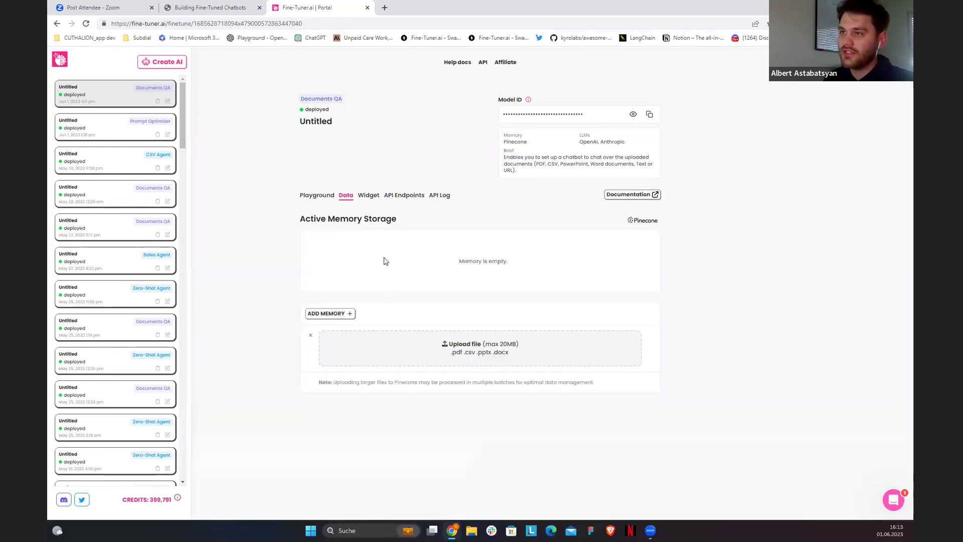
{"action": "left_click", "coordinate": [317, 198]}
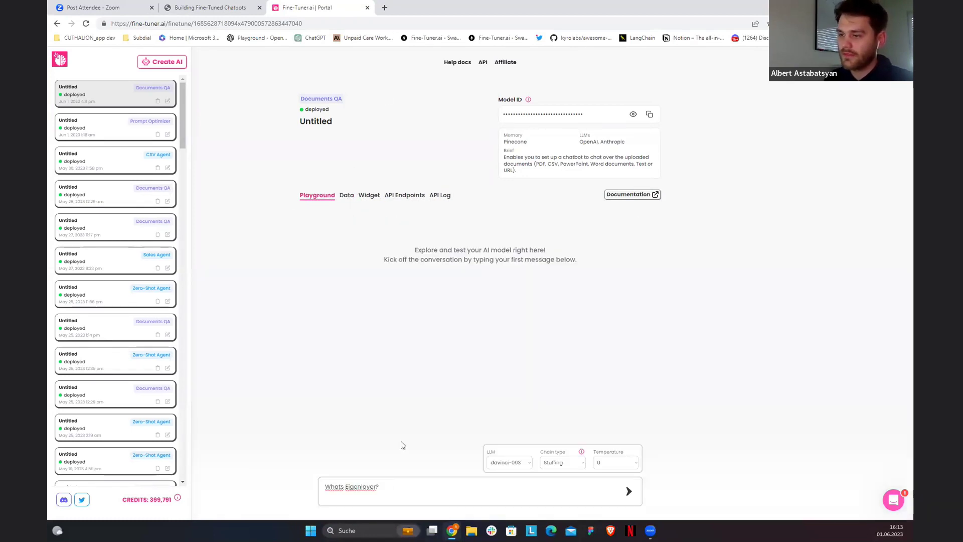
{"action": "left_click", "coordinate": [630, 492]}
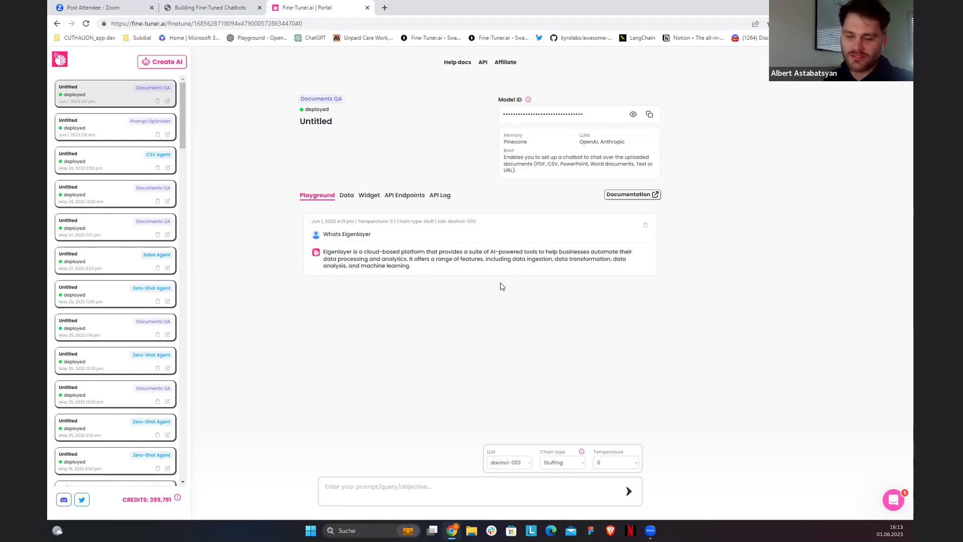
- Upload the EigenLayer whitepaper PDF to the chatbot's memory and generate vectors from it
{"action": "left_click", "coordinate": [346, 196]}
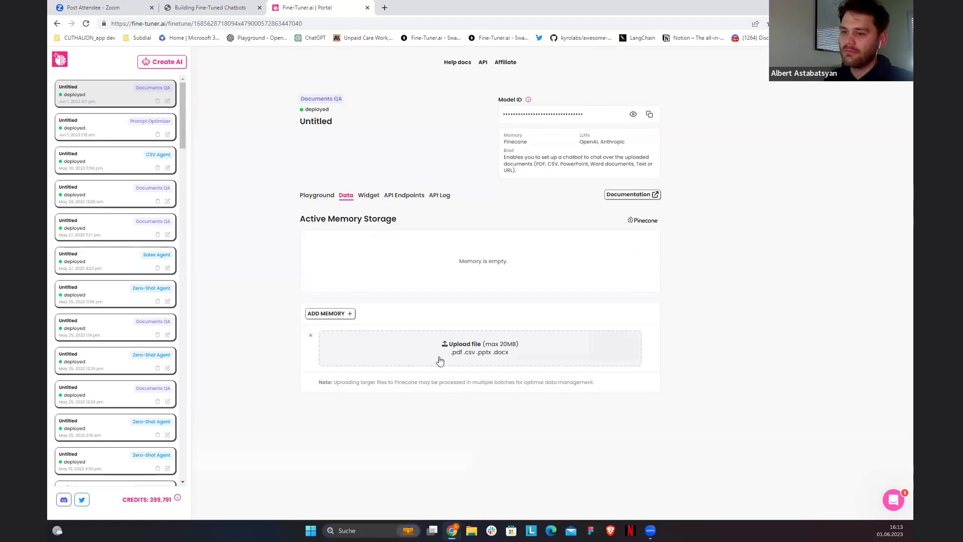
{"action": "left_click_drag", "start_coordinate": [413, 420], "coordinate": [481, 347]}
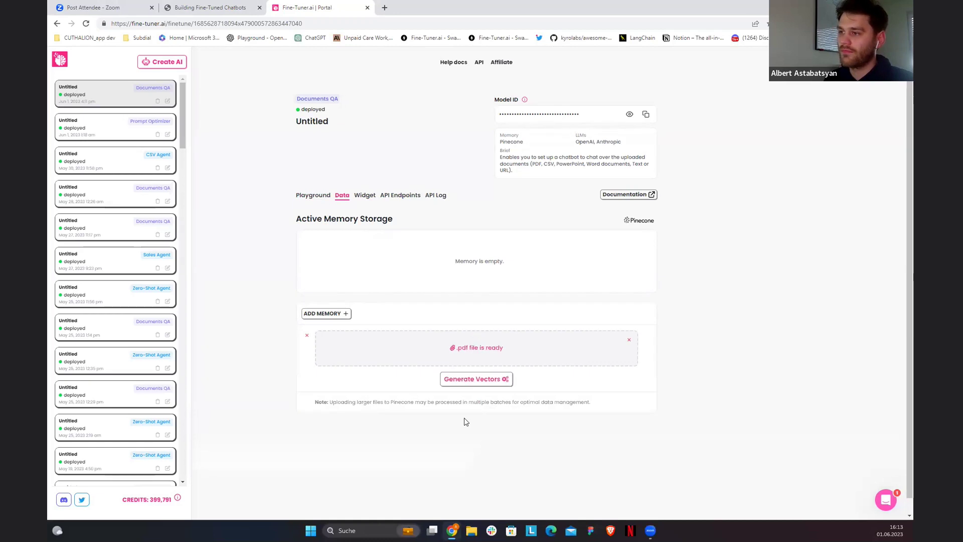
{"action": "left_click", "coordinate": [471, 384]}
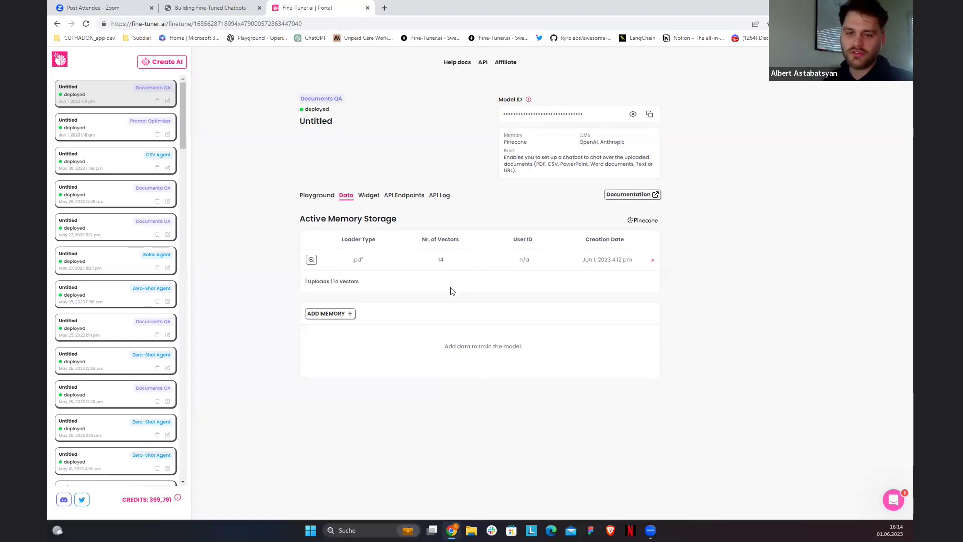
- Examine the text chunks and vector IDs stored for the uploaded PDF, consulting the Data Ingestion slides alongside
{"action": "left_click", "coordinate": [311, 261]}
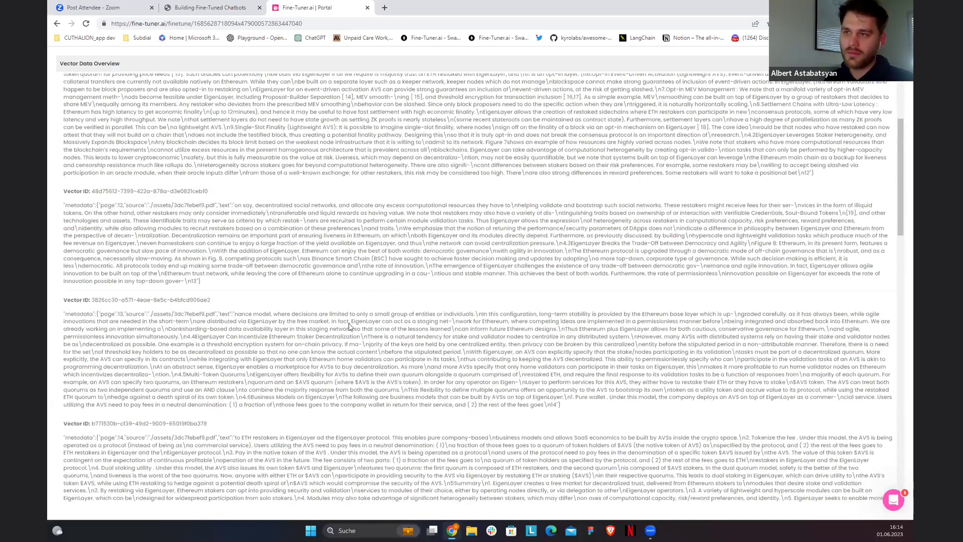
{"action": "scroll", "coordinate": [361, 299], "scroll_direction": "down", "scroll_amount": 2}
{"action": "left_click", "coordinate": [208, 8]}
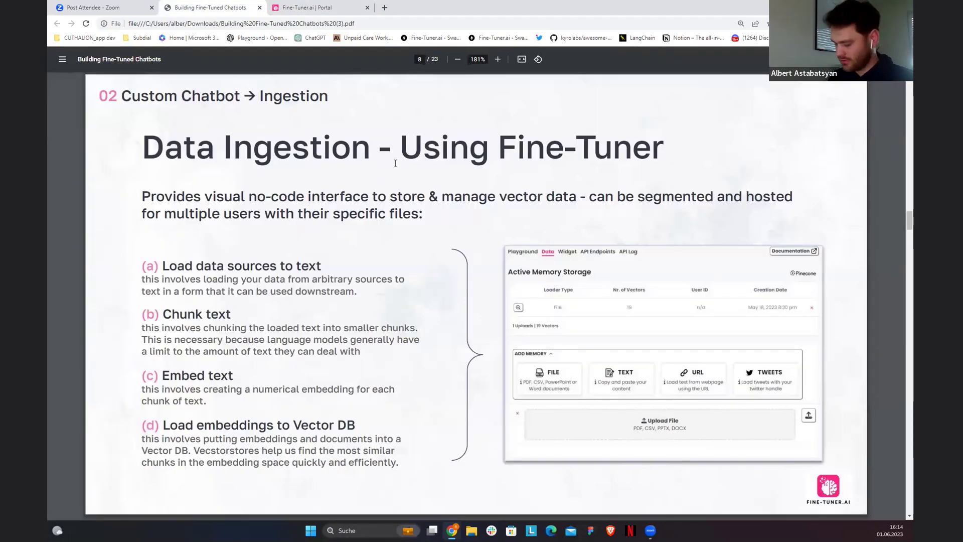
{"action": "key", "text": "Left"}
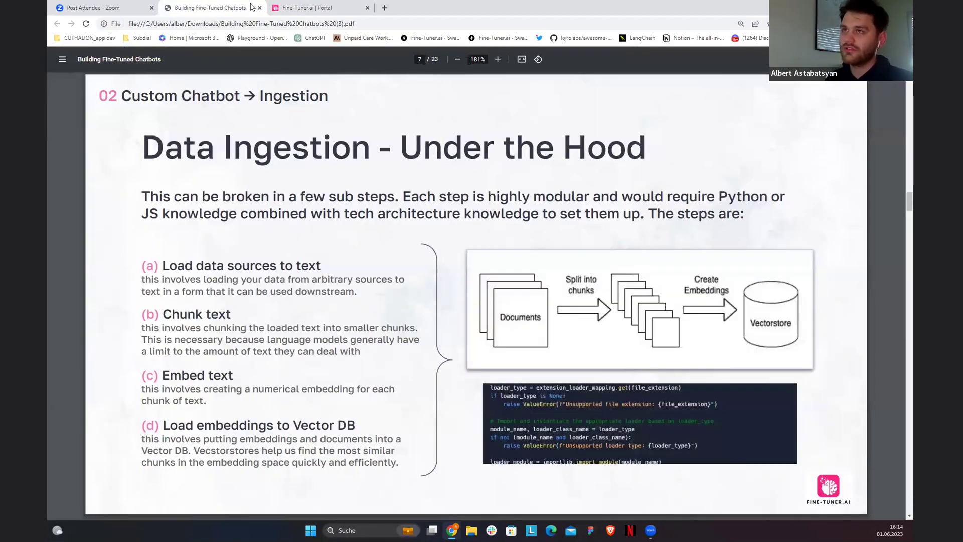
{"action": "key", "text": "ctrl+Tab"}
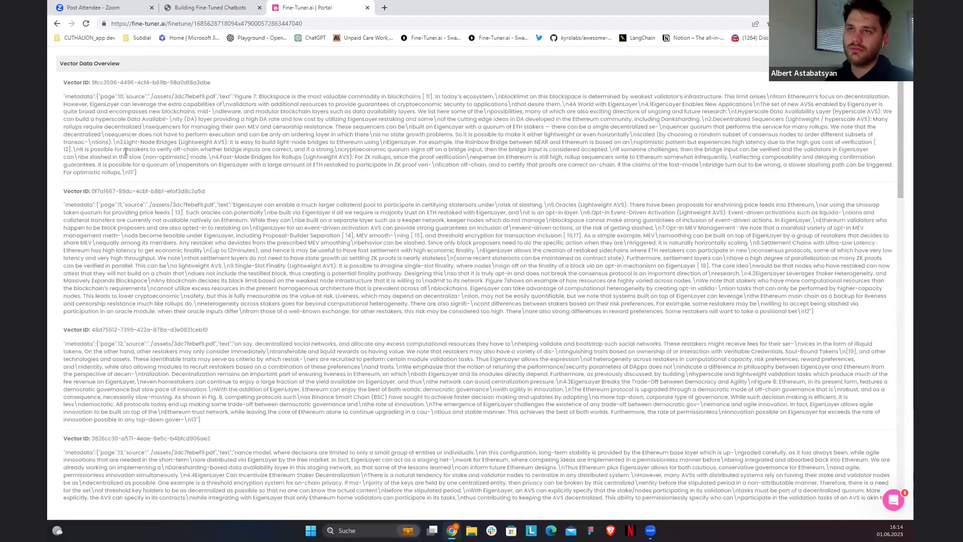
{"action": "triple_click", "coordinate": [120, 82]}
{"action": "left_click", "coordinate": [901, 87]}
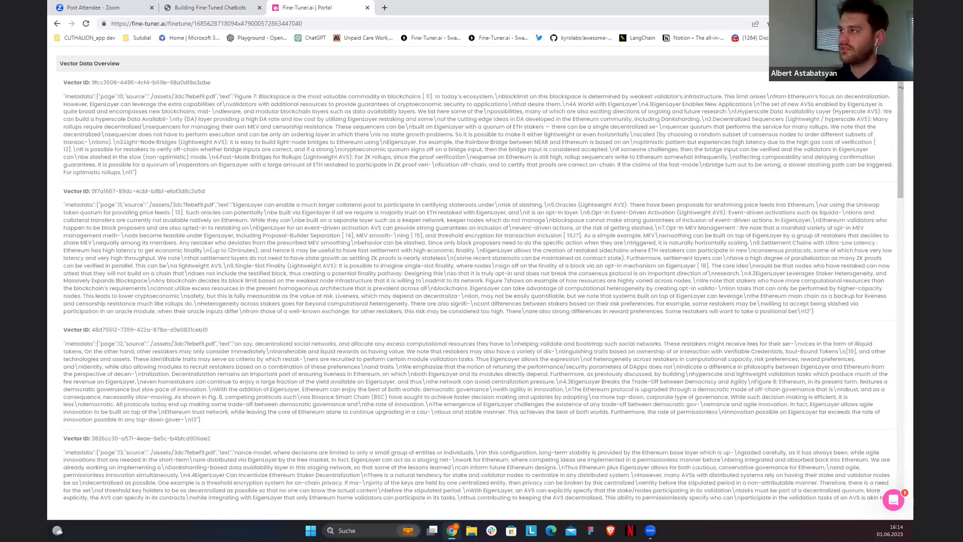
{"action": "key", "text": "Escape"}
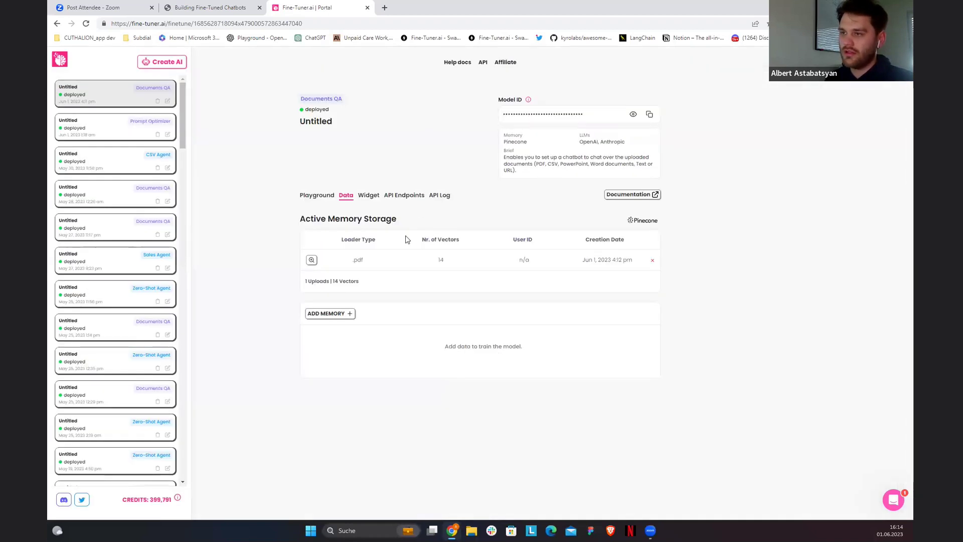
- Ask "Whats Eigenlayer?" again in the playground to test the chatbot with the PDF in its memory
{"action": "left_click", "coordinate": [328, 201]}
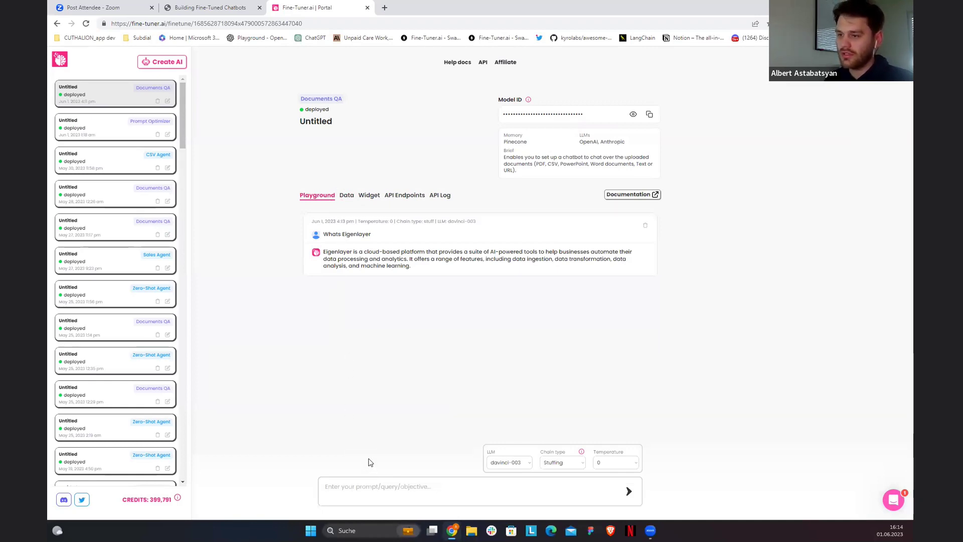
{"action": "left_click", "coordinate": [372, 486]}
{"action": "type", "text": "Whats Eigenlayer?"}
{"action": "left_click", "coordinate": [444, 421]}
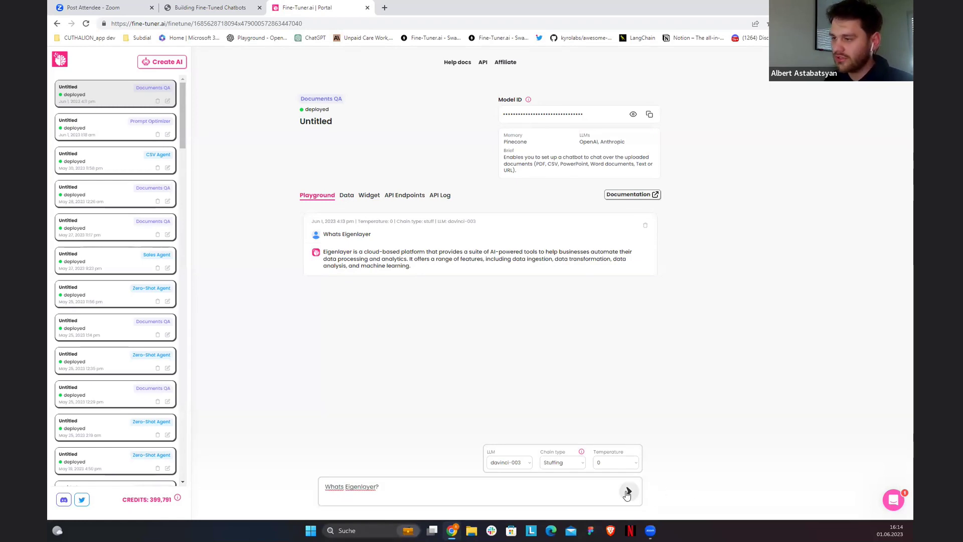
{"action": "left_click", "coordinate": [628, 492]}
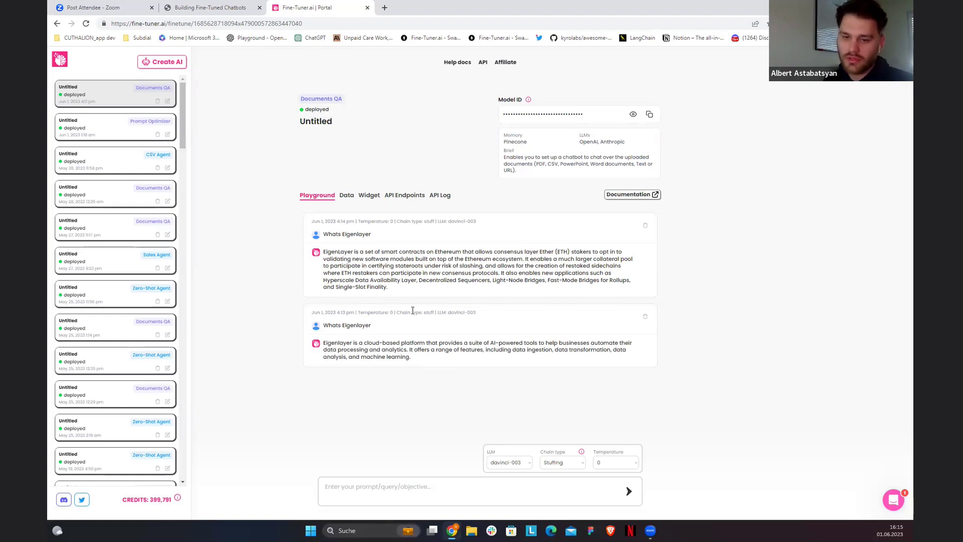
- Add a URL source to the chatbot's memory data and enter bbc.com as its address
{"action": "left_click", "coordinate": [345, 200]}
{"action": "left_click", "coordinate": [335, 313]}
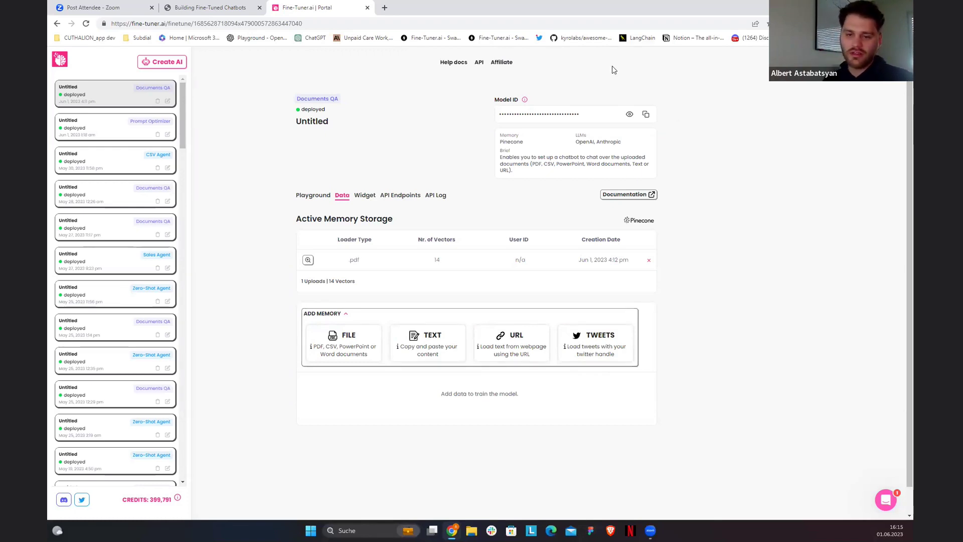
{"action": "left_click", "coordinate": [533, 342]}
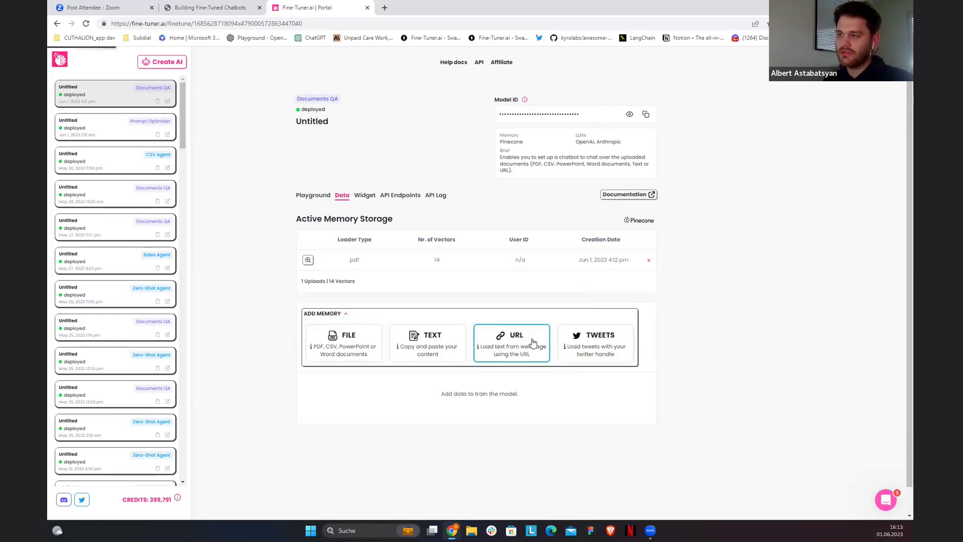
{"action": "left_click", "coordinate": [445, 344]}
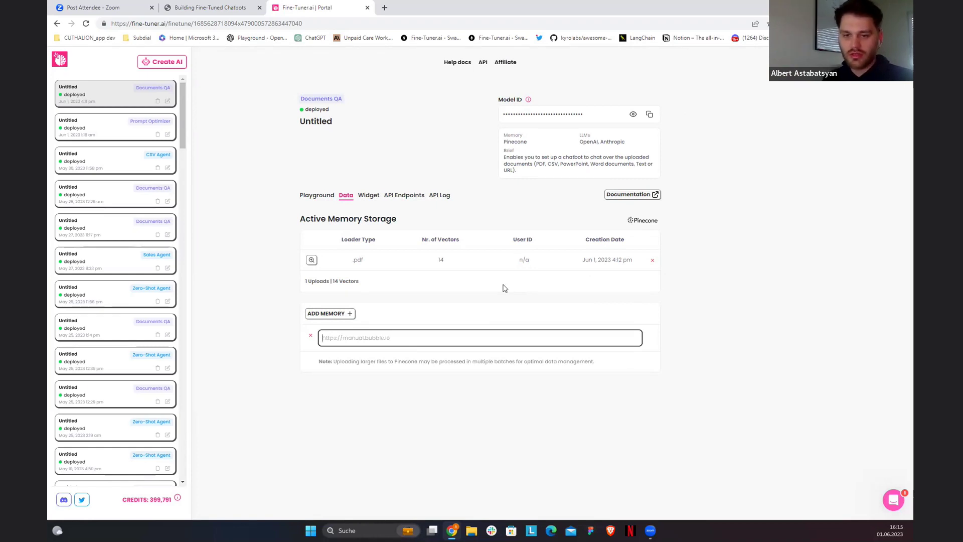
{"action": "type", "text": "bbc"}
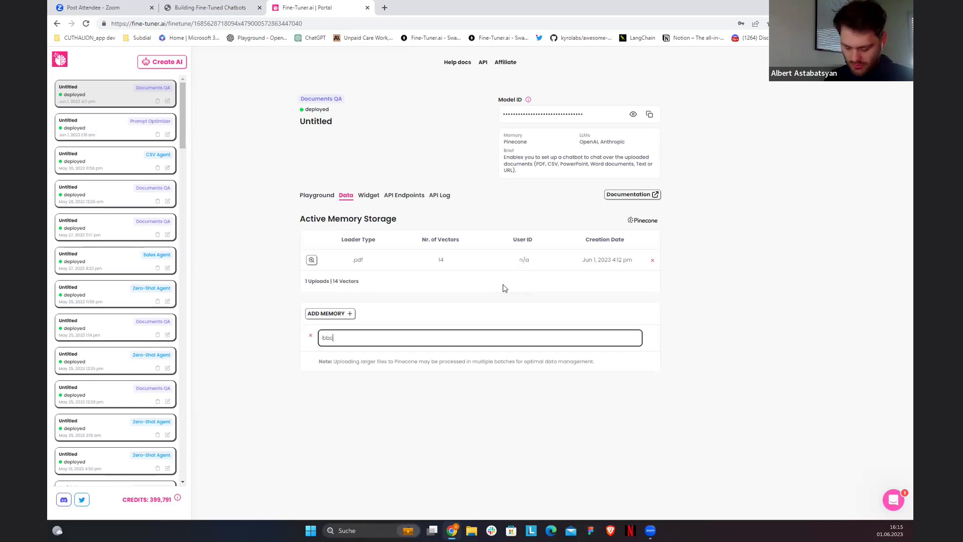
{"action": "type", "text": ".com"}
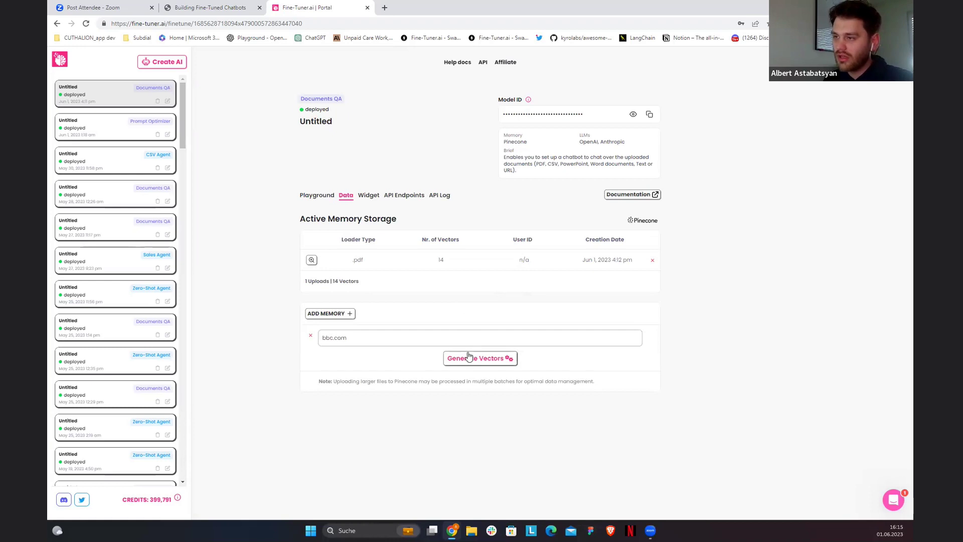
- Generate vectors from the bbc.com source and examine the text chunks stored for it in the memory
{"action": "left_click", "coordinate": [469, 356]}
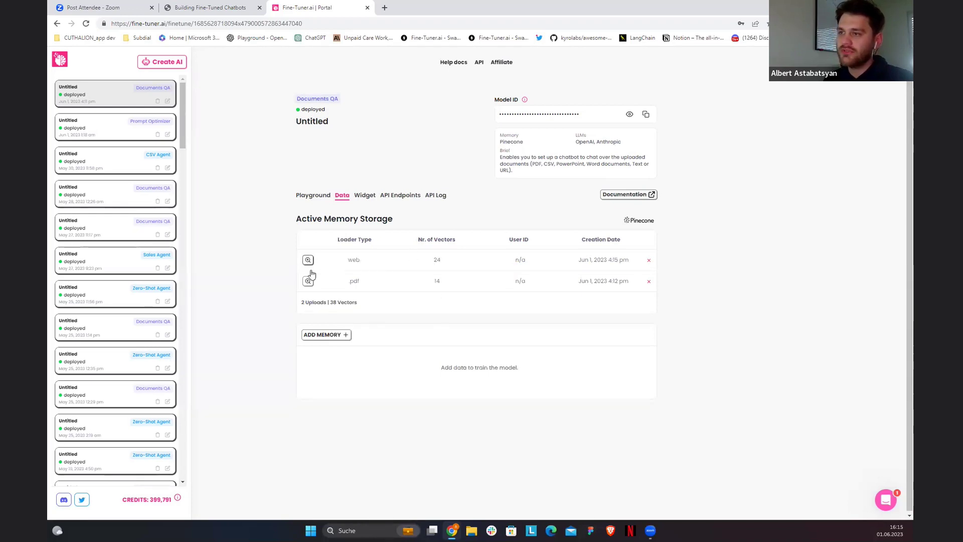
{"action": "left_click", "coordinate": [360, 260]}
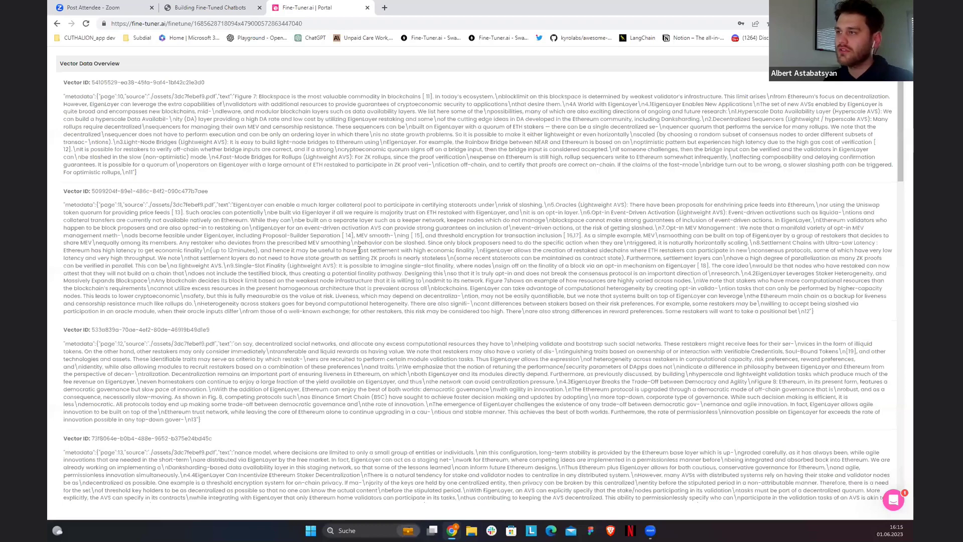
{"action": "scroll", "coordinate": [357, 250], "scroll_direction": "down", "scroll_amount": 5}
{"action": "scroll", "coordinate": [356, 250], "scroll_direction": "down", "scroll_amount": 3}
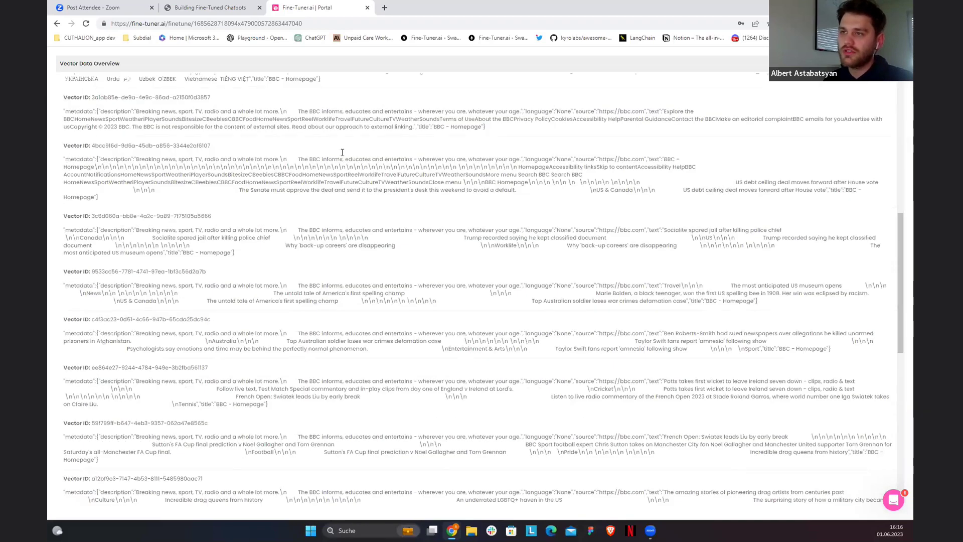
{"action": "scroll", "coordinate": [376, 298], "scroll_direction": "down", "scroll_amount": 1}
{"action": "scroll", "coordinate": [376, 297], "scroll_direction": "down", "scroll_amount": 8}
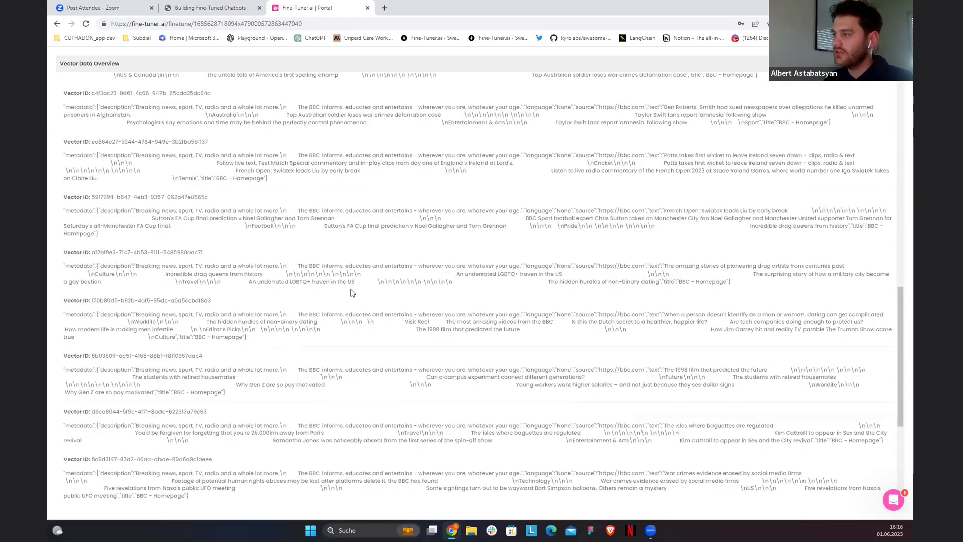
{"action": "scroll", "coordinate": [347, 299], "scroll_direction": "up", "scroll_amount": 5}
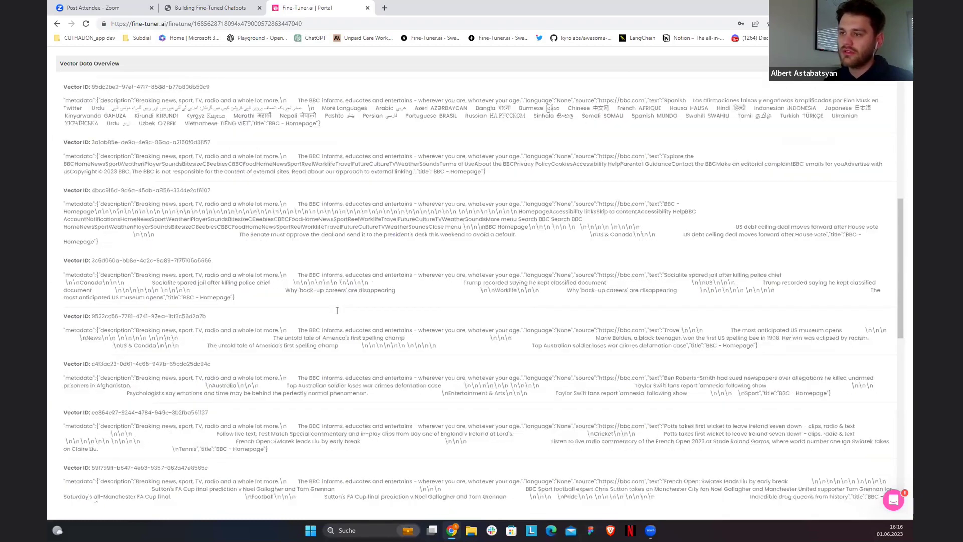
{"action": "scroll", "coordinate": [337, 311], "scroll_direction": "down", "scroll_amount": 5}
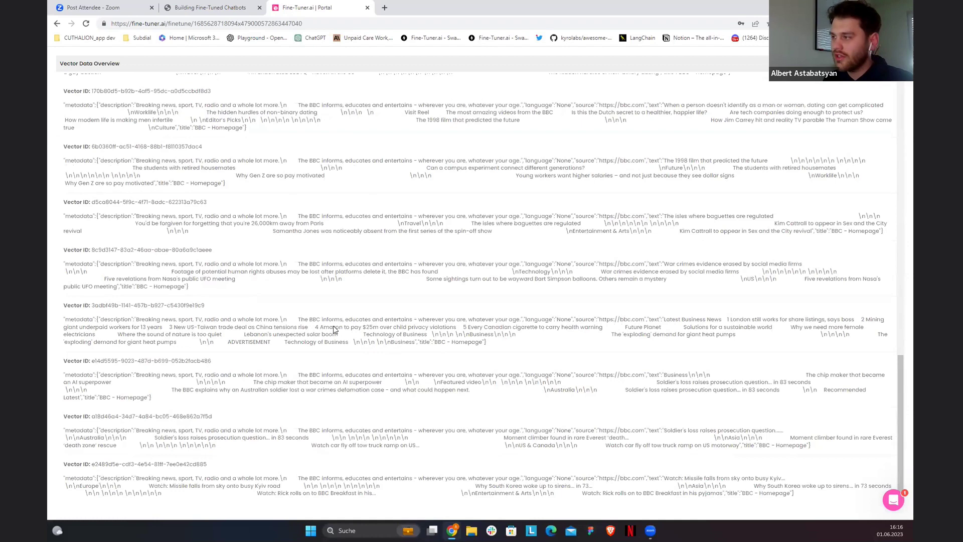
{"action": "scroll", "coordinate": [335, 328], "scroll_direction": "up", "scroll_amount": 12}
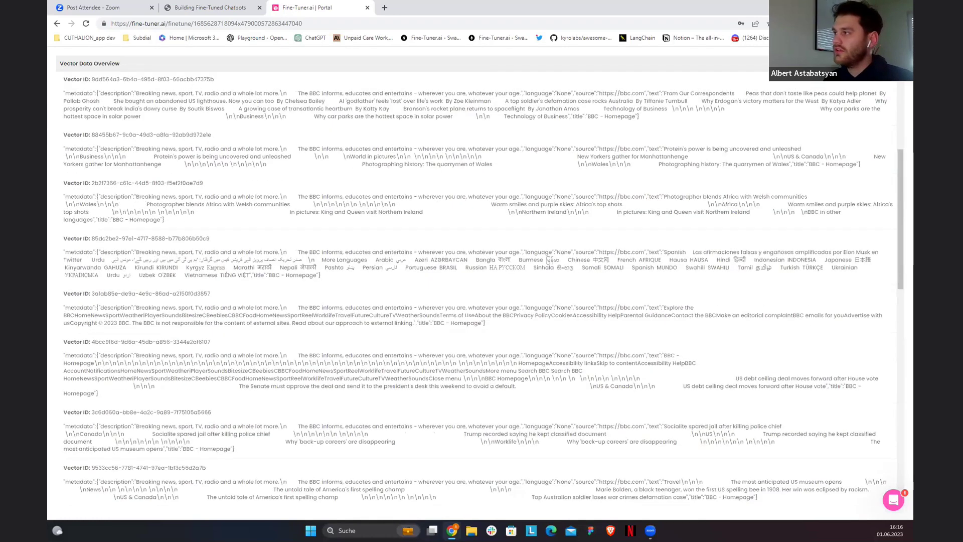
{"action": "key", "text": "Escape"}
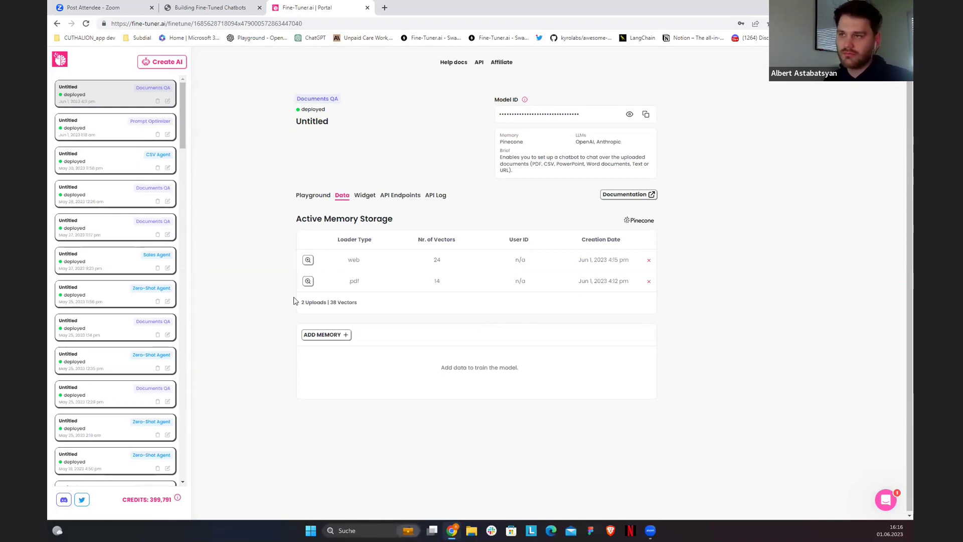
- Return to the chatbot's playground answers and switch to the presentation PDF to review the Data Ingestion slide
{"action": "left_click", "coordinate": [304, 199]}
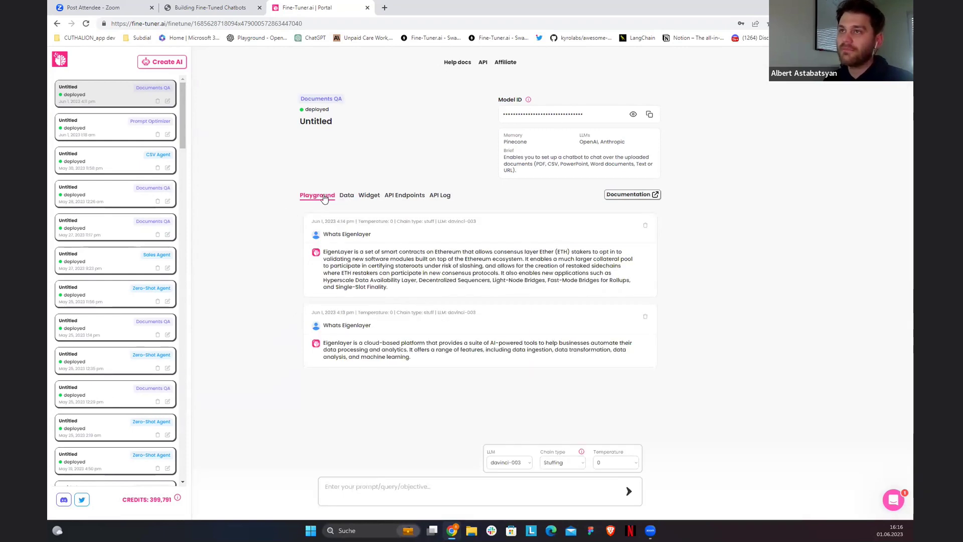
{"action": "left_click", "coordinate": [211, 7]}
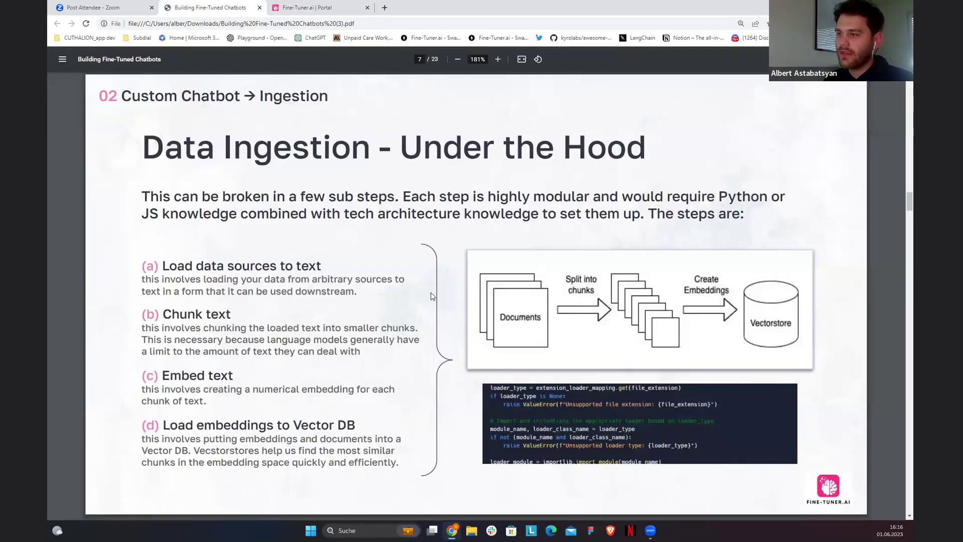
{"action": "key", "text": "Right"}
{"action": "key", "text": "Left"}
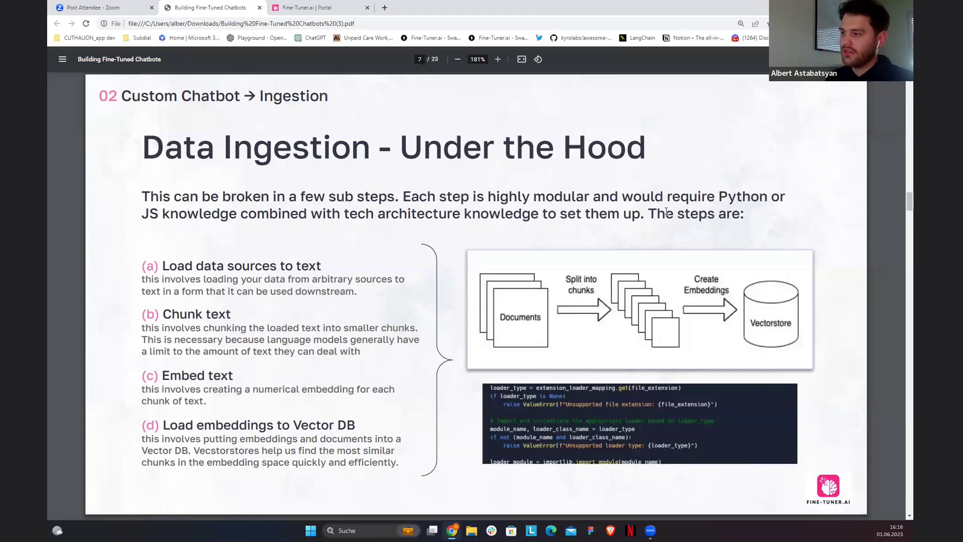
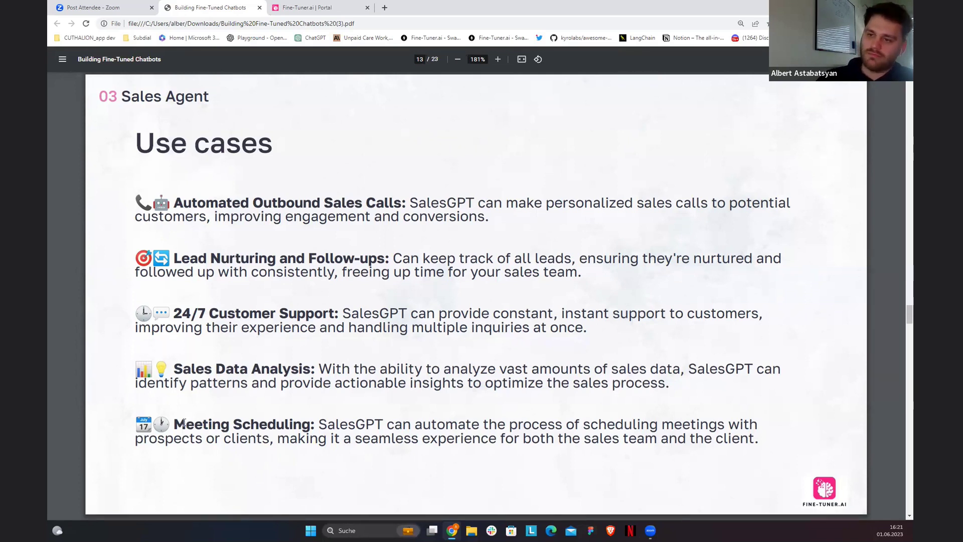
- Read through the Sales Agent slides on use cases, customization and upcoming features
{"action": "left_click_drag", "start_coordinate": [175, 423], "coordinate": [284, 425]}
{"action": "left_click", "coordinate": [306, 426]}
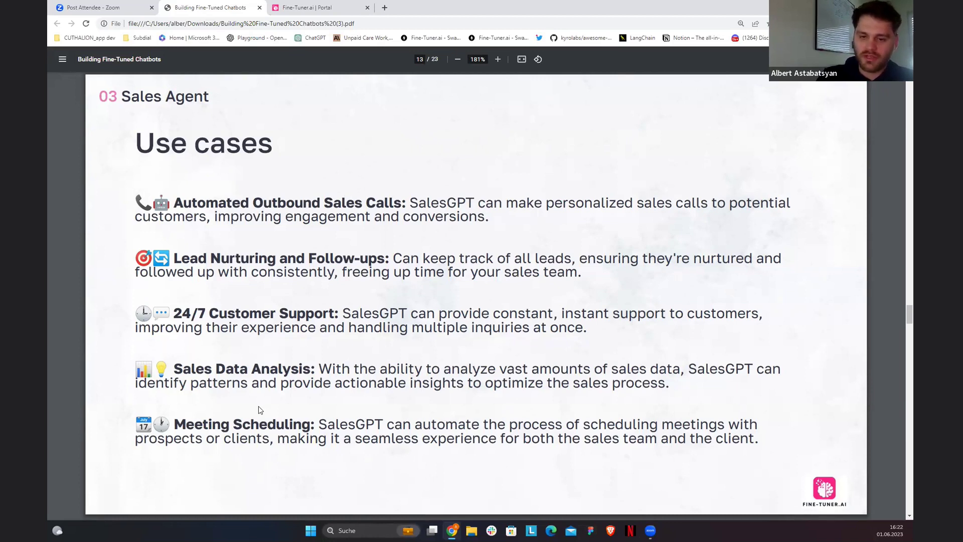
{"action": "key", "text": "Right"}
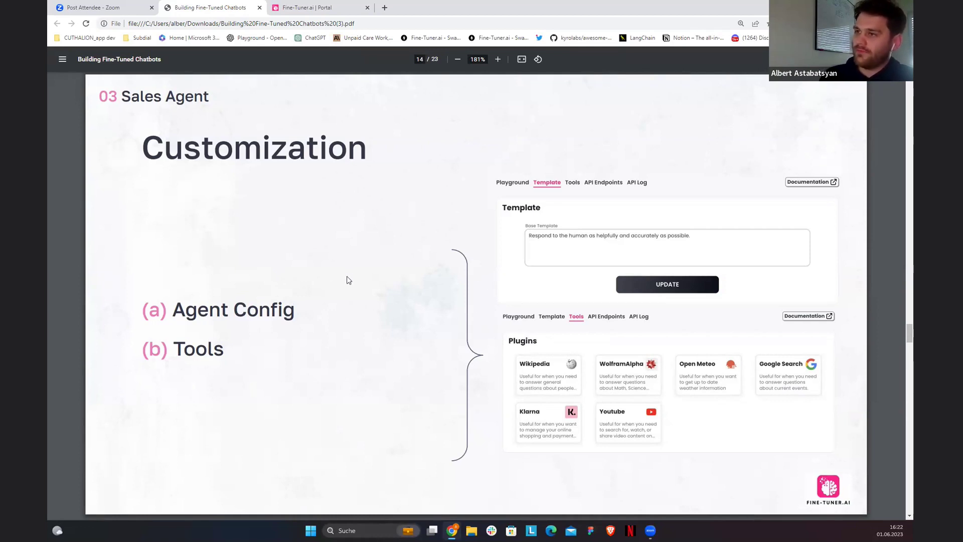
{"action": "key", "text": "Right"}
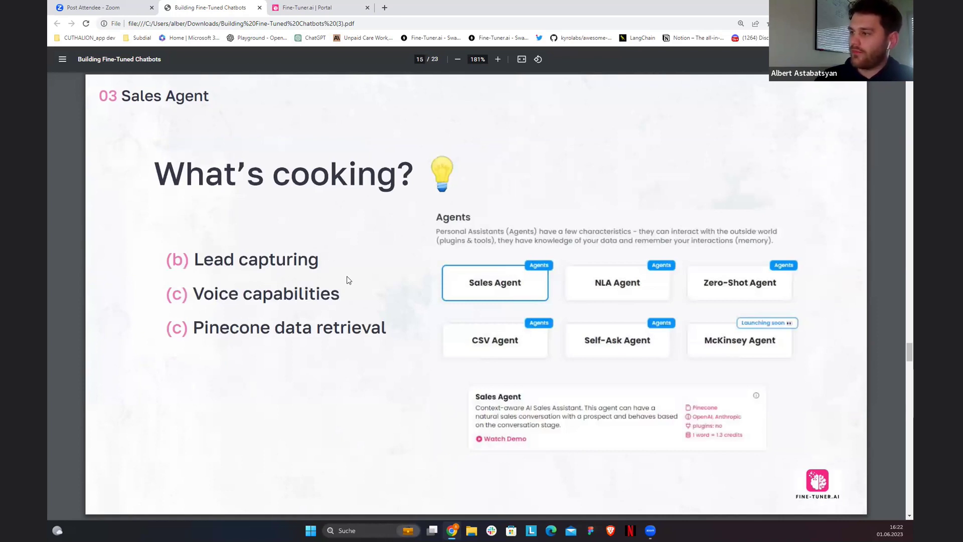
{"action": "key", "text": "Right"}
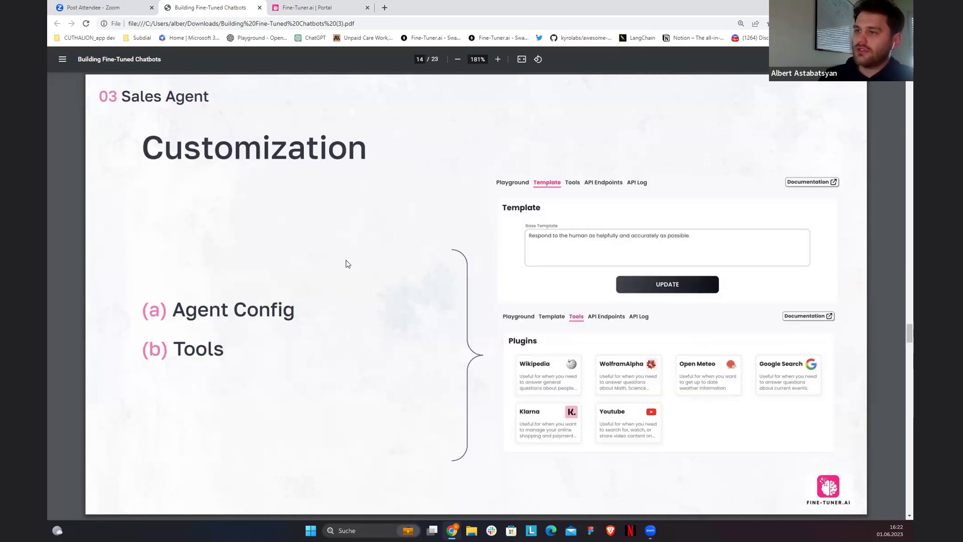
- Switch to the Fine-Tuner.ai portal and start a new AI of the Sales Agent type from the Agents category
{"action": "left_click", "coordinate": [334, 7]}
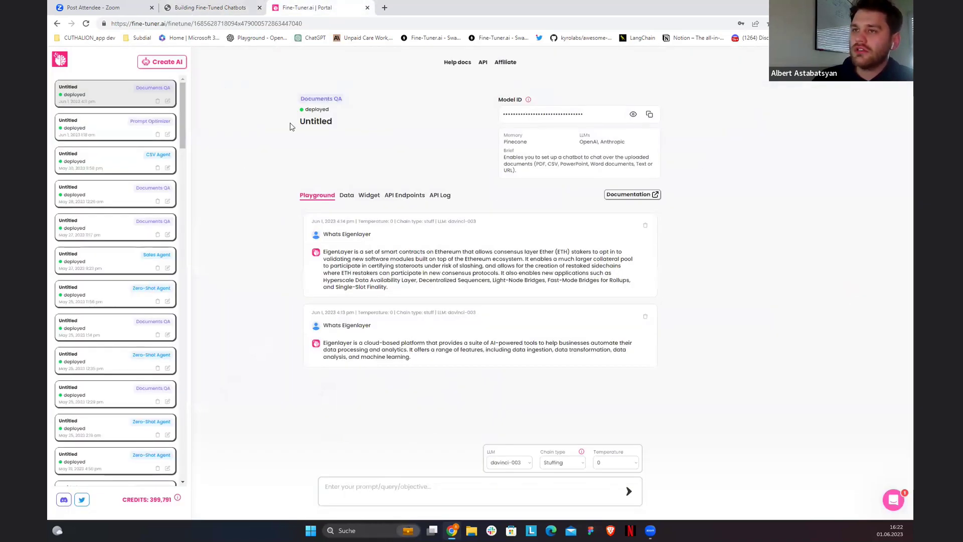
{"action": "left_click", "coordinate": [163, 63]}
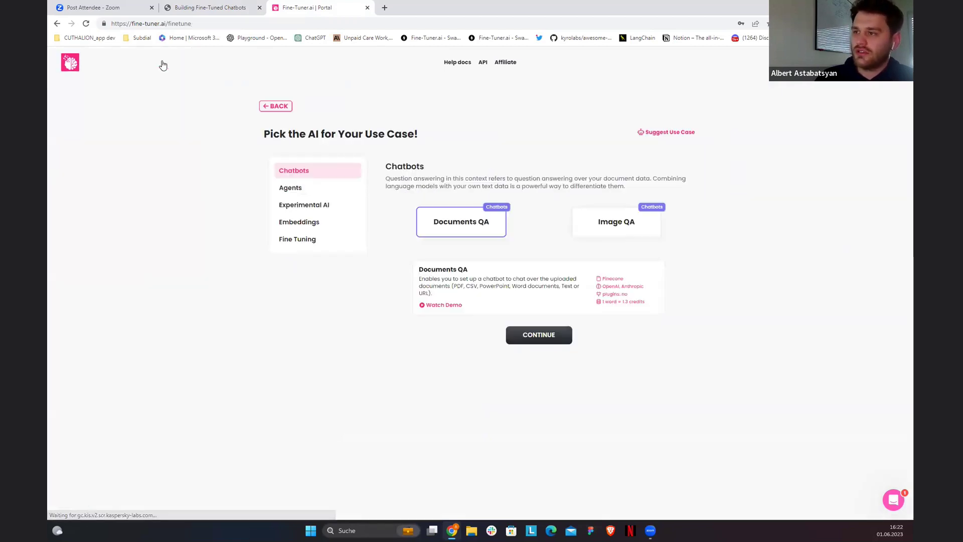
{"action": "left_click", "coordinate": [290, 188]}
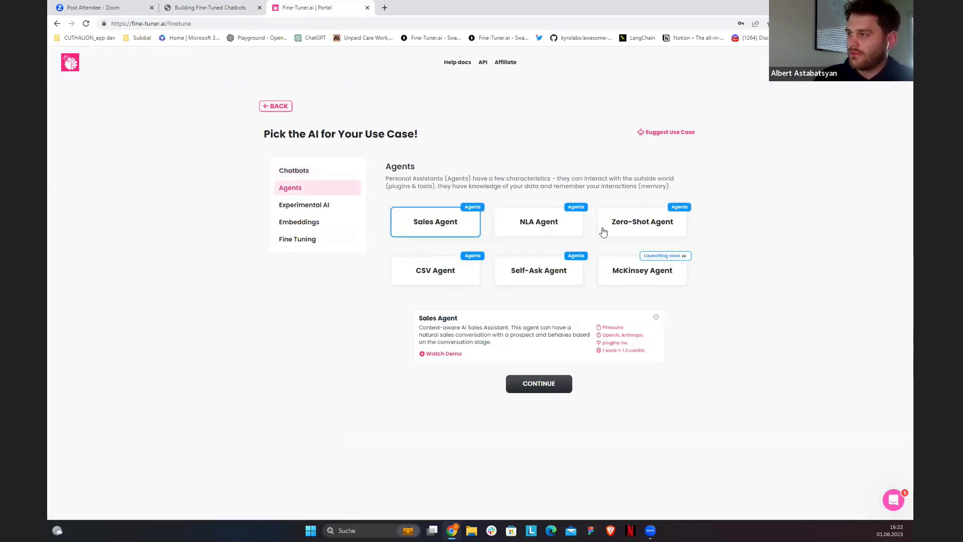
{"action": "left_click", "coordinate": [558, 384]}
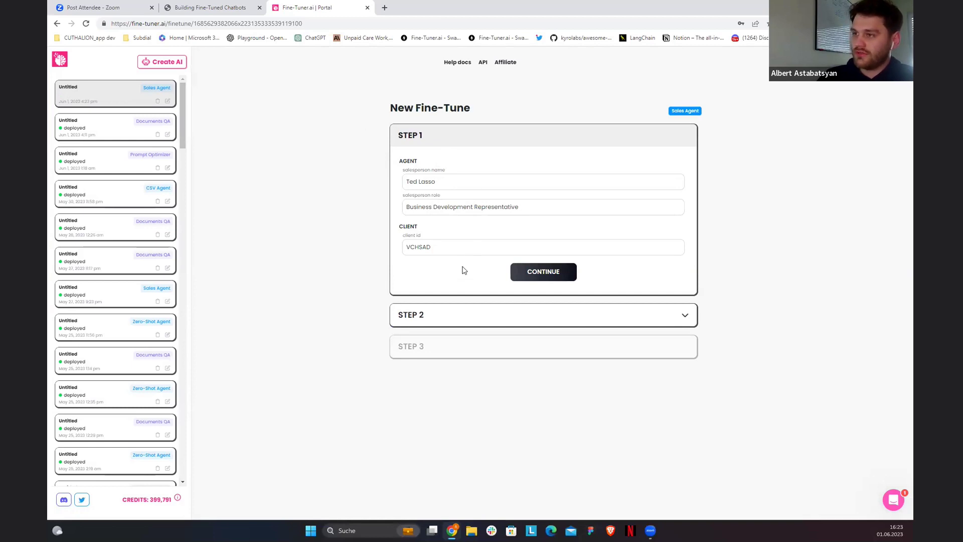
- Review the prefilled salesperson name, Business Development Representative role and client ID, and accept them for the new agent
{"action": "left_click", "coordinate": [464, 248]}
{"action": "left_click", "coordinate": [455, 226]}
{"action": "triple_click", "coordinate": [471, 175]}
{"action": "left_click", "coordinate": [481, 169]}
{"action": "double_click", "coordinate": [450, 185]}
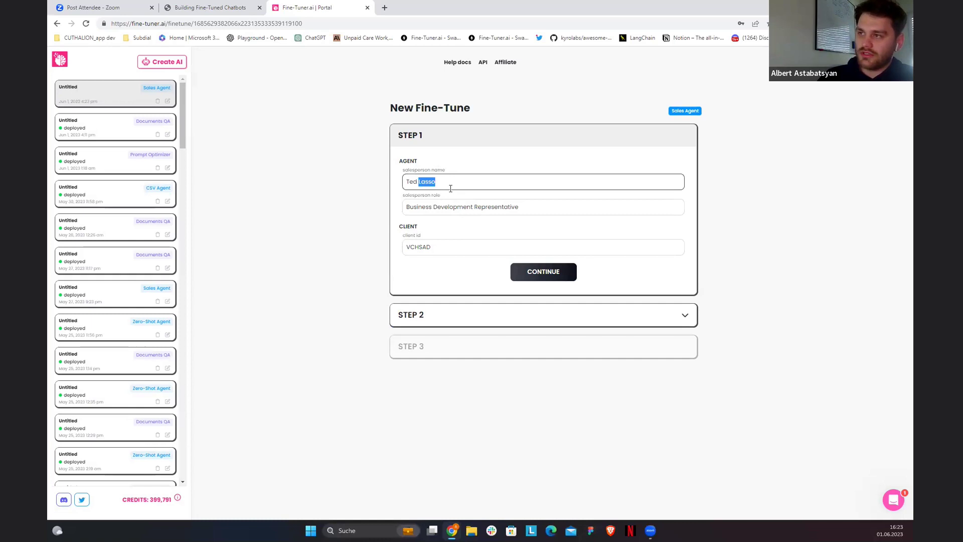
{"action": "left_click", "coordinate": [461, 172]}
{"action": "left_click", "coordinate": [453, 183]}
{"action": "double_click", "coordinate": [454, 182]}
{"action": "left_click", "coordinate": [466, 166]}
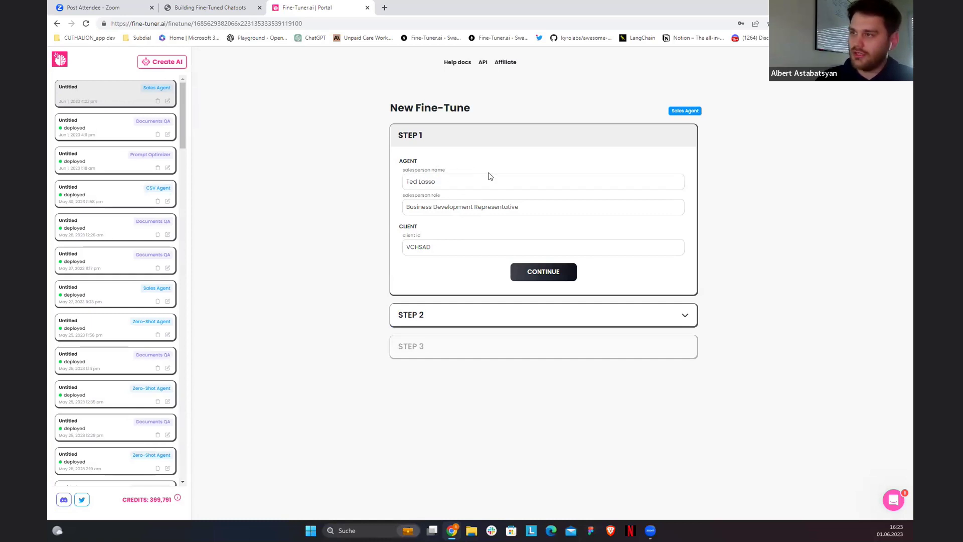
{"action": "double_click", "coordinate": [497, 208]}
{"action": "key", "text": "Right"}
{"action": "left_click", "coordinate": [407, 233]}
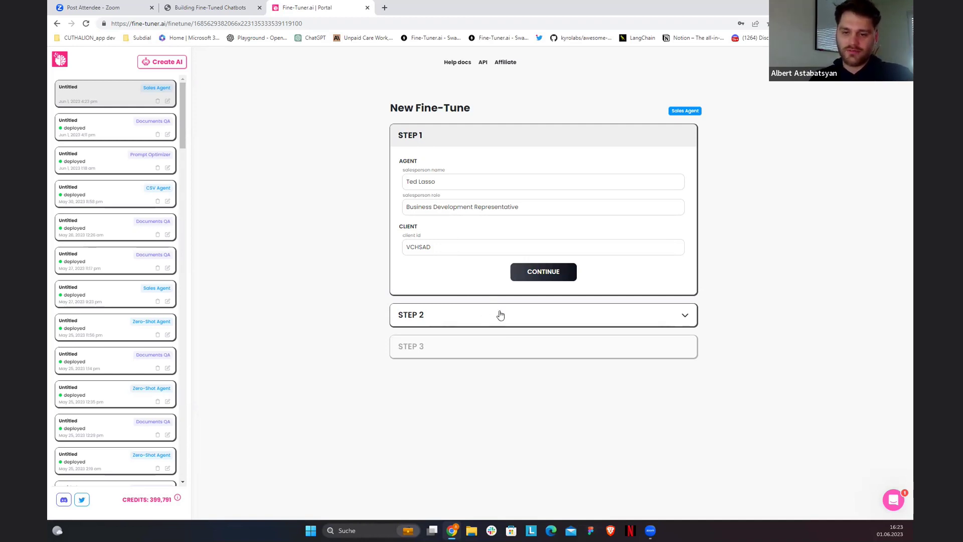
{"action": "left_click", "coordinate": [563, 285]}
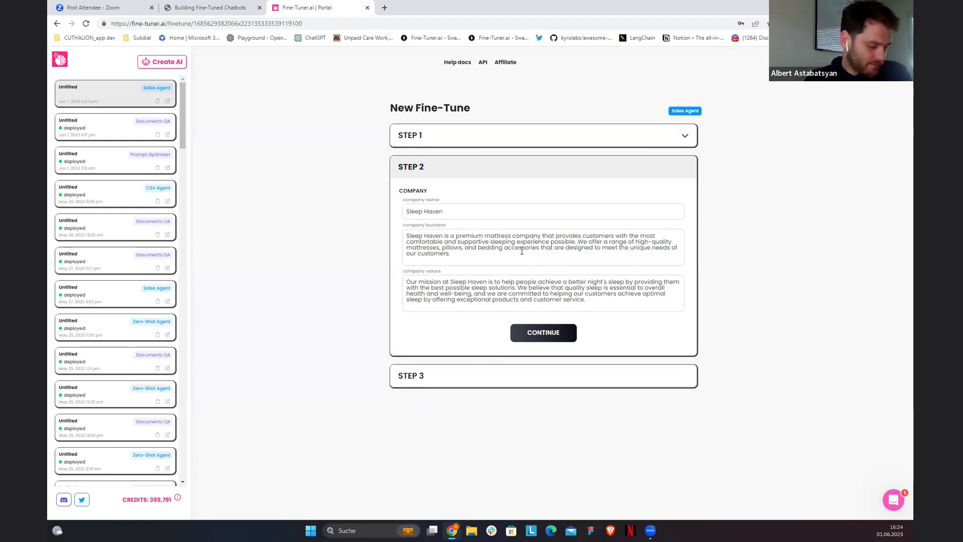
- Review the prefilled Sleep Haven company business and values, and accept them for the agent
{"action": "left_click", "coordinate": [574, 253]}
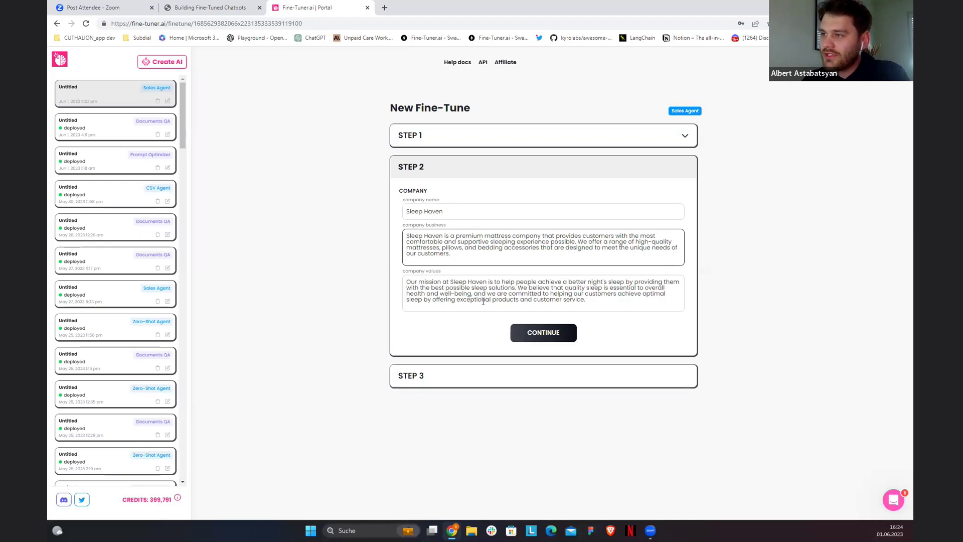
{"action": "left_click", "coordinate": [606, 301]}
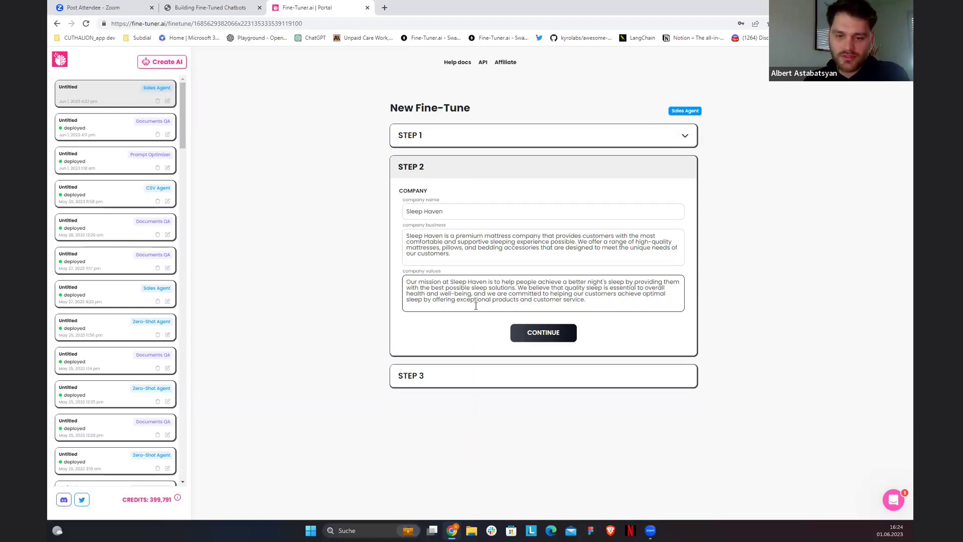
{"action": "left_click", "coordinate": [542, 341]}
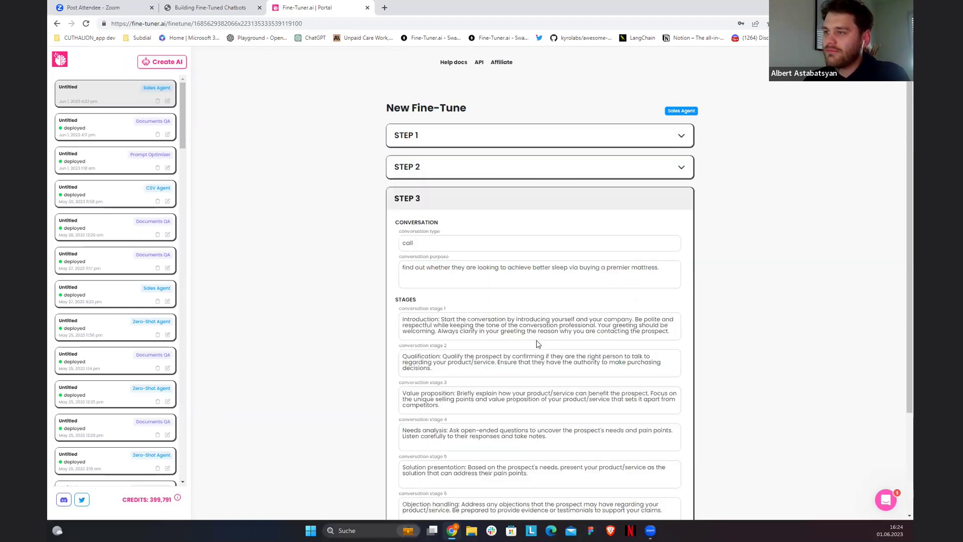
- Review the prefilled conversation type, purpose and stages, and create the Sales Agent with them
{"action": "scroll", "coordinate": [487, 315], "scroll_direction": "down", "scroll_amount": 3}
{"action": "scroll", "coordinate": [487, 315], "scroll_direction": "up", "scroll_amount": 2}
{"action": "double_click", "coordinate": [408, 201]}
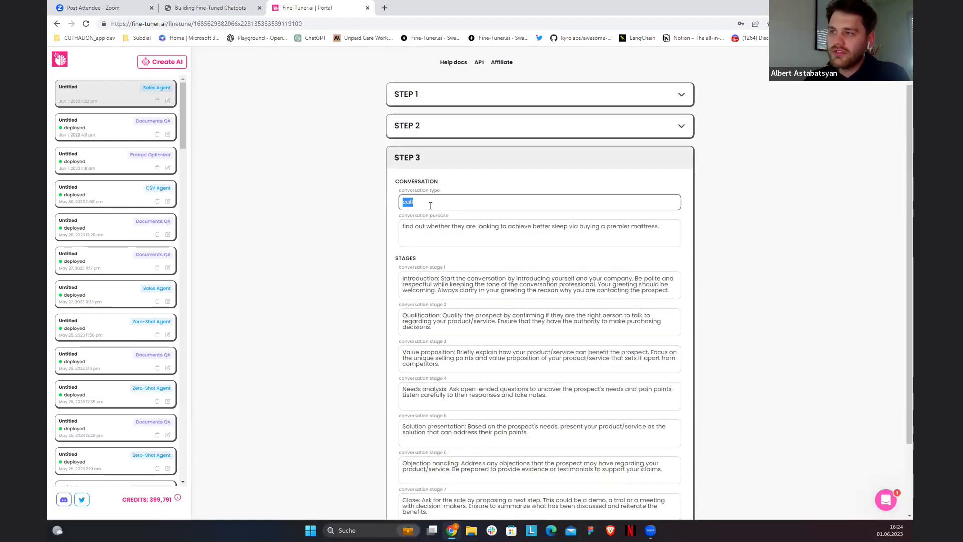
{"action": "left_click", "coordinate": [531, 188]}
{"action": "right_click", "coordinate": [533, 191]}
{"action": "left_click", "coordinate": [502, 180]}
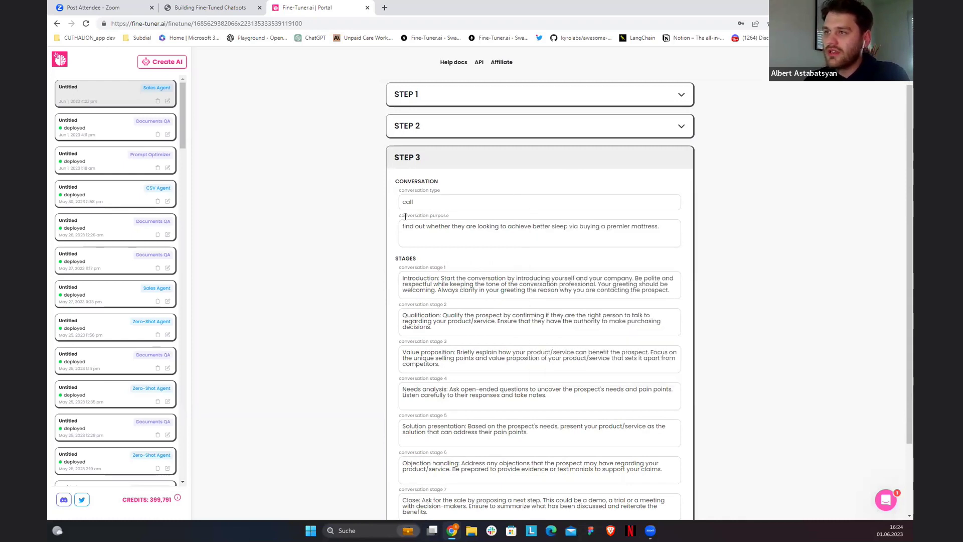
{"action": "triple_click", "coordinate": [519, 226]}
{"action": "left_click", "coordinate": [674, 256]}
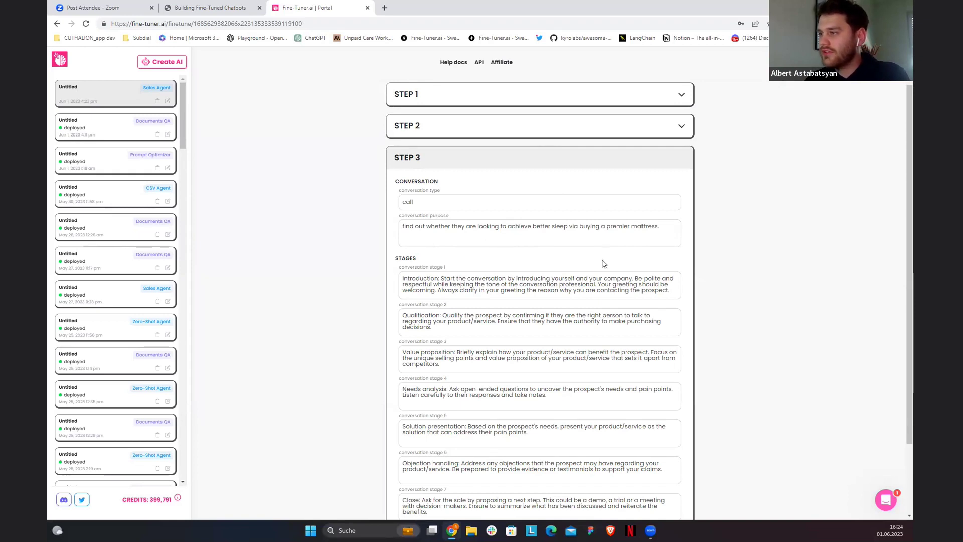
{"action": "scroll", "coordinate": [602, 264], "scroll_direction": "down", "scroll_amount": 2}
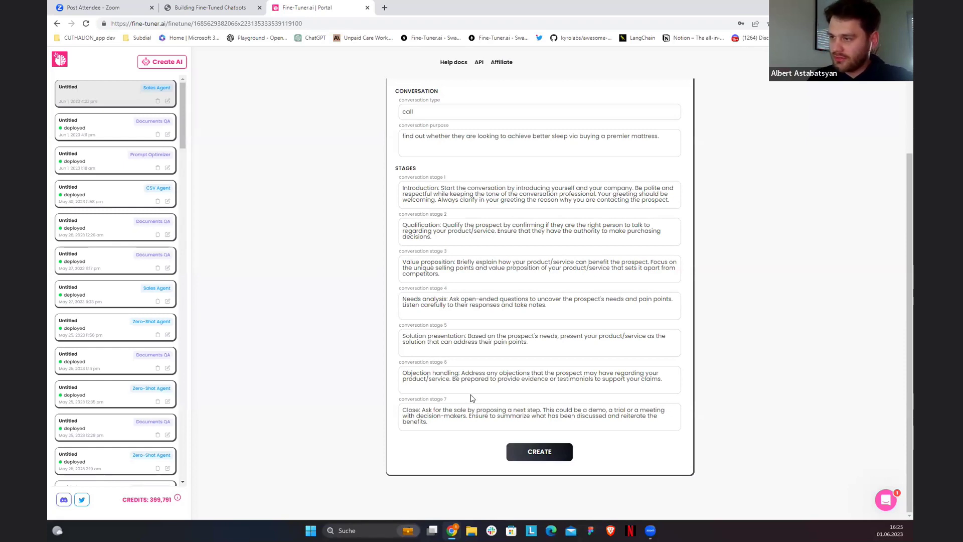
{"action": "left_click", "coordinate": [540, 452]}
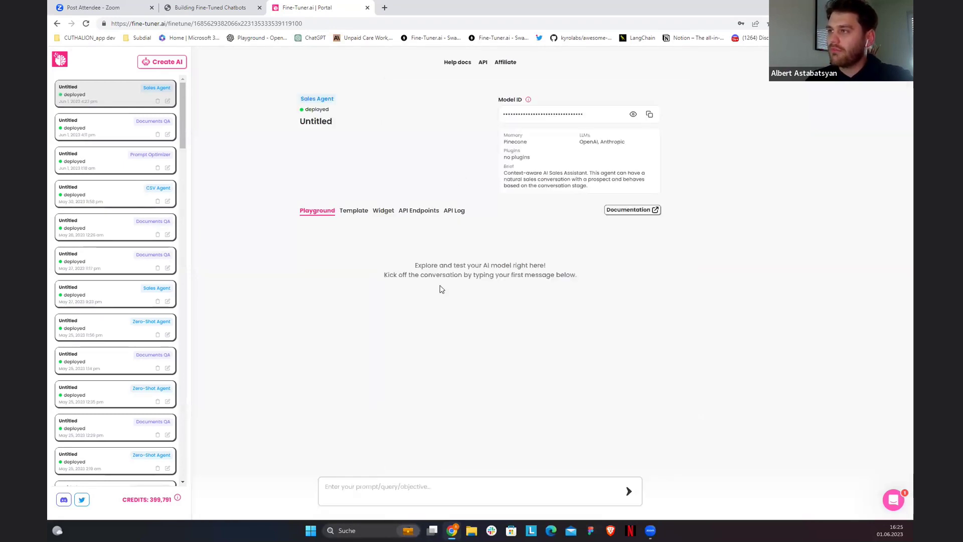
- Examine the deployed Sales Agent's template, from the agent and company details to the conversation stages
{"action": "left_click", "coordinate": [353, 212]}
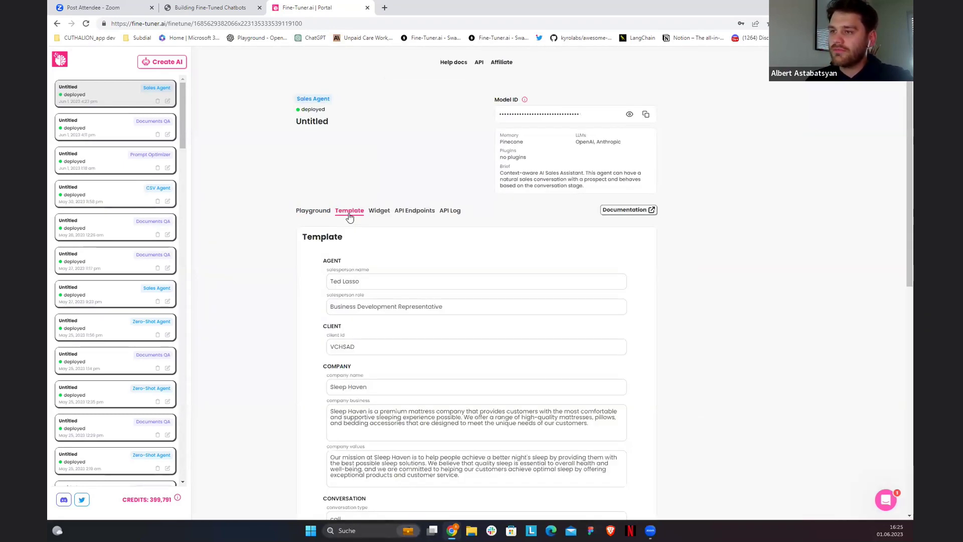
{"action": "scroll", "coordinate": [379, 260], "scroll_direction": "down", "scroll_amount": 3}
{"action": "scroll", "coordinate": [380, 261], "scroll_direction": "down", "scroll_amount": 5}
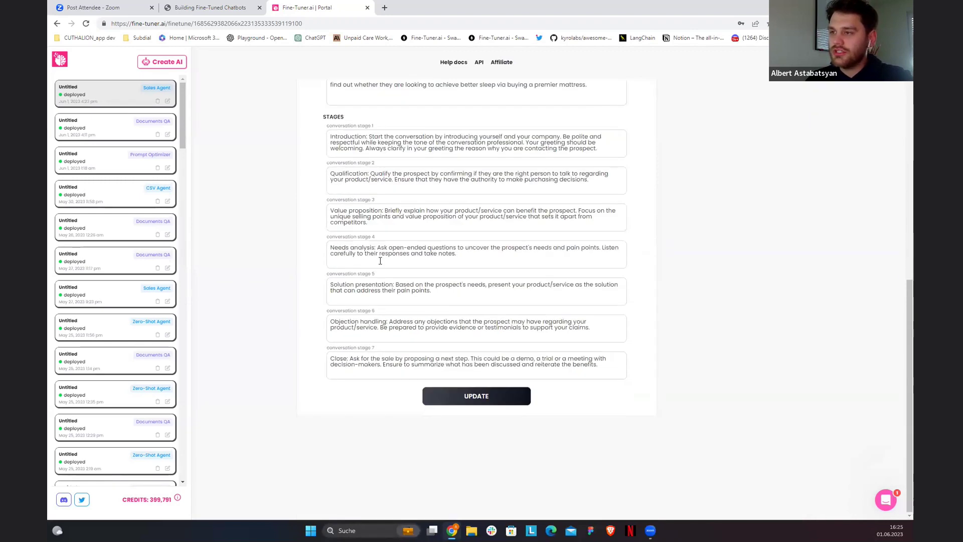
{"action": "scroll", "coordinate": [380, 260], "scroll_direction": "up", "scroll_amount": 6}
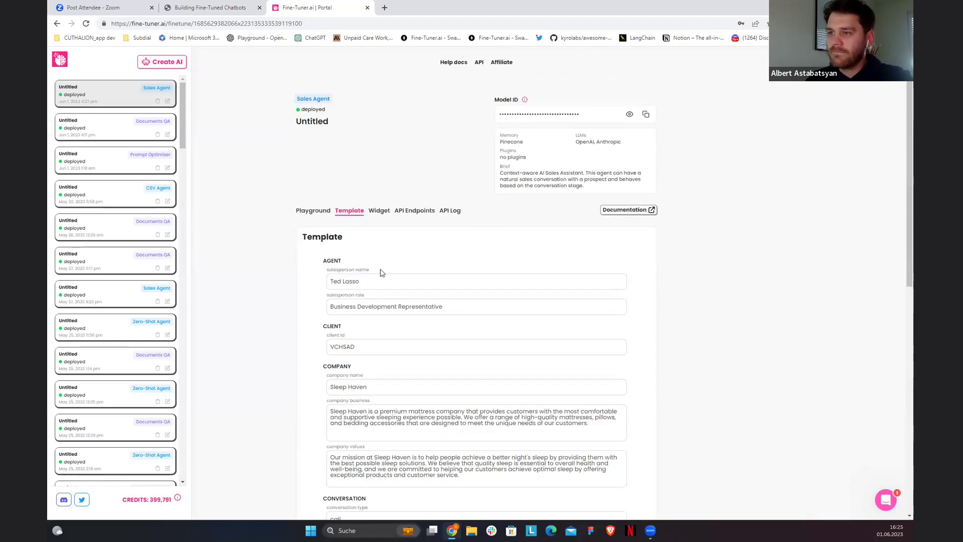
- Finish viewing the Sales Agent's conversation stages and start a test conversation in its Playground with the message "Hello"
{"action": "scroll", "coordinate": [379, 272], "scroll_direction": "down", "scroll_amount": 5}
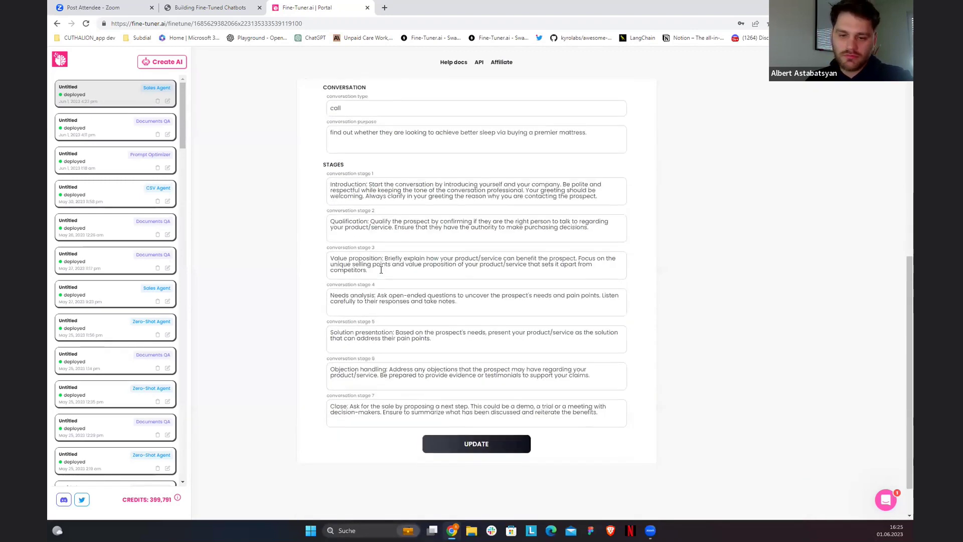
{"action": "scroll", "coordinate": [381, 270], "scroll_direction": "up", "scroll_amount": 6}
{"action": "left_click", "coordinate": [318, 205]}
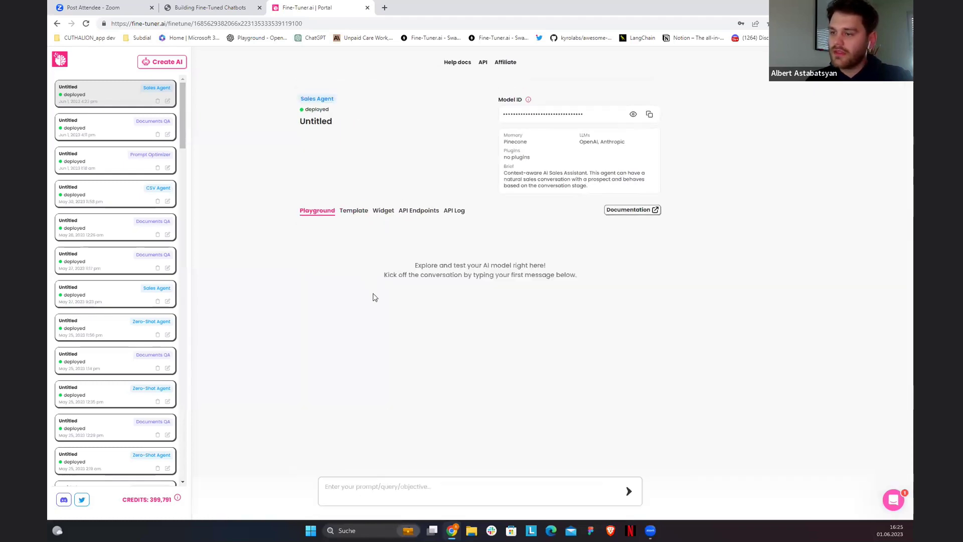
{"action": "left_click", "coordinate": [398, 485]}
{"action": "type", "text": "Hello"}
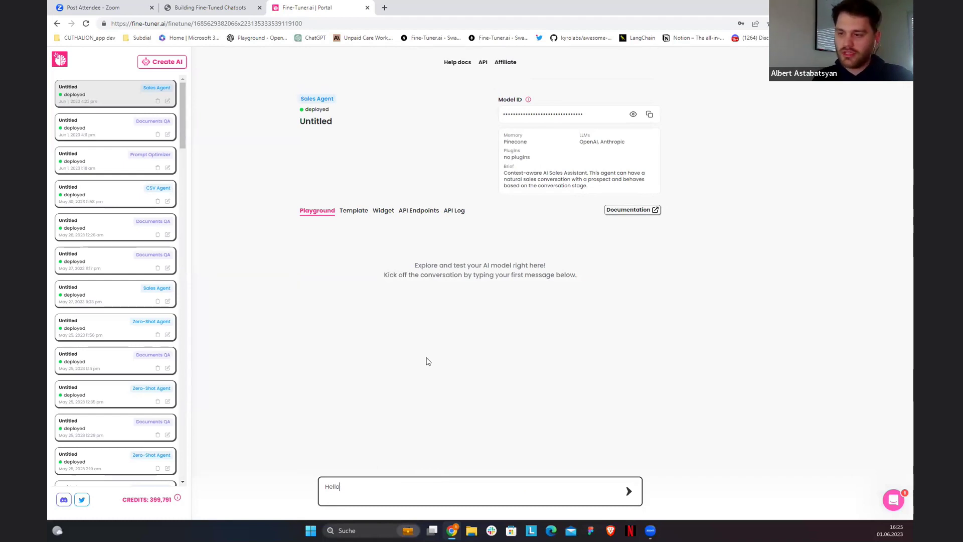
{"action": "left_click", "coordinate": [629, 491]}
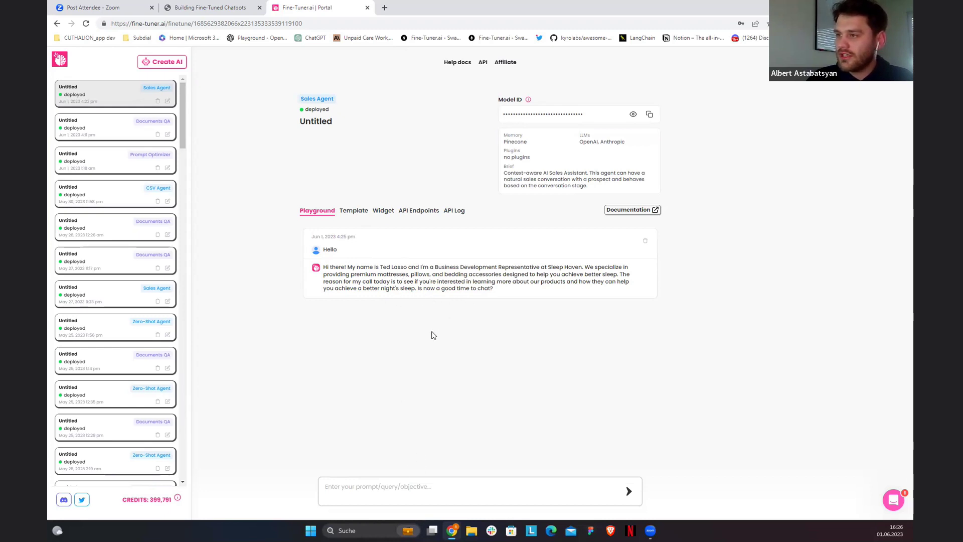
- Continue the Playground conversation with the replies "Yes sure" and "hmmm not sure"
{"action": "left_click", "coordinate": [387, 494]}
{"action": "type", "text": "Yes sure"}
{"action": "key", "text": "Return"}
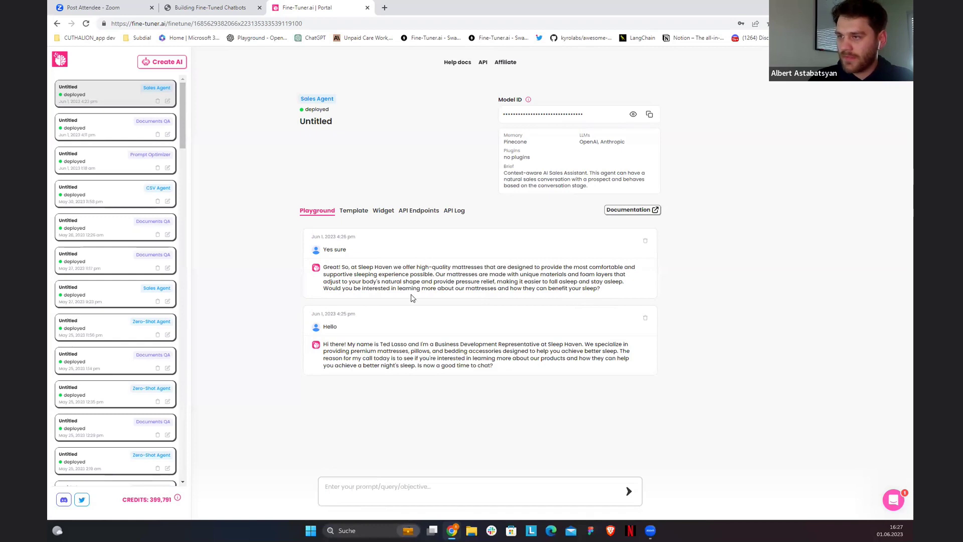
{"action": "left_click", "coordinate": [446, 480]}
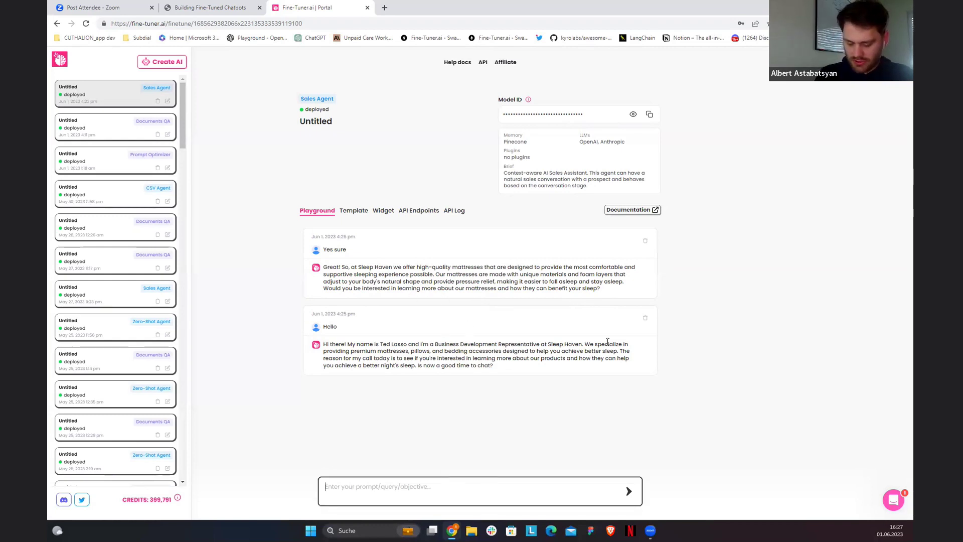
{"action": "type", "text": "hmmm not sure"}
{"action": "key", "text": "Return"}
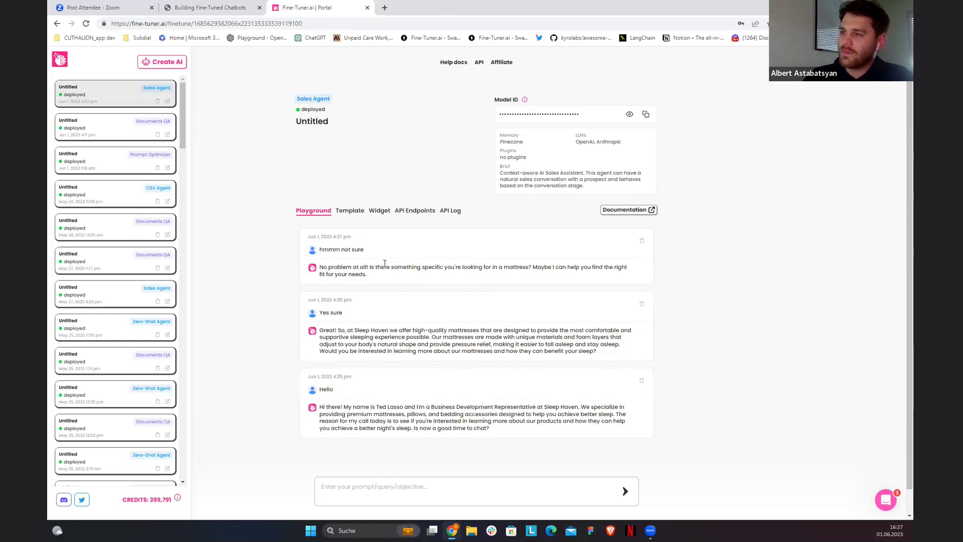
- Review the Sales Agent's widget appearance settings and embed code, and open the widget demo to show its chat window
{"action": "left_click", "coordinate": [379, 215]}
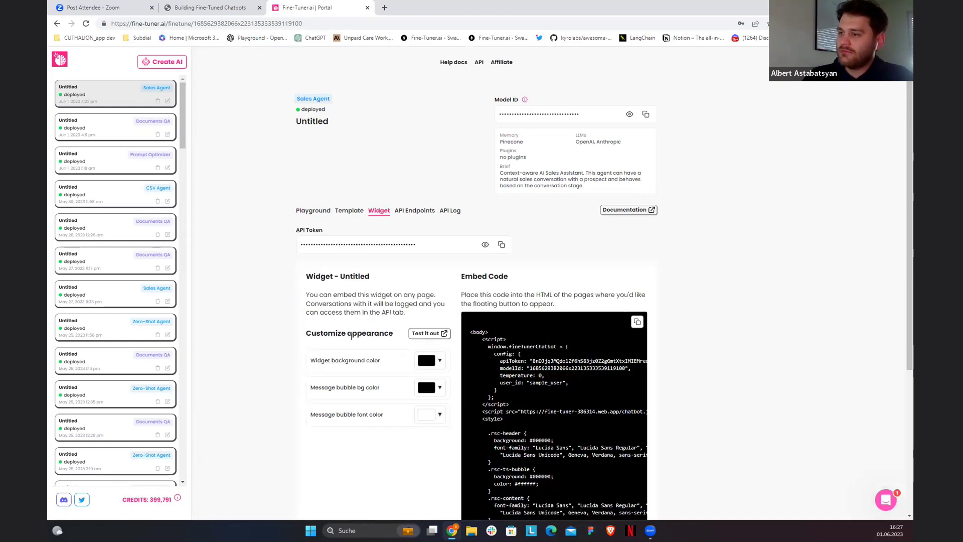
{"action": "scroll", "coordinate": [425, 372], "scroll_direction": "down", "scroll_amount": 4}
{"action": "scroll", "coordinate": [429, 301], "scroll_direction": "up", "scroll_amount": 2}
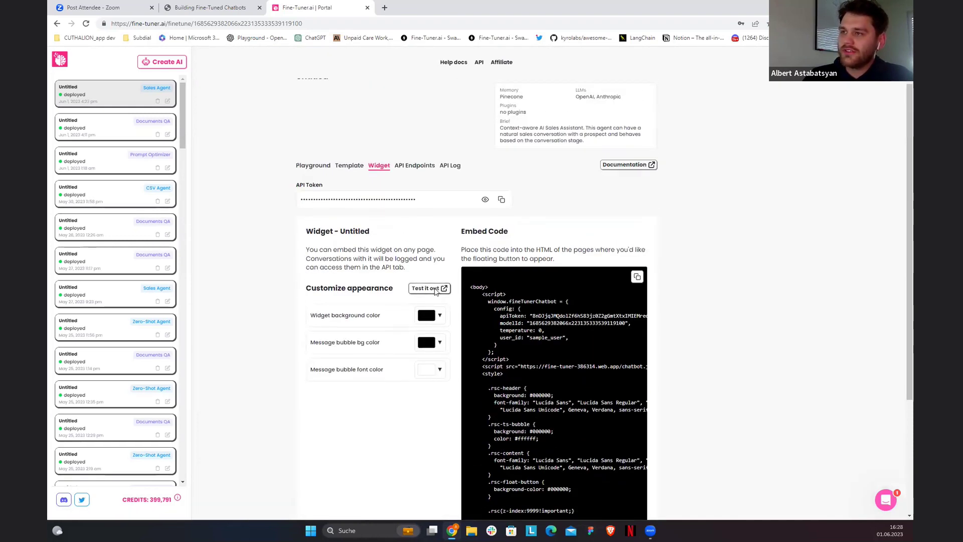
{"action": "left_click", "coordinate": [427, 288]}
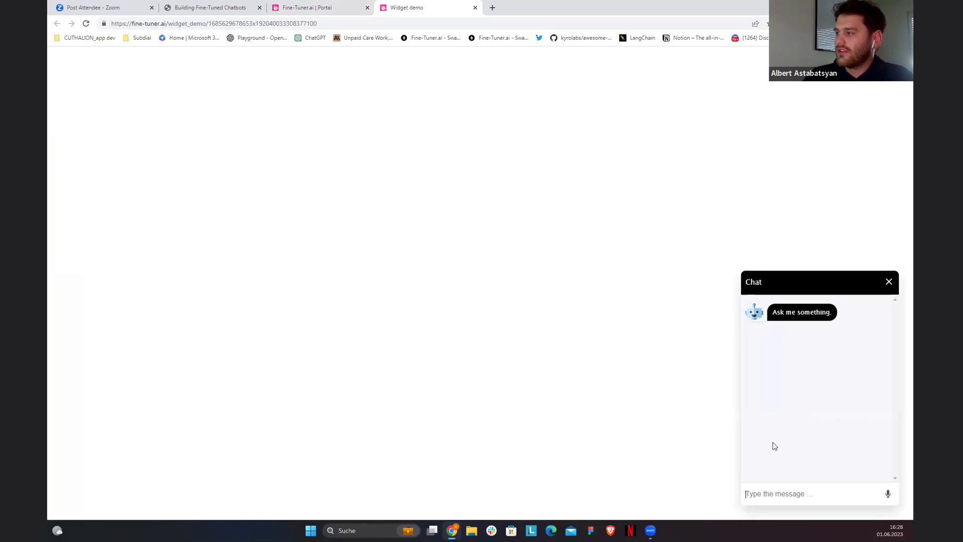
{"action": "left_click", "coordinate": [816, 489]}
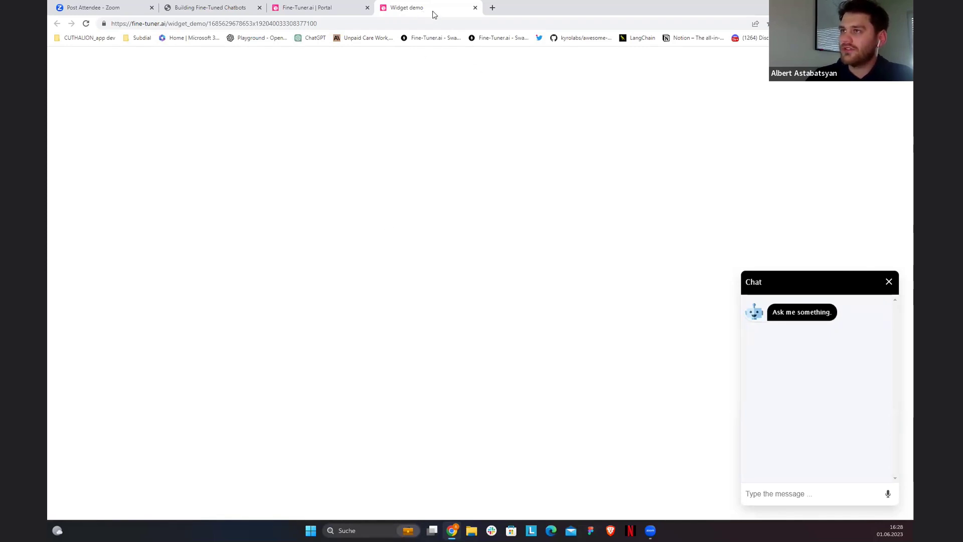
- Close the widget demo and return to the Sales Agent's Playground
{"action": "left_click_drag", "start_coordinate": [405, 7], "coordinate": [323, 5]}
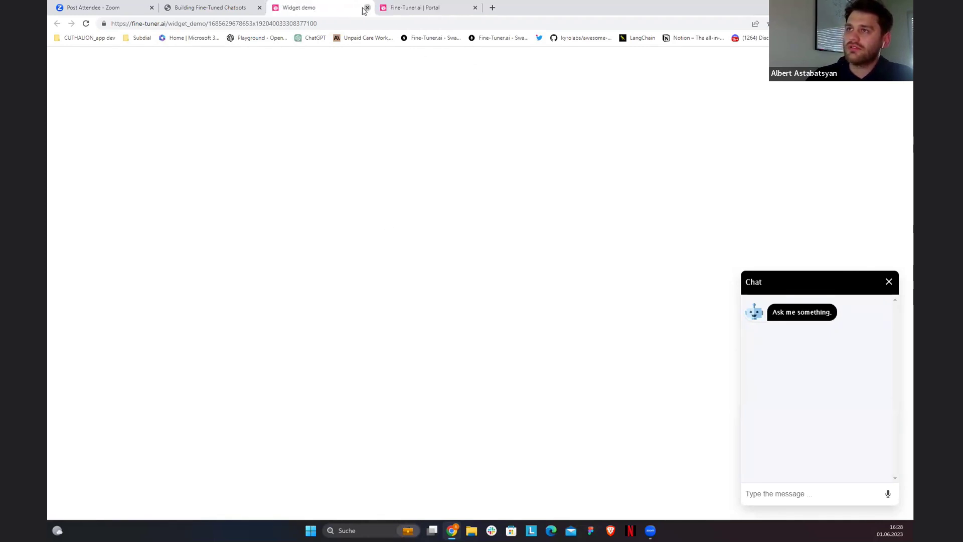
{"action": "left_click", "coordinate": [367, 8]}
{"action": "left_click", "coordinate": [354, 169]}
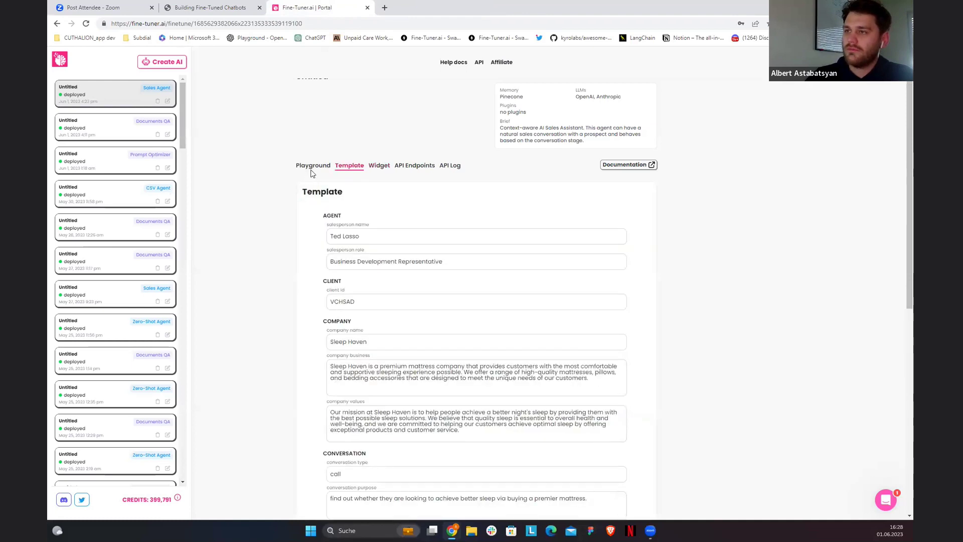
{"action": "left_click", "coordinate": [312, 166]}
- Switch to the Building Fine-Tuned Chatbots slides and advance to the "What's cooking?" slide
{"action": "key", "text": "ctrl+shift+Tab"}
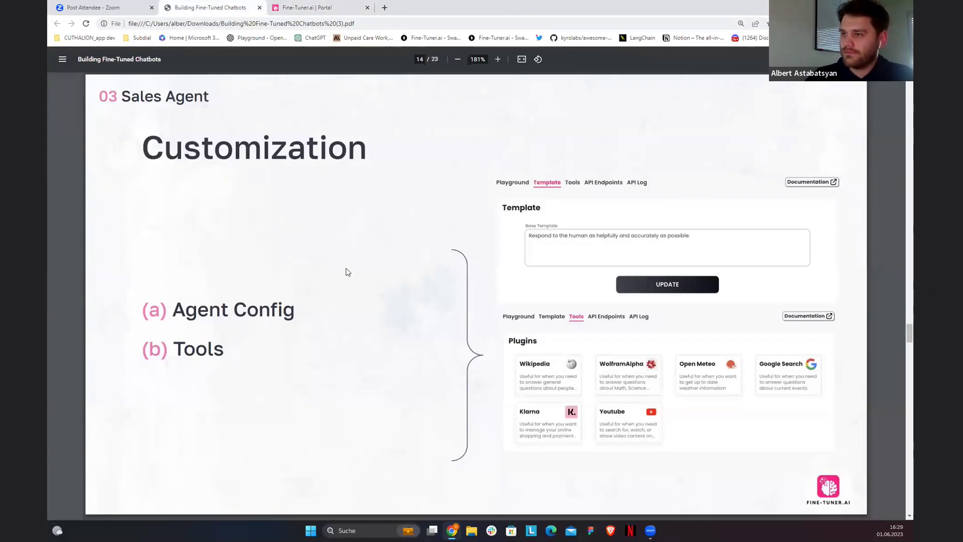
{"action": "key", "text": "Right"}
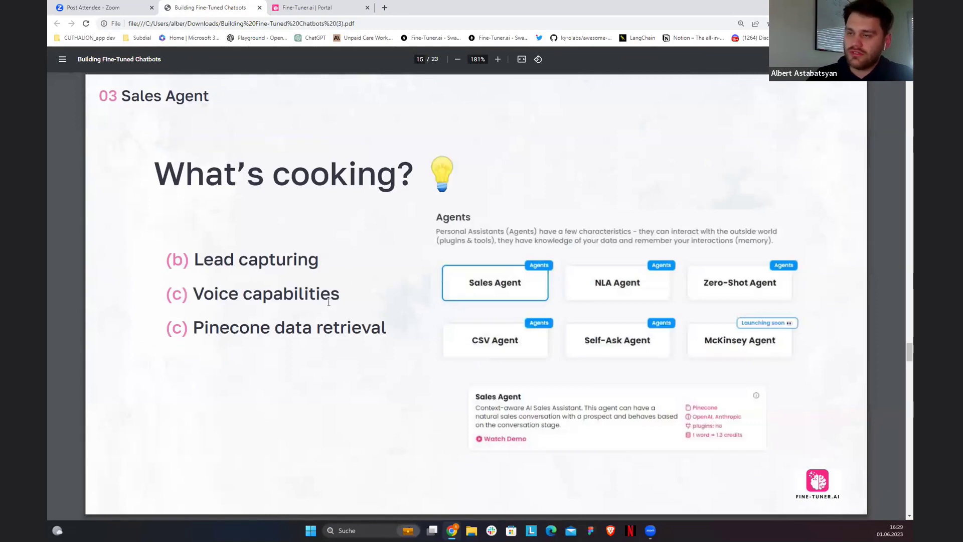
- Switch back to the Fine-Tuner.ai portal, launch the Sales Agent's widget demo again and collapse its chat window
{"action": "left_click", "coordinate": [348, 7]}
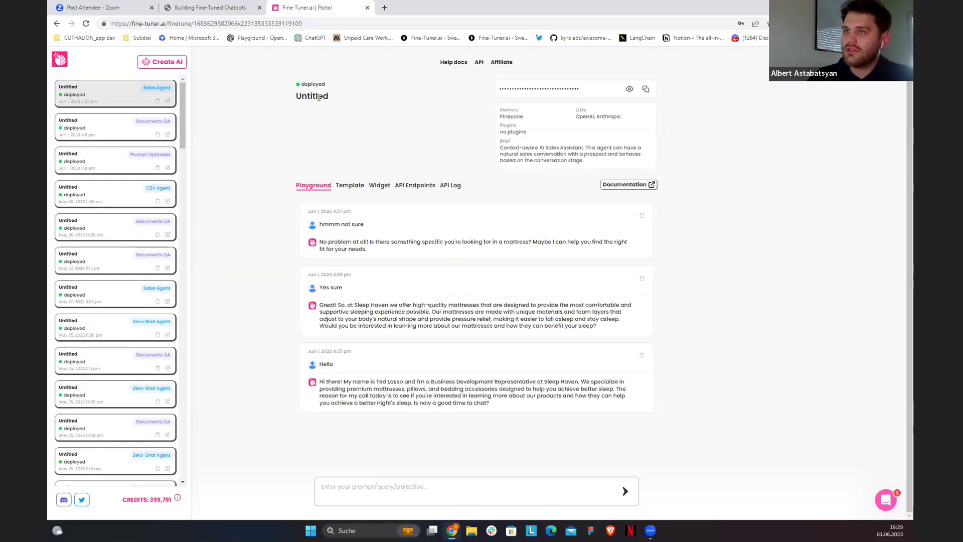
{"action": "left_click", "coordinate": [378, 192]}
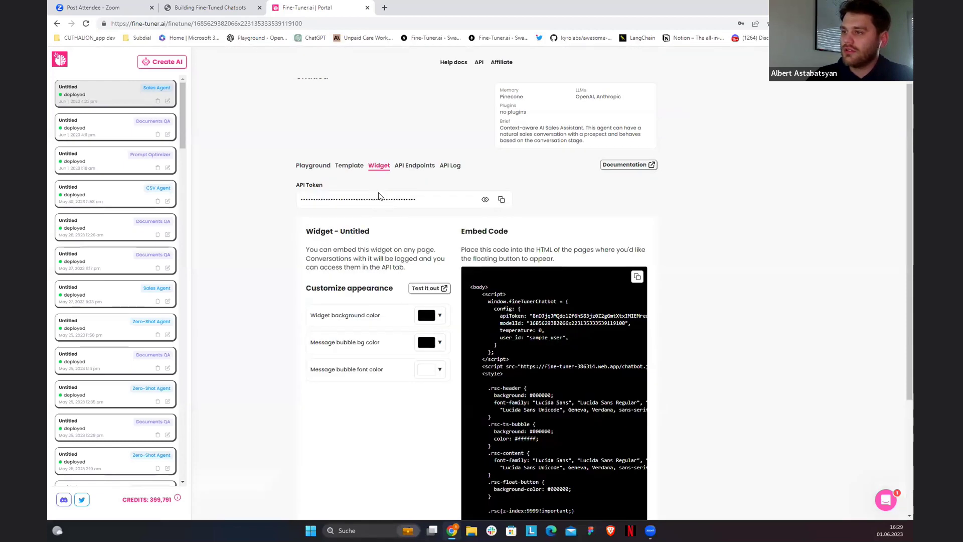
{"action": "left_click", "coordinate": [435, 289]}
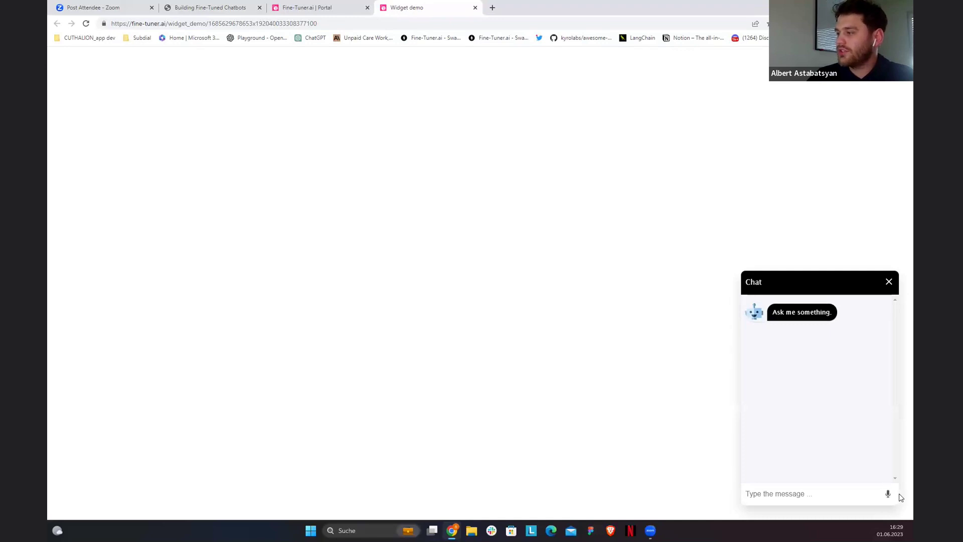
{"action": "left_click", "coordinate": [889, 281]}
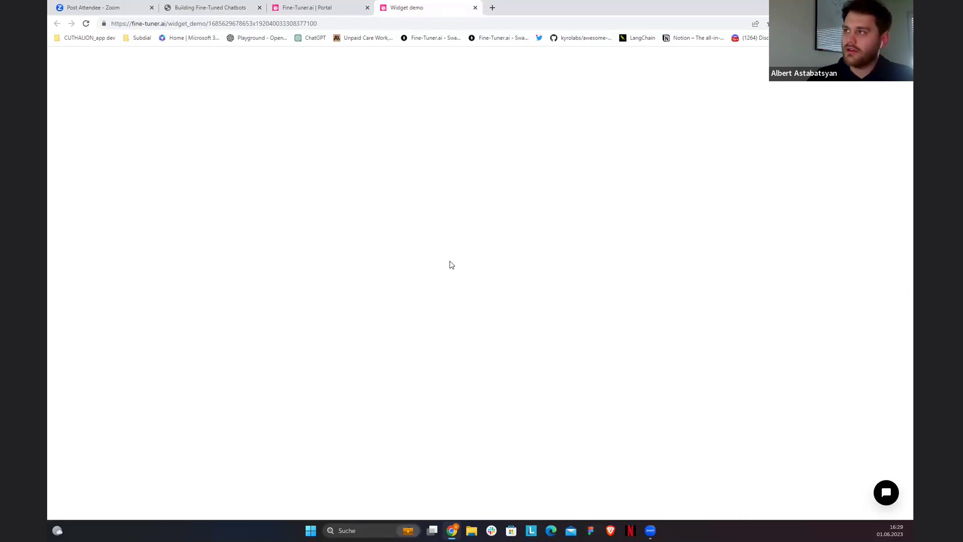
- Return to the "What's cooking?" slide and point out the "Pinecone data retrieval" line
{"action": "left_click", "coordinate": [293, 5]}
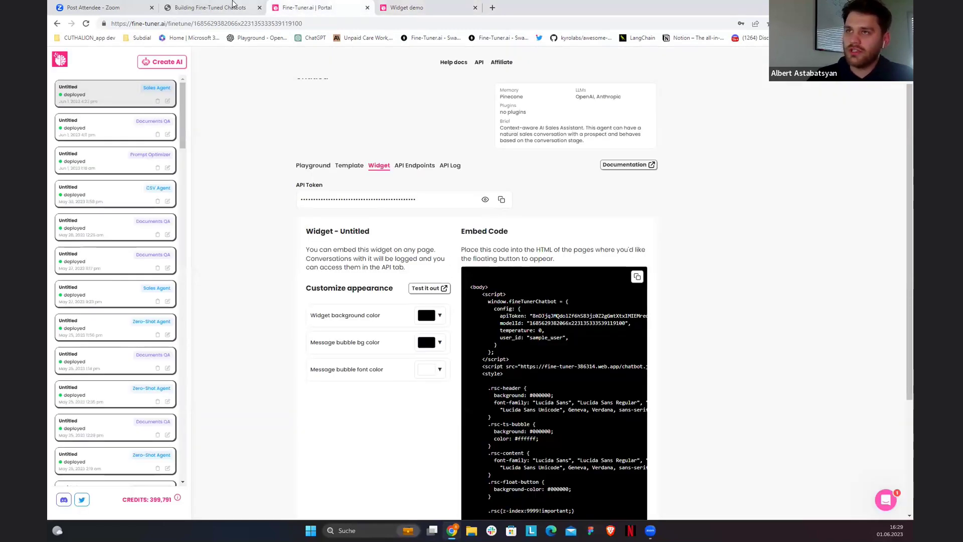
{"action": "left_click", "coordinate": [232, 6]}
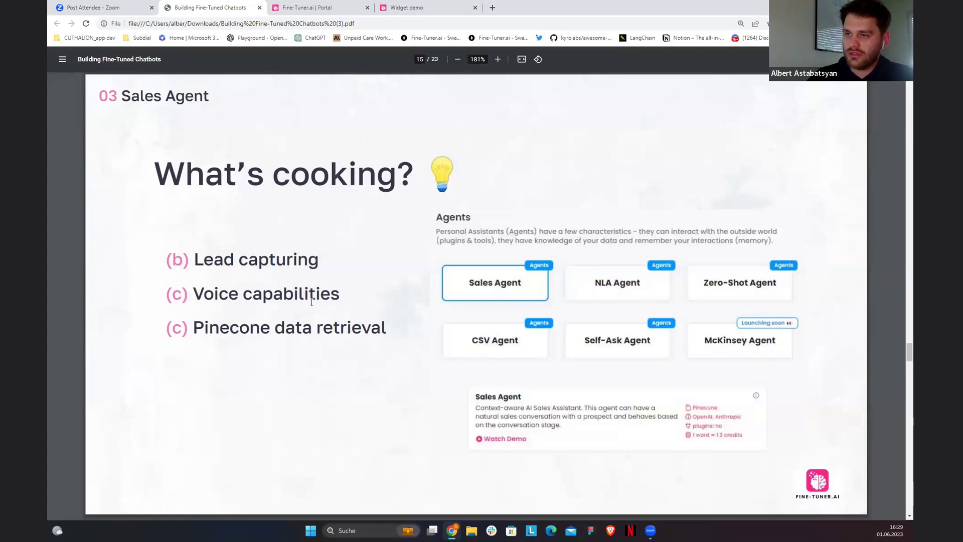
{"action": "triple_click", "coordinate": [264, 332]}
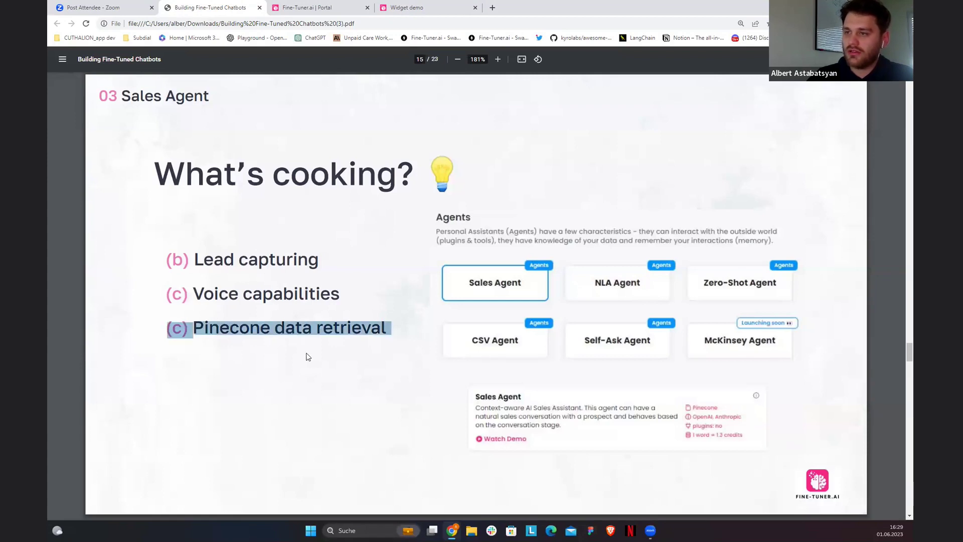
{"action": "left_click", "coordinate": [309, 356]}
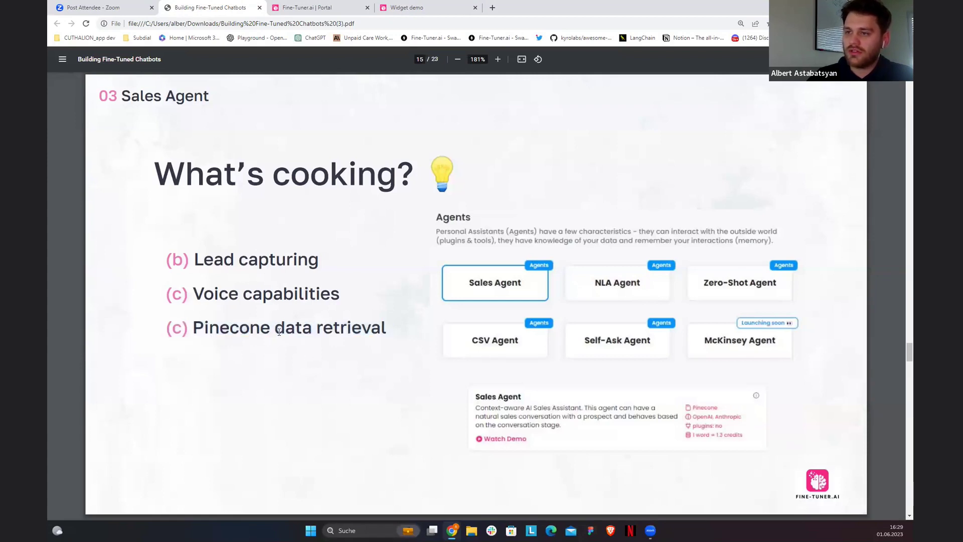
- Switch to the portal and view the active memory storage of the newest Documents QA chatbot
{"action": "left_click", "coordinate": [306, 9]}
{"action": "left_click", "coordinate": [118, 133]}
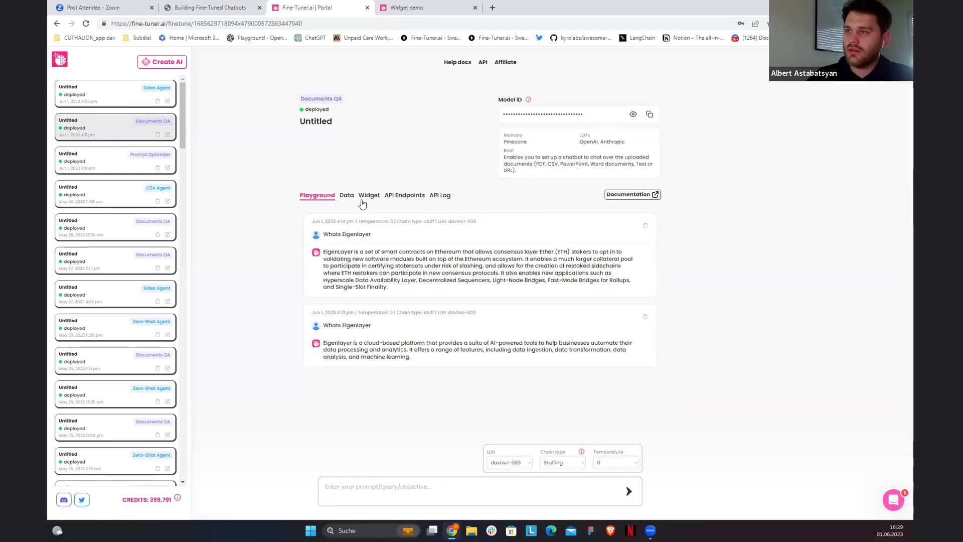
{"action": "left_click", "coordinate": [351, 197]}
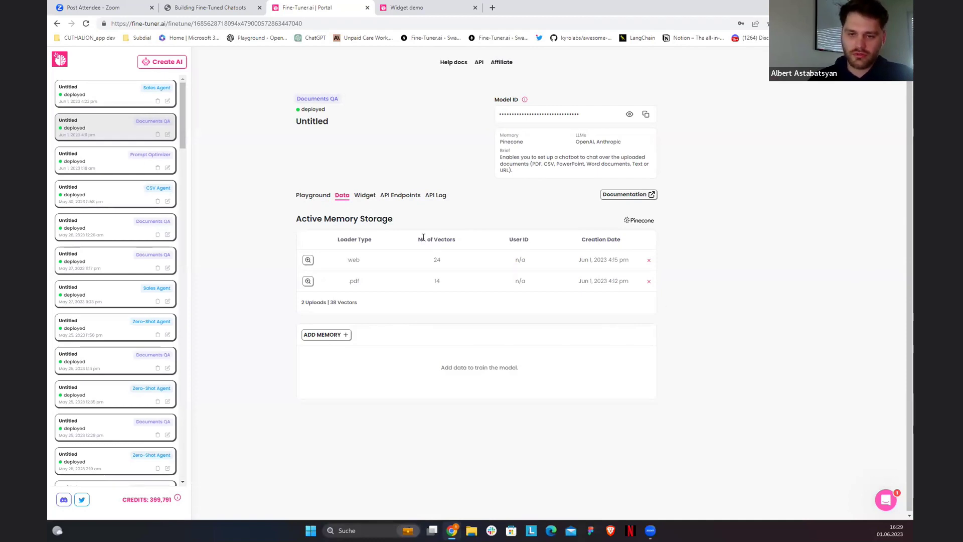
- Open the newest Sales Agent and examine its whole template, from agent details through the conversation stages
{"action": "left_click", "coordinate": [95, 97]}
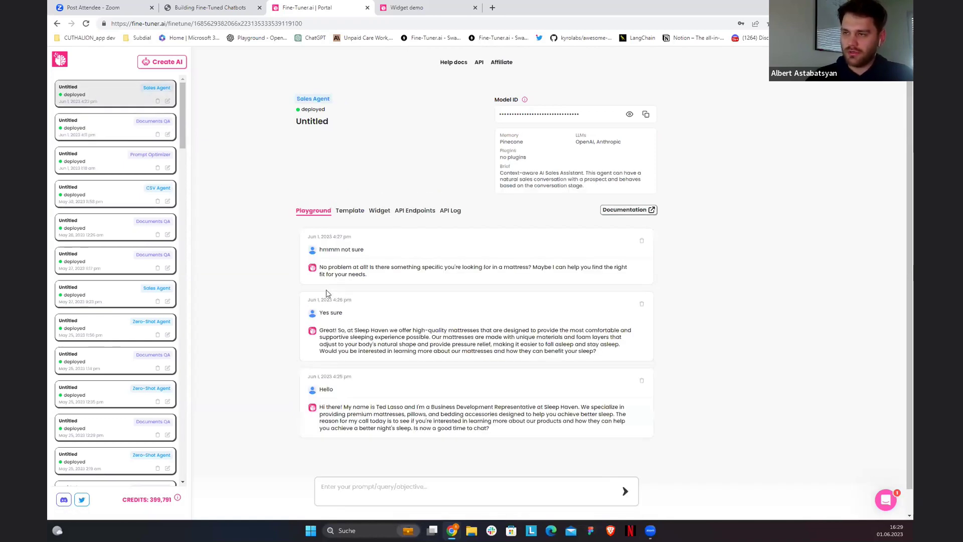
{"action": "left_click", "coordinate": [351, 210]}
{"action": "left_click", "coordinate": [313, 212]}
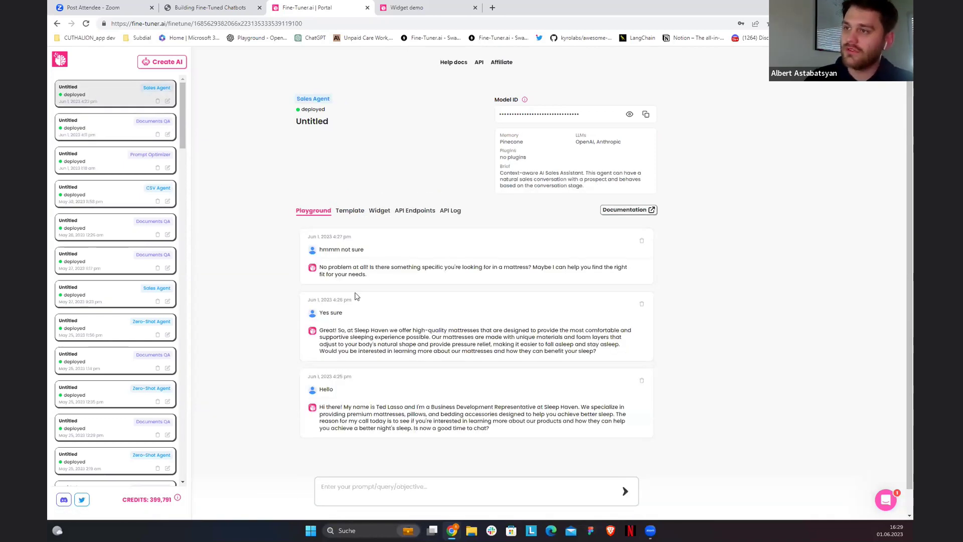
{"action": "left_click", "coordinate": [349, 212]}
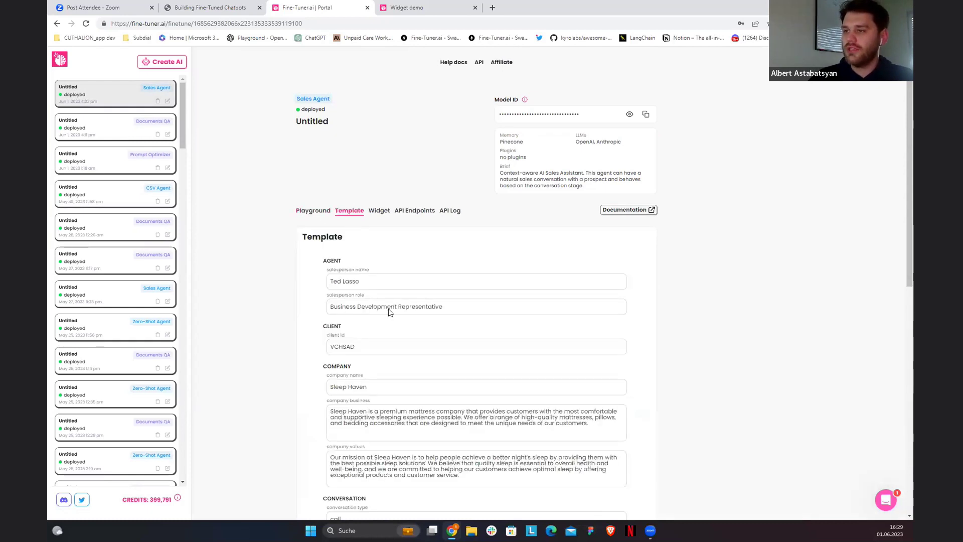
{"action": "scroll", "coordinate": [395, 323], "scroll_direction": "down", "scroll_amount": 4}
{"action": "scroll", "coordinate": [391, 193], "scroll_direction": "up", "scroll_amount": 2}
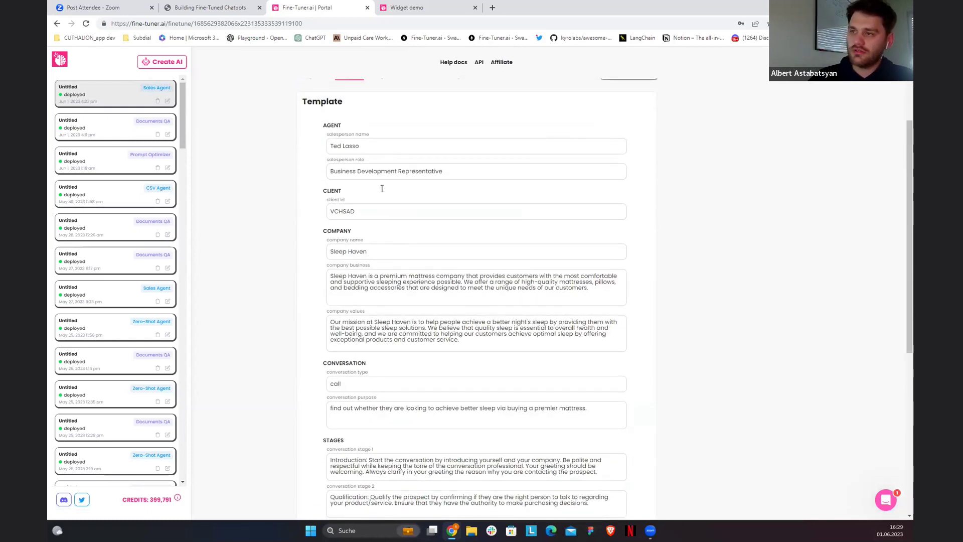
{"action": "scroll", "coordinate": [383, 273], "scroll_direction": "down", "scroll_amount": 2}
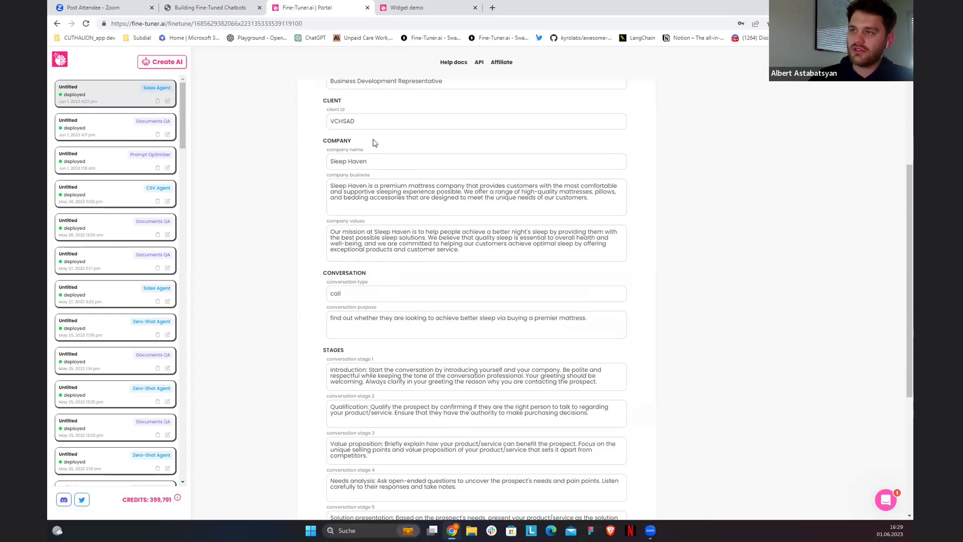
{"action": "scroll", "coordinate": [381, 275], "scroll_direction": "down", "scroll_amount": 5}
{"action": "scroll", "coordinate": [385, 306], "scroll_direction": "up", "scroll_amount": 10}
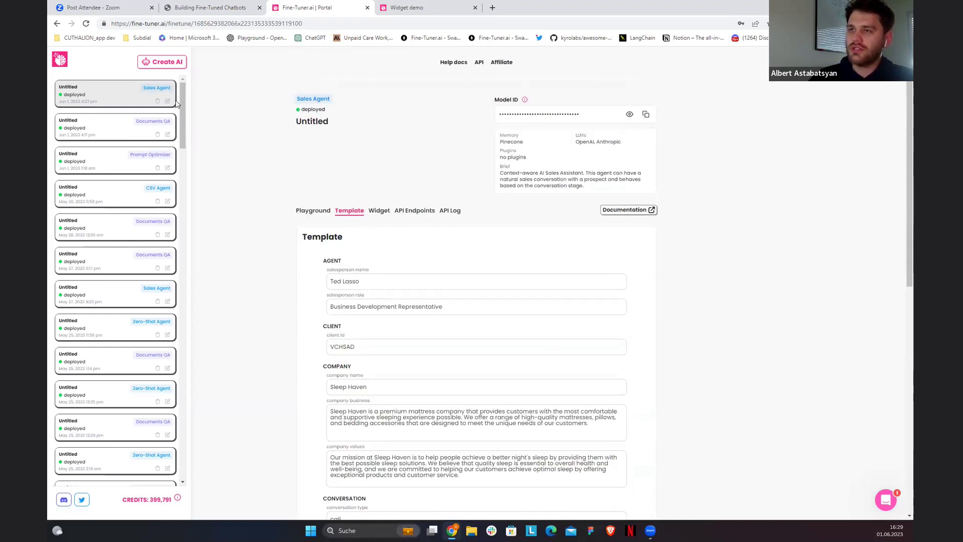
- Check the Documents QA chatbot's stored memory data again, and return to the Sales Agent's Playground
{"action": "left_click", "coordinate": [343, 196]}
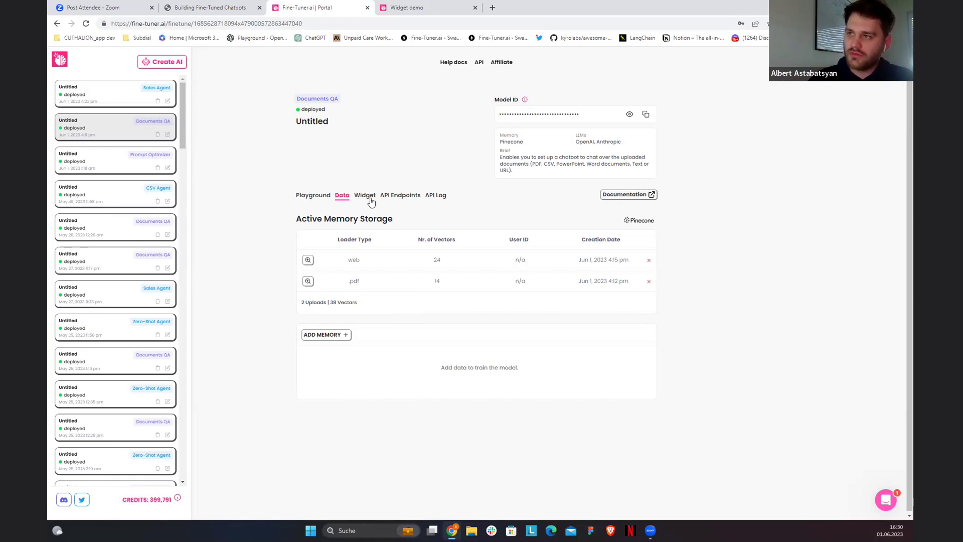
{"action": "left_click", "coordinate": [113, 98]}
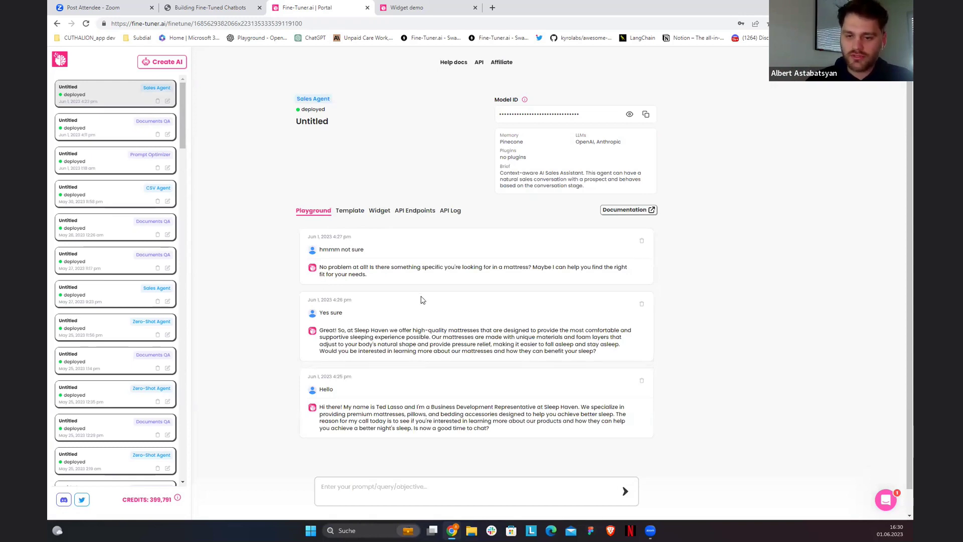
- Glance at the "What's cooking?" slide, then return to the portal and open the newest CSV Agent
{"action": "left_click", "coordinate": [228, 5]}
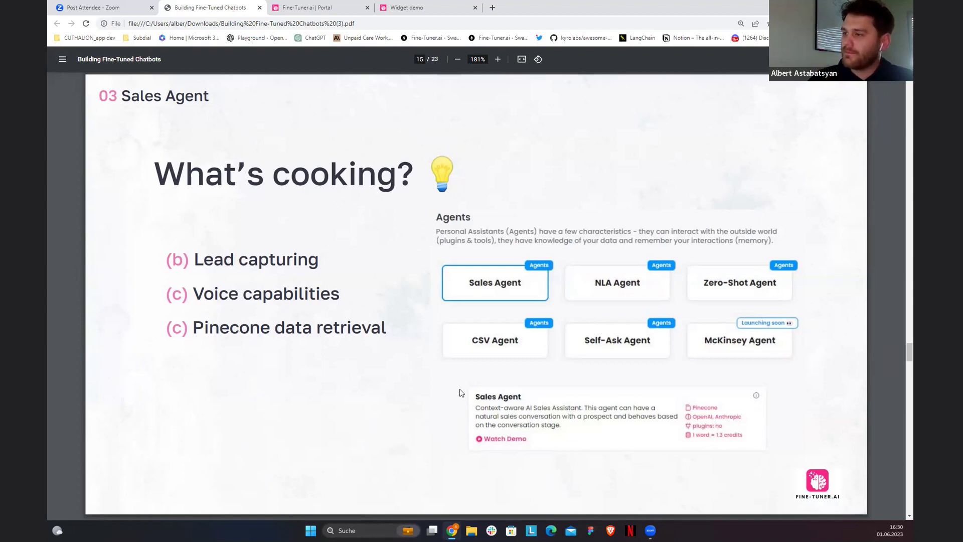
{"action": "left_click", "coordinate": [336, 7]}
{"action": "scroll", "coordinate": [185, 230], "scroll_direction": "down", "scroll_amount": 1}
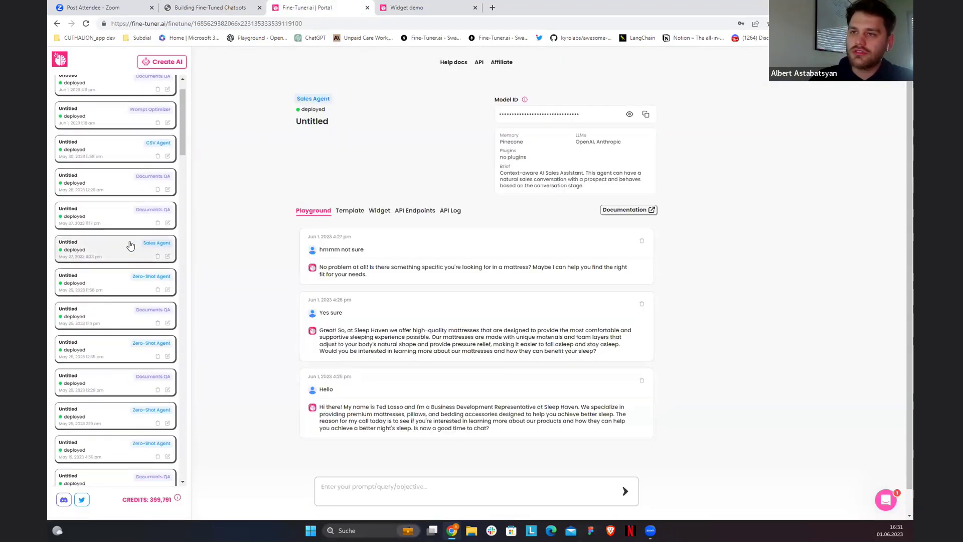
{"action": "left_click", "coordinate": [131, 149]}
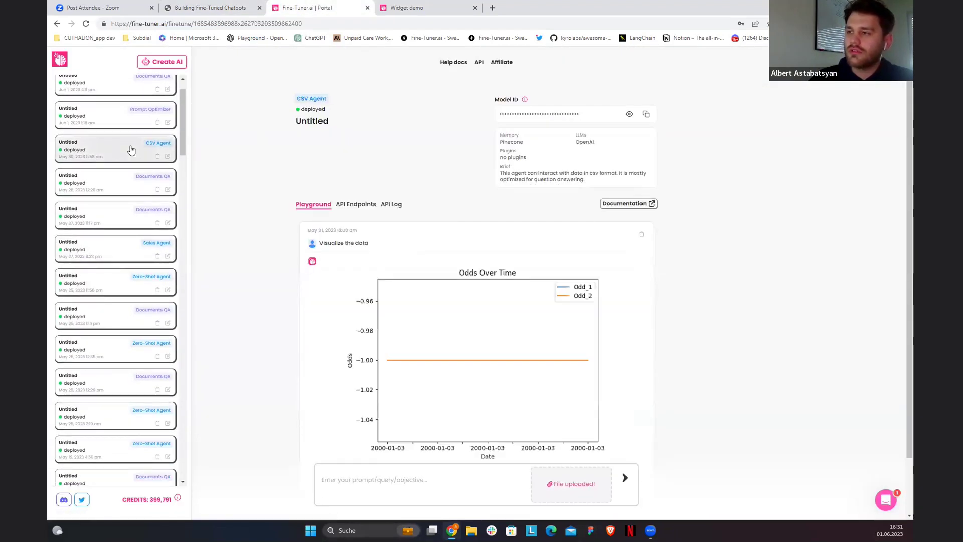
- Find the older CSV Agent listed directly above the AutoGPT agent and open its Playground to view the AAPL histogram
{"action": "scroll", "coordinate": [110, 301], "scroll_direction": "down", "scroll_amount": 2}
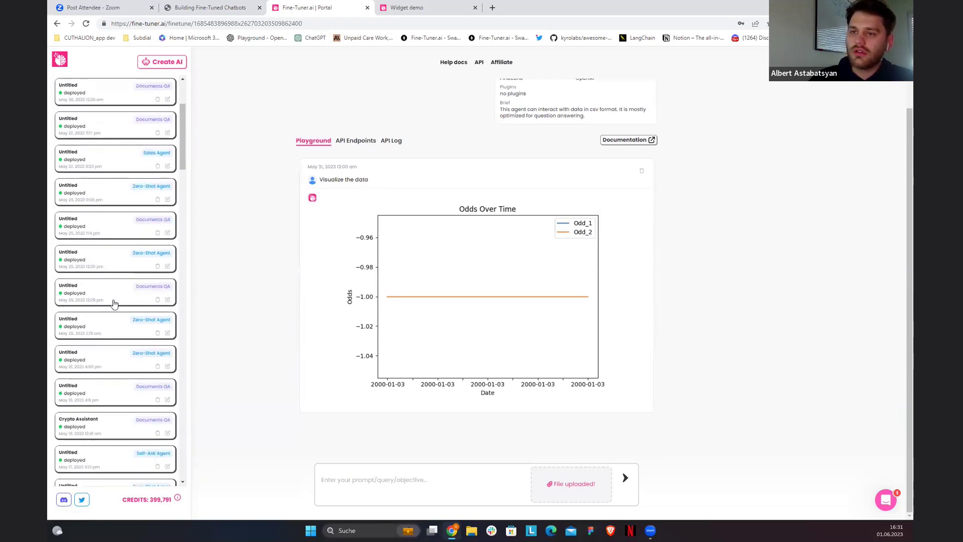
{"action": "scroll", "coordinate": [117, 334], "scroll_direction": "down", "scroll_amount": 2}
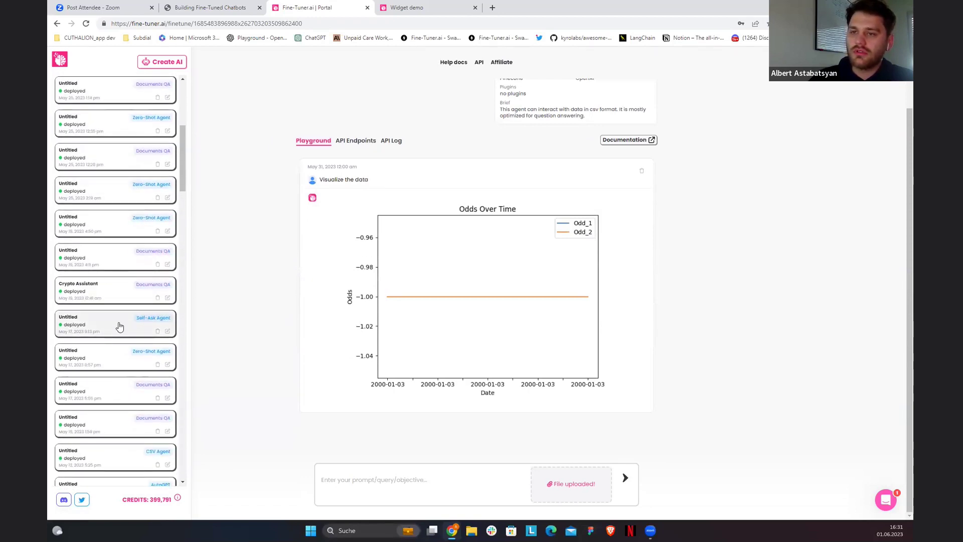
{"action": "scroll", "coordinate": [120, 336], "scroll_direction": "down", "scroll_amount": 3}
{"action": "left_click", "coordinate": [128, 367]}
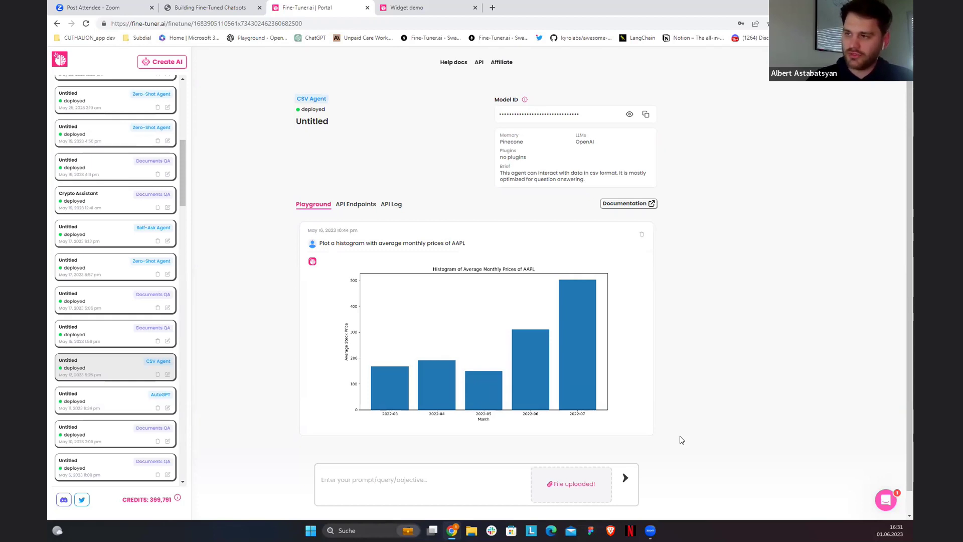
- Switch to the slide deck and advance two slides to "Using REST API"
{"action": "key", "text": "ctrl+shift+Tab"}
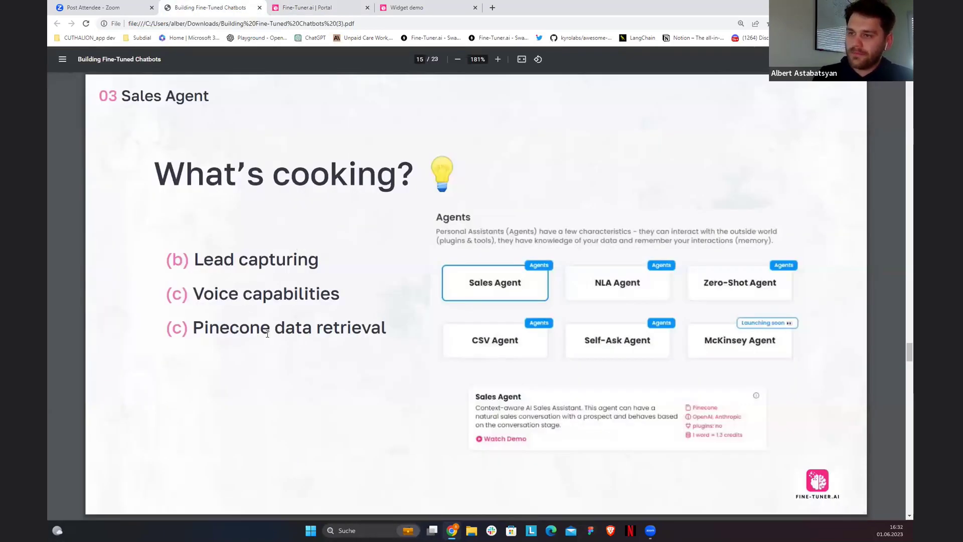
{"action": "key", "text": "Right"}
{"action": "key", "text": "Right"}
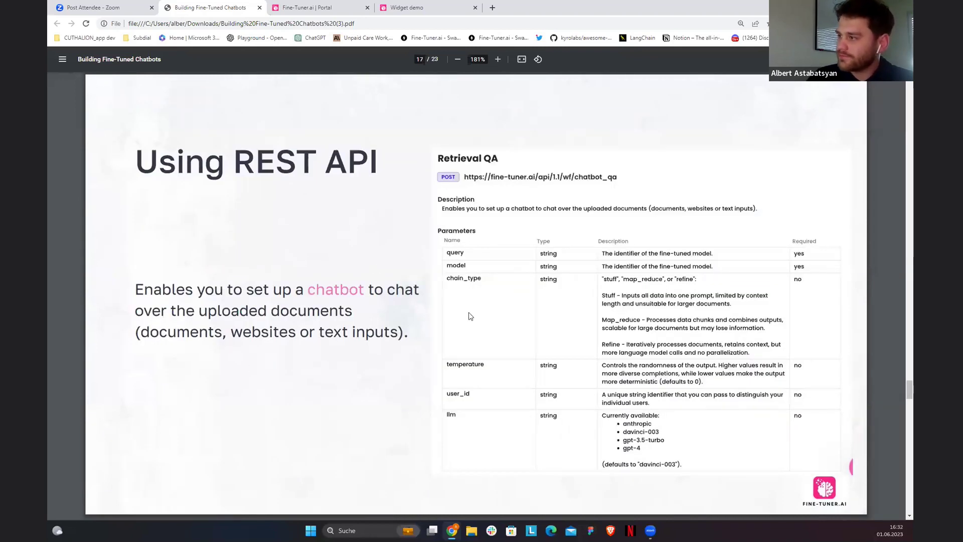
- Return to the portal, open the newest Sales Agent and examine its widget settings and embed code
{"action": "key", "text": "ctrl+Tab"}
{"action": "left_click", "coordinate": [144, 96]}
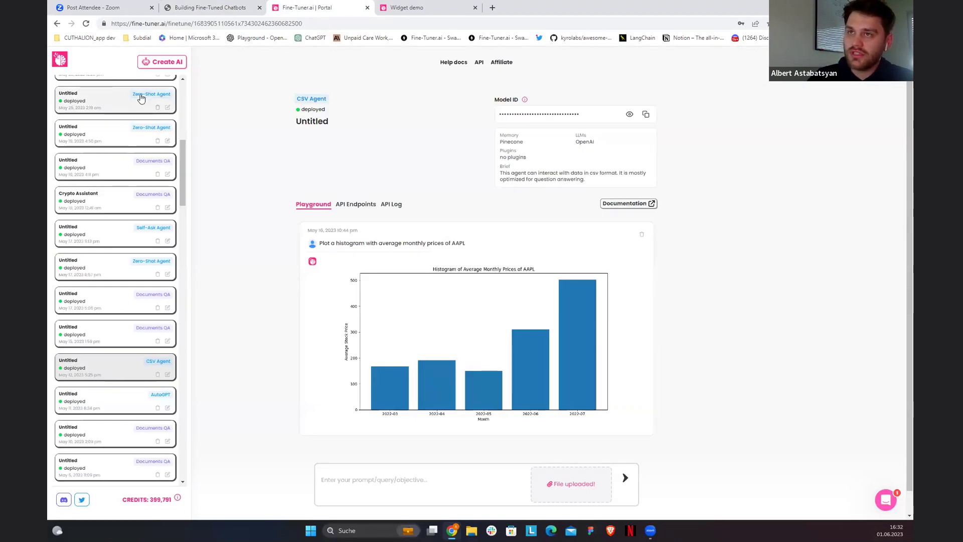
{"action": "left_click", "coordinate": [119, 95]}
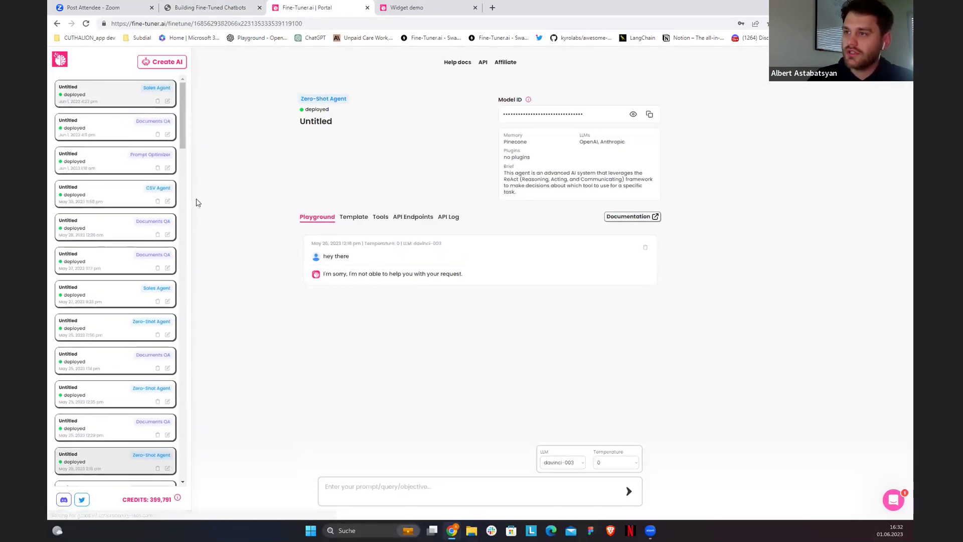
{"action": "left_click", "coordinate": [344, 213]}
{"action": "left_click", "coordinate": [374, 214]}
{"action": "scroll", "coordinate": [280, 267], "scroll_direction": "down", "scroll_amount": 4}
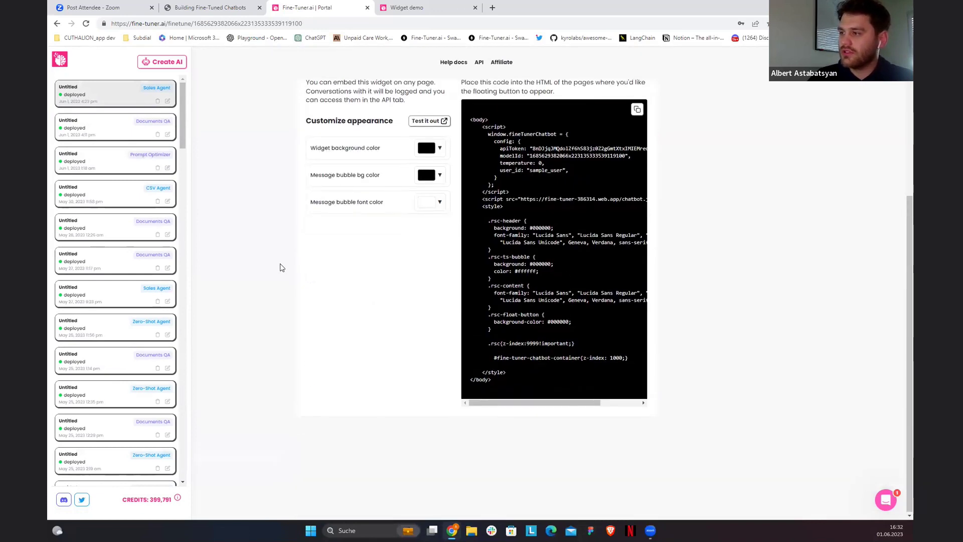
{"action": "scroll", "coordinate": [280, 267], "scroll_direction": "up", "scroll_amount": 3}
{"action": "scroll", "coordinate": [280, 267], "scroll_direction": "down", "scroll_amount": 1}
{"action": "scroll", "coordinate": [280, 267], "scroll_direction": "up", "scroll_amount": 2}
- View the Sales Agent's Playground conversation and its Sleep Haven template
{"action": "left_click", "coordinate": [311, 183]}
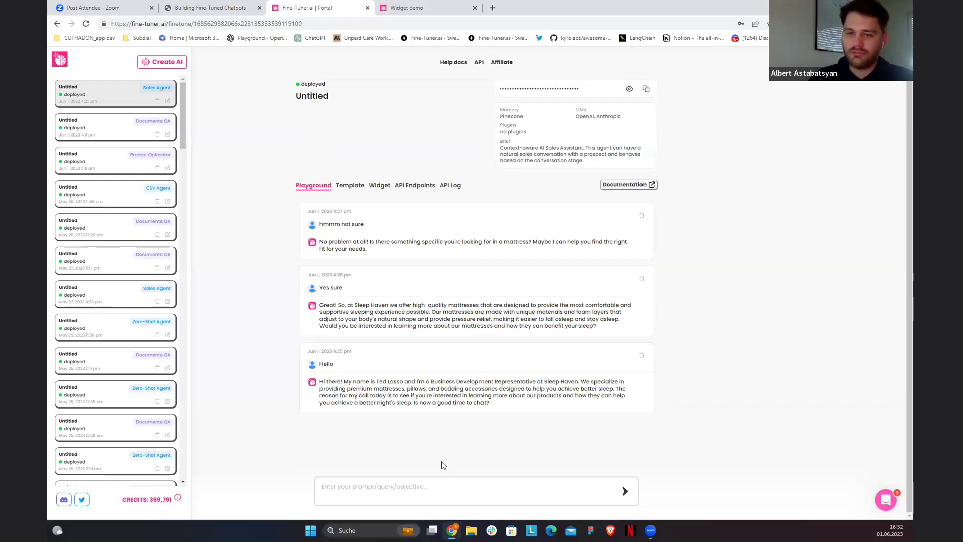
{"action": "left_click", "coordinate": [350, 185]}
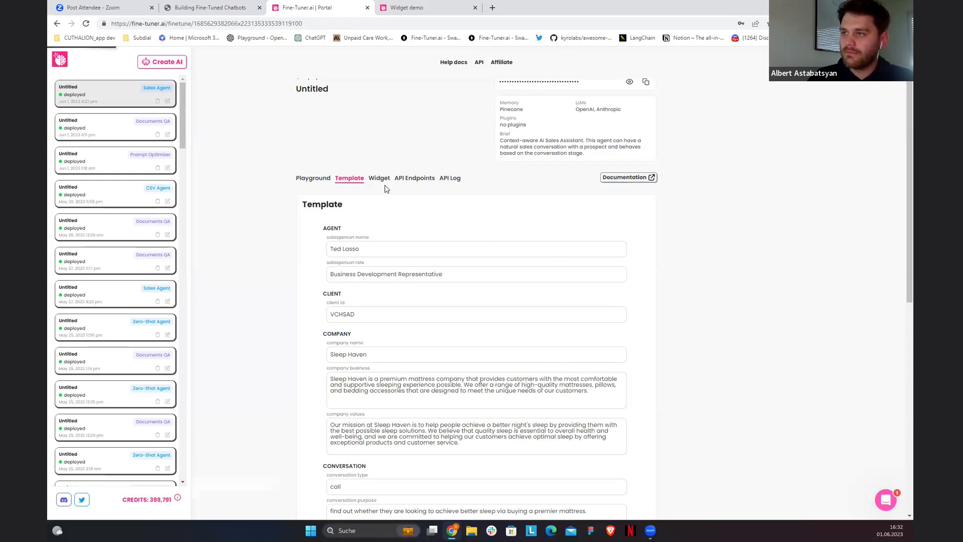
{"action": "left_click", "coordinate": [382, 182]}
- Examine the Sales Agent's API endpoints, SalesGPT Update and SalesGPT Interact, and copy the Update endpoint's sample request
{"action": "left_click", "coordinate": [407, 182]}
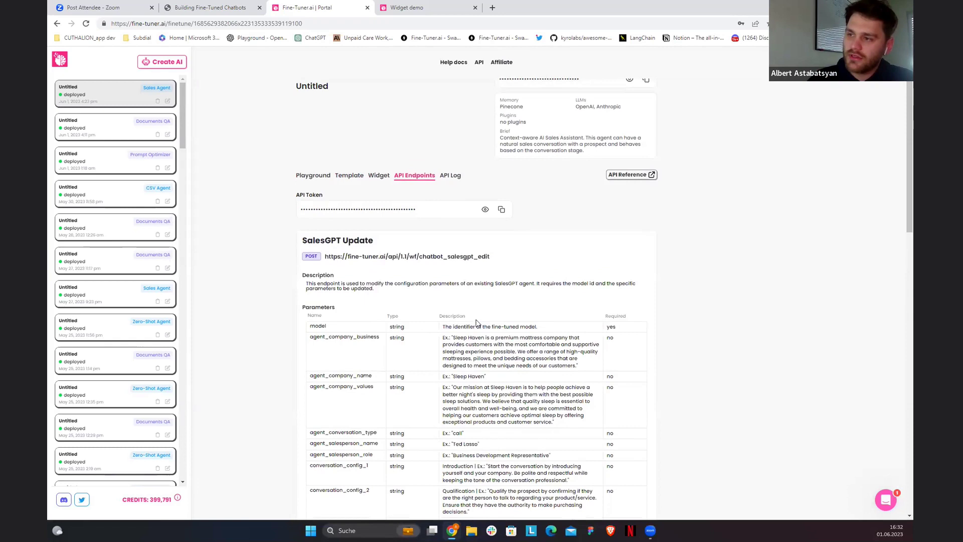
{"action": "scroll", "coordinate": [477, 320], "scroll_direction": "down", "scroll_amount": 8}
{"action": "scroll", "coordinate": [480, 350], "scroll_direction": "down", "scroll_amount": 1}
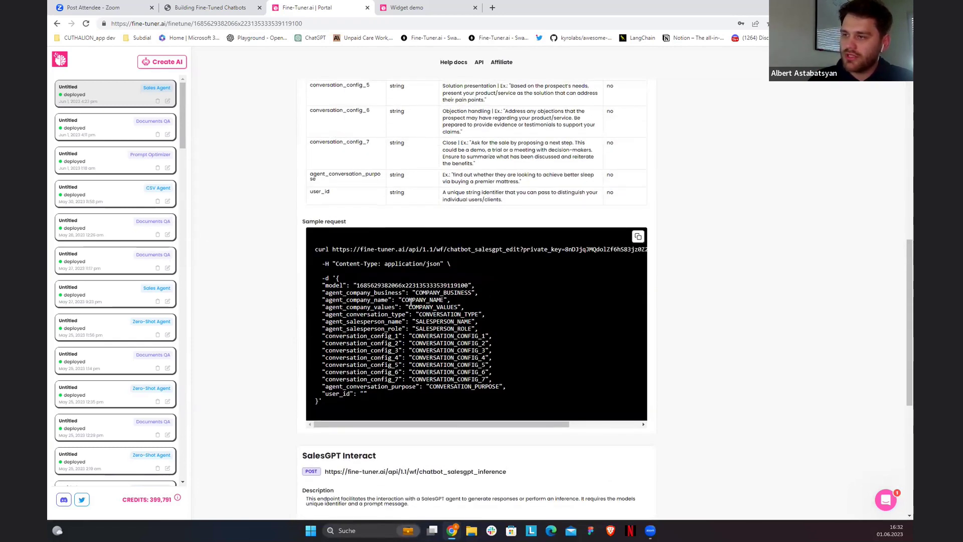
{"action": "scroll", "coordinate": [413, 362], "scroll_direction": "down", "scroll_amount": 5}
{"action": "scroll", "coordinate": [411, 358], "scroll_direction": "up", "scroll_amount": 1}
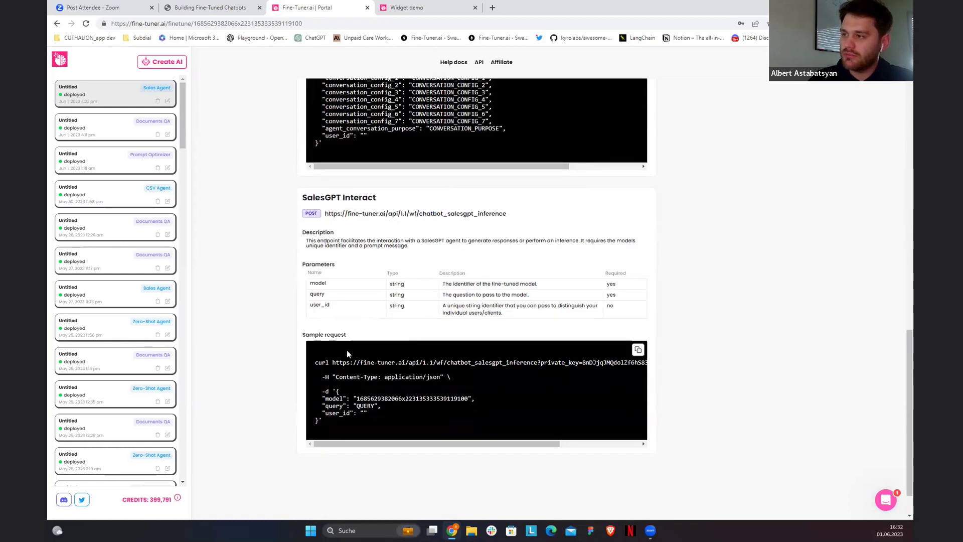
{"action": "scroll", "coordinate": [473, 391], "scroll_direction": "up", "scroll_amount": 4}
{"action": "left_click", "coordinate": [637, 205]}
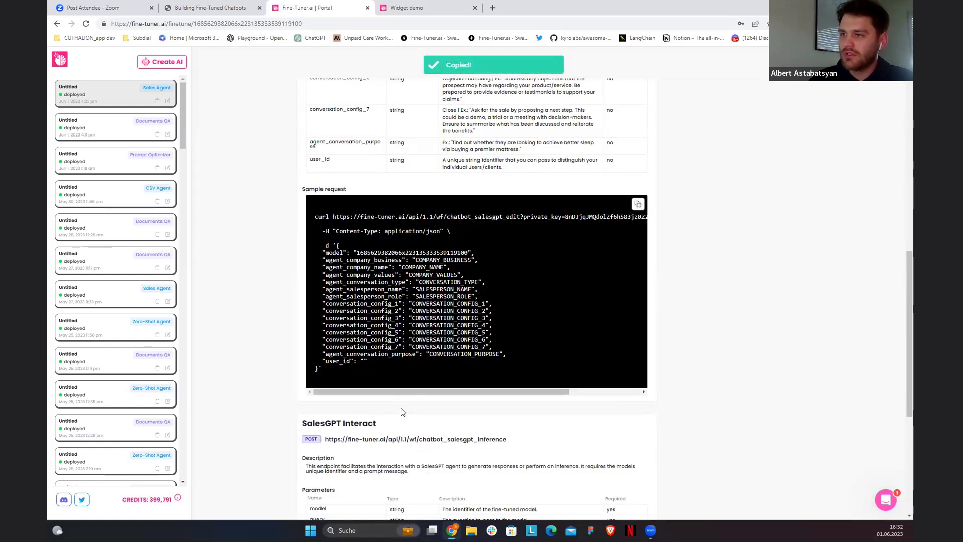
- Review the SalesGPT Update endpoint's parameters, from the model identifier and company details through the conversation stages
{"action": "scroll", "coordinate": [401, 408], "scroll_direction": "up", "scroll_amount": 3}
{"action": "scroll", "coordinate": [402, 407], "scroll_direction": "up", "scroll_amount": 5}
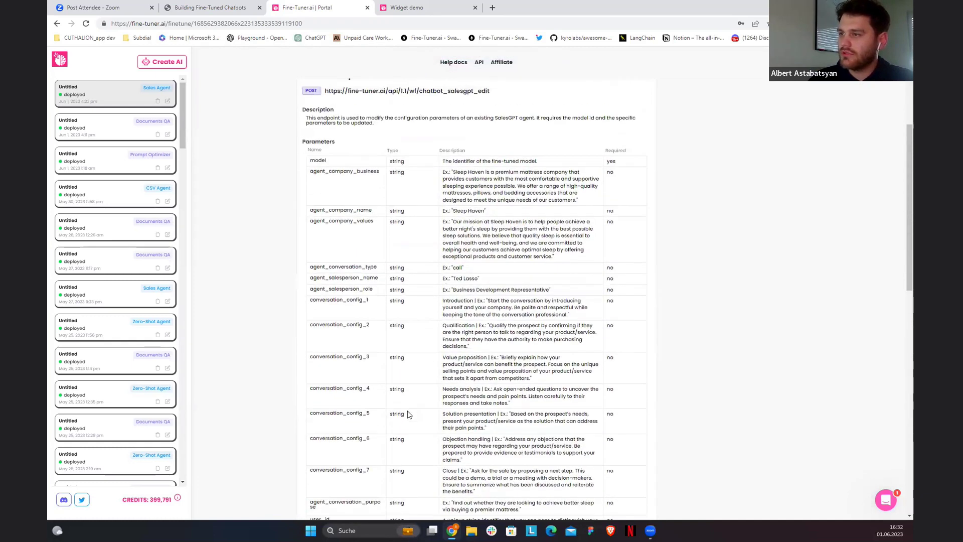
{"action": "scroll", "coordinate": [453, 258], "scroll_direction": "down", "scroll_amount": 3}
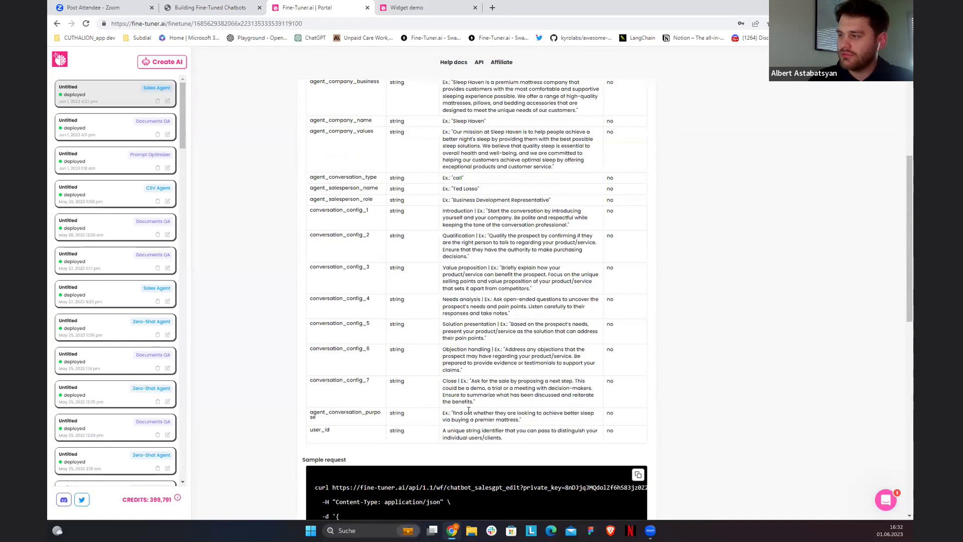
{"action": "scroll", "coordinate": [468, 410], "scroll_direction": "up", "scroll_amount": 5}
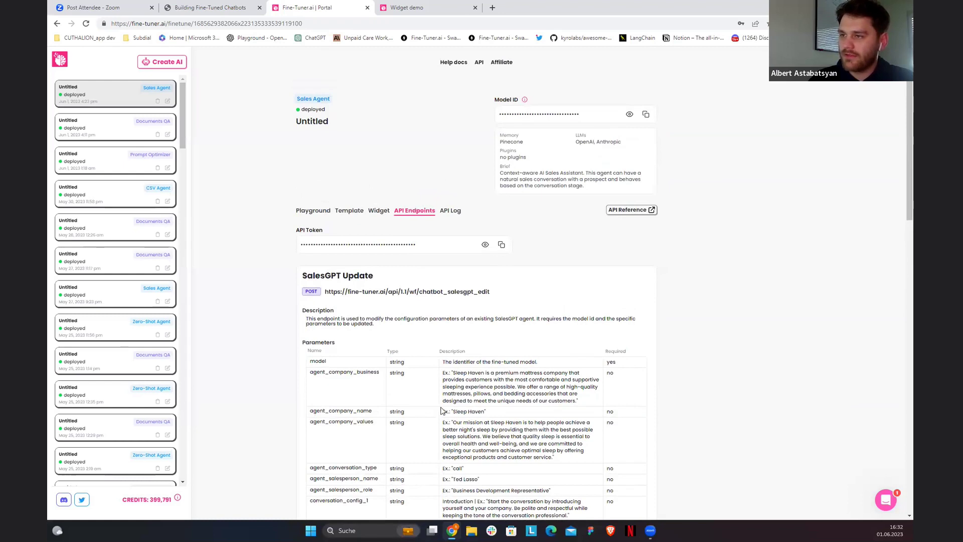
{"action": "scroll", "coordinate": [442, 410], "scroll_direction": "down", "scroll_amount": 4}
{"action": "scroll", "coordinate": [441, 410], "scroll_direction": "up", "scroll_amount": 4}
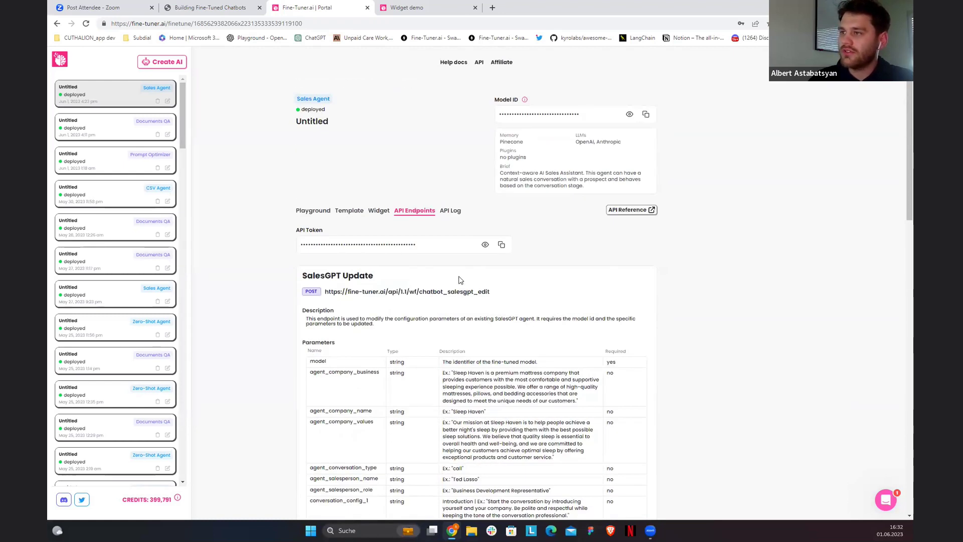
- Copy the embed code of the Sales Agent's widget and review the API token and appearance options
{"action": "left_click", "coordinate": [379, 211]}
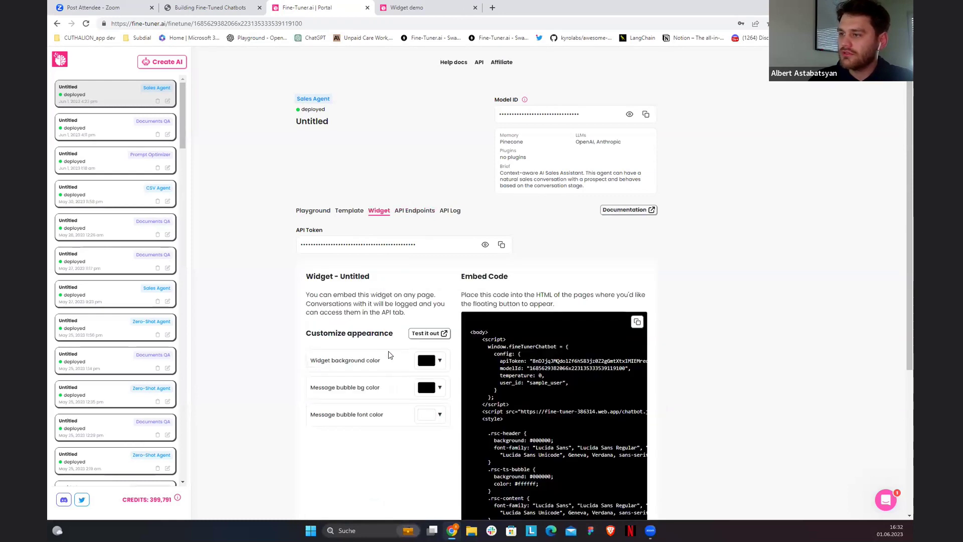
{"action": "scroll", "coordinate": [413, 355], "scroll_direction": "down", "scroll_amount": 5}
{"action": "scroll", "coordinate": [413, 355], "scroll_direction": "up", "scroll_amount": 1}
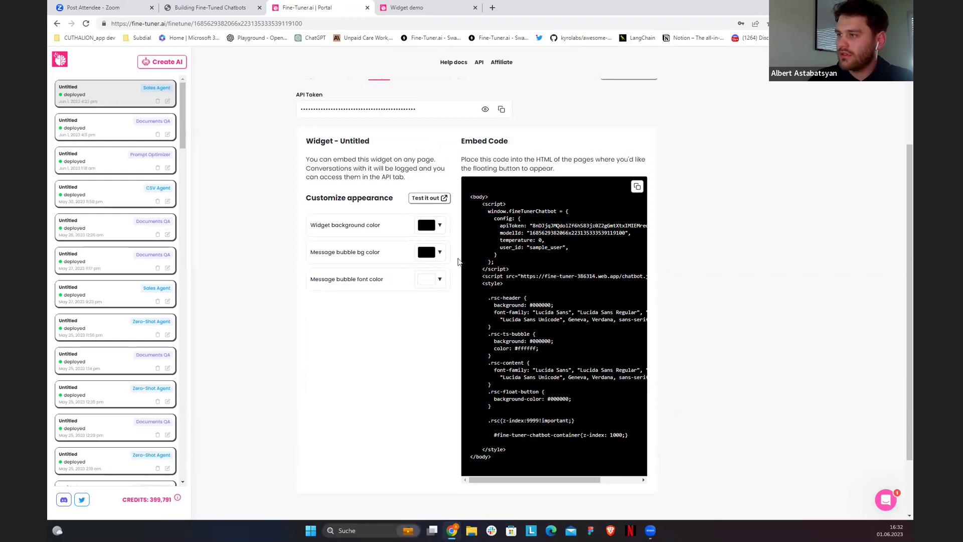
{"action": "left_click", "coordinate": [637, 186]}
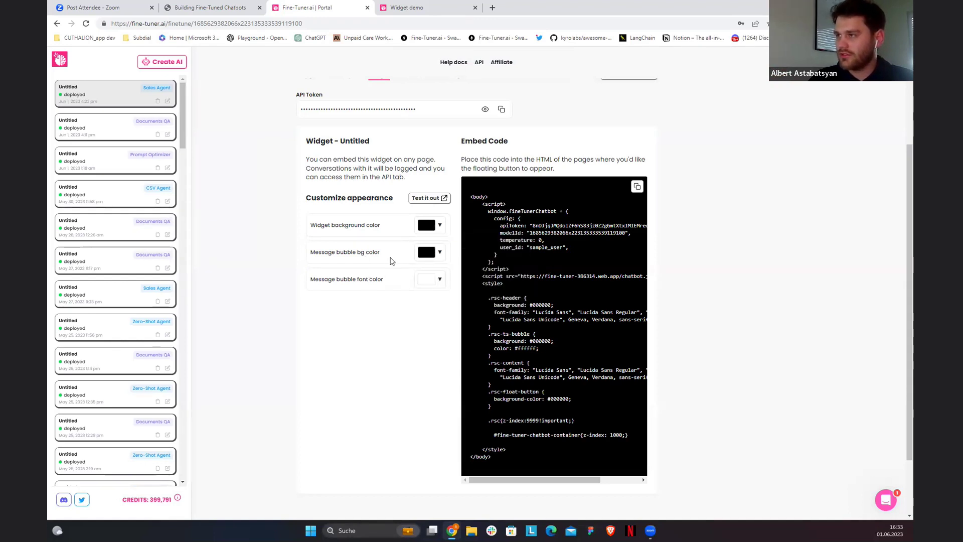
{"action": "scroll", "coordinate": [397, 278], "scroll_direction": "up", "scroll_amount": 3}
{"action": "scroll", "coordinate": [399, 286], "scroll_direction": "down", "scroll_amount": 2}
{"action": "scroll", "coordinate": [399, 286], "scroll_direction": "up", "scroll_amount": 2}
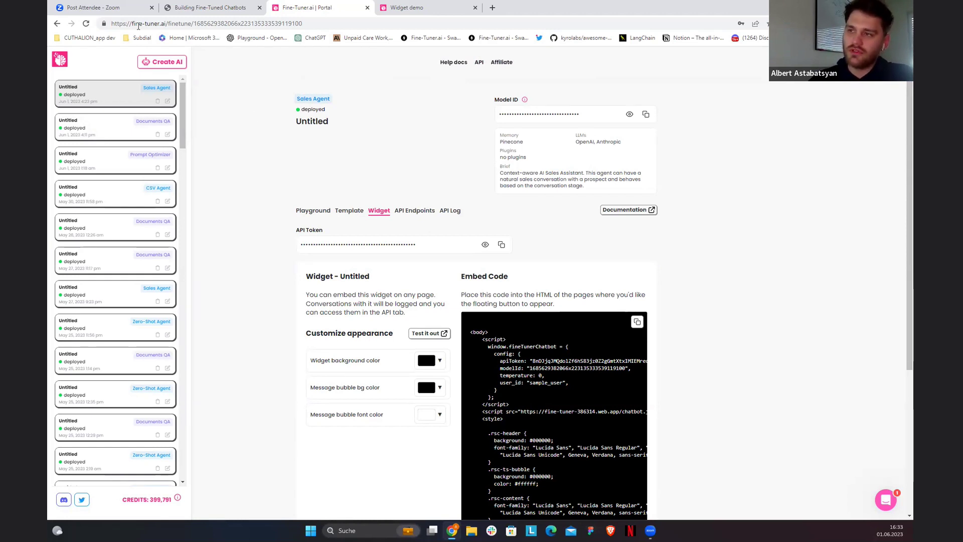
{"action": "scroll", "coordinate": [326, 147], "scroll_direction": "down", "scroll_amount": 3}
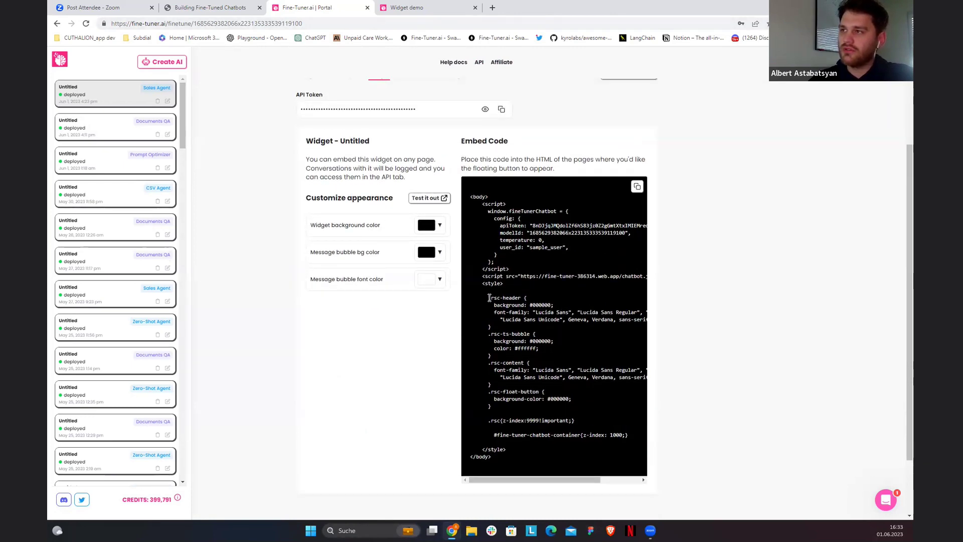
{"action": "scroll", "coordinate": [407, 300], "scroll_direction": "up", "scroll_amount": 3}
- Look over the Sales Agent's API endpoint parameters again, and view its API Log
{"action": "left_click", "coordinate": [419, 210]}
{"action": "scroll", "coordinate": [546, 344], "scroll_direction": "down", "scroll_amount": 5}
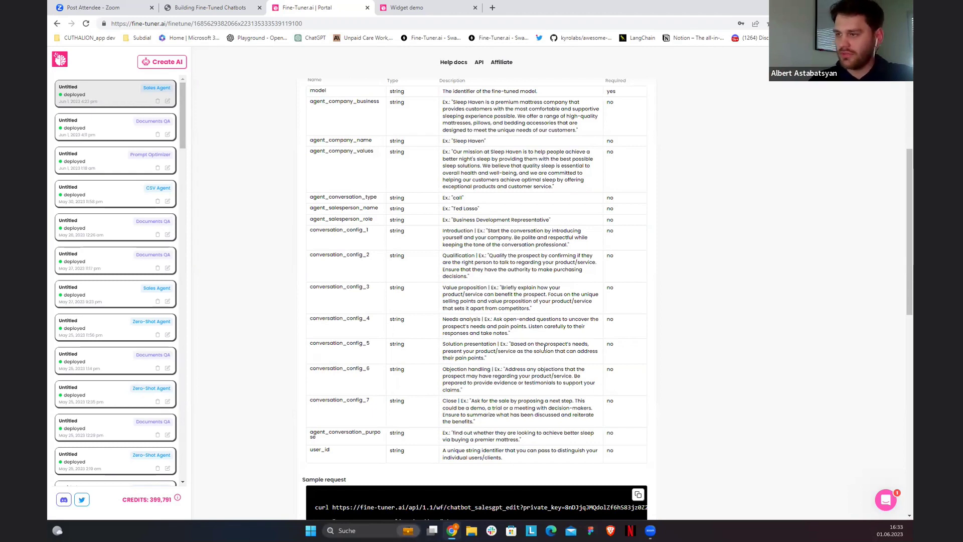
{"action": "scroll", "coordinate": [474, 343], "scroll_direction": "up", "scroll_amount": 5}
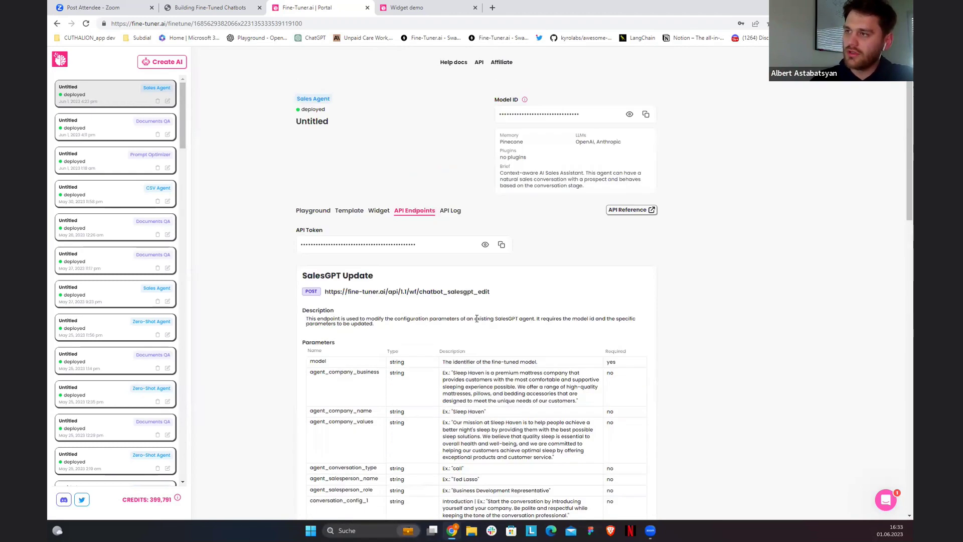
{"action": "left_click", "coordinate": [459, 211]}
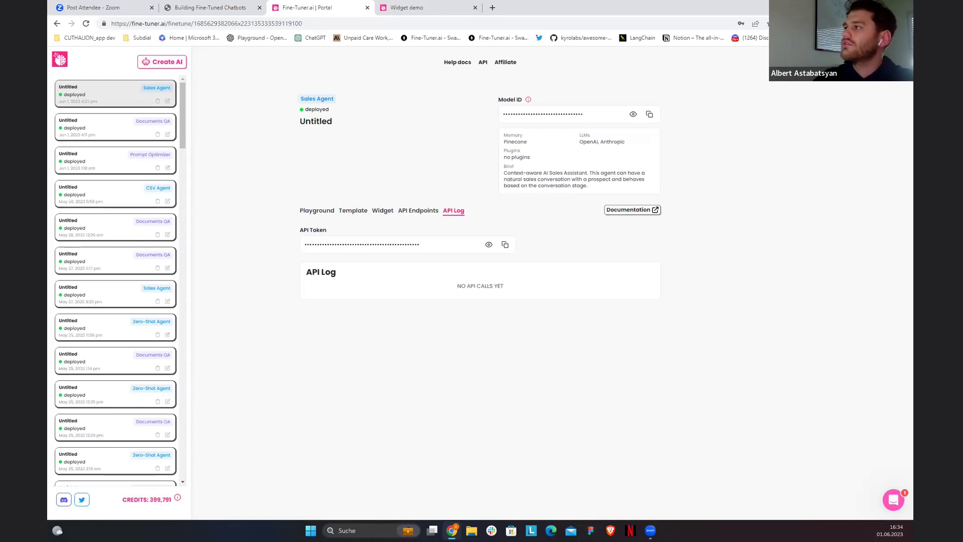
- Open the LangChain documentation at python.langchain.com/en/latest/ in a new browser tab
{"action": "left_click", "coordinate": [492, 7]}
{"action": "type", "text": "pyth"}
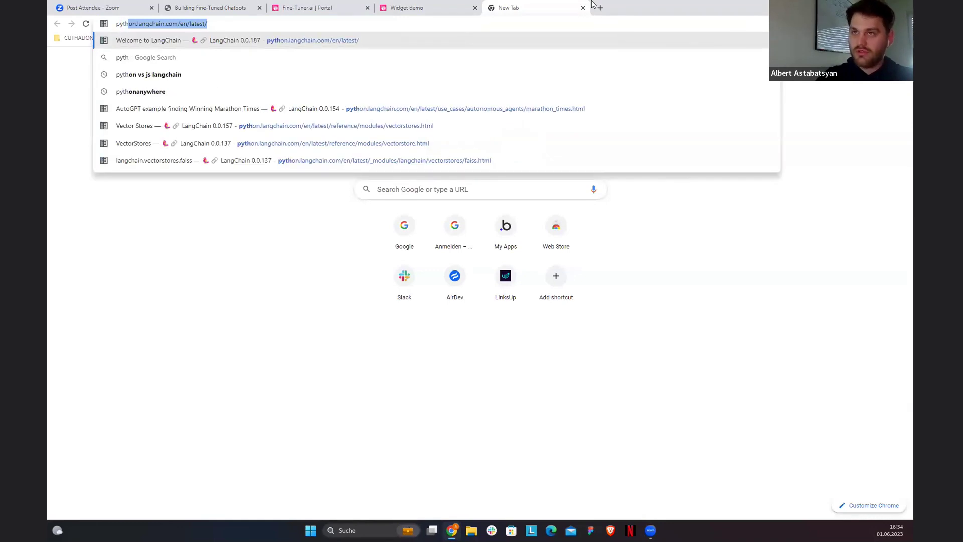
{"action": "key", "text": "Return"}
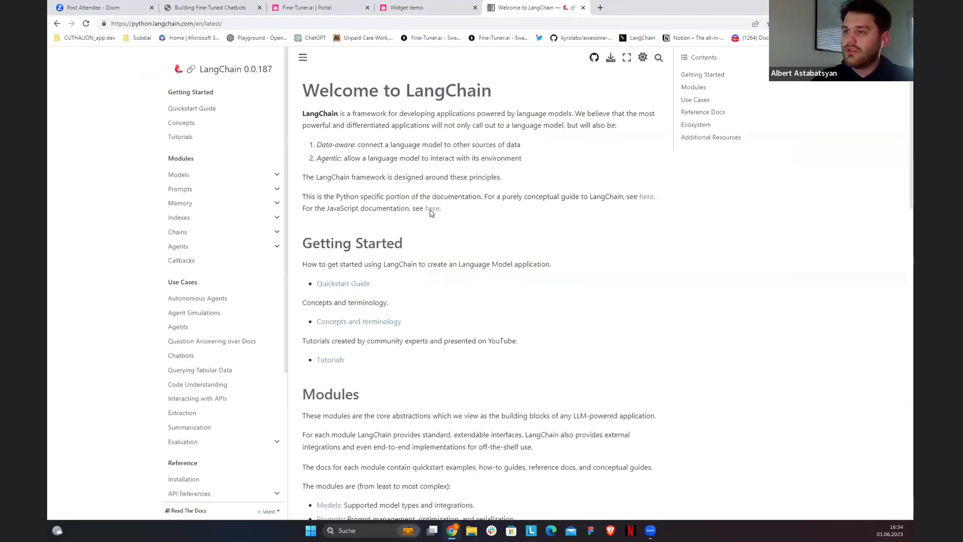
- Browse the LangChain modules from Models to Agents and Agent Executors, and open the "How to create ChatGPT Clone" guide
{"action": "left_click", "coordinate": [209, 175]}
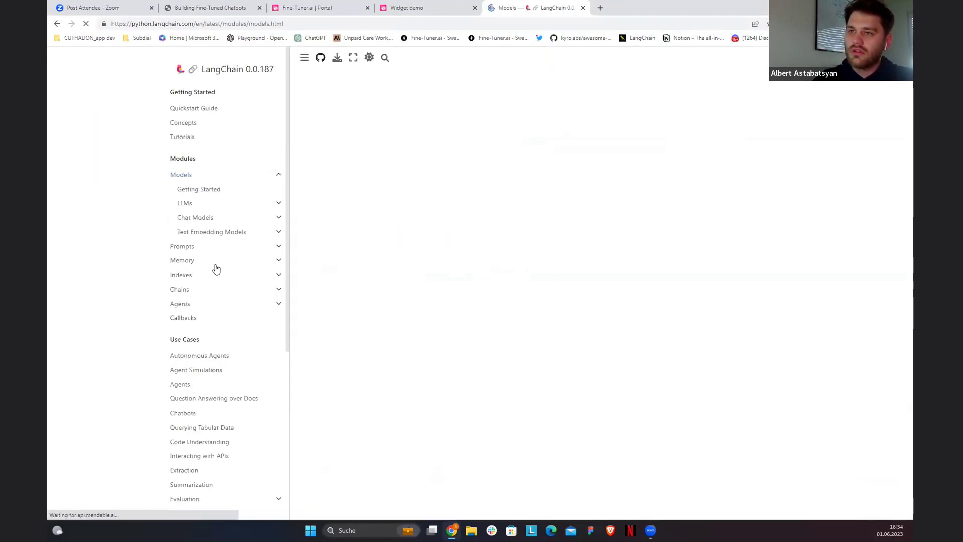
{"action": "left_click", "coordinate": [229, 304]}
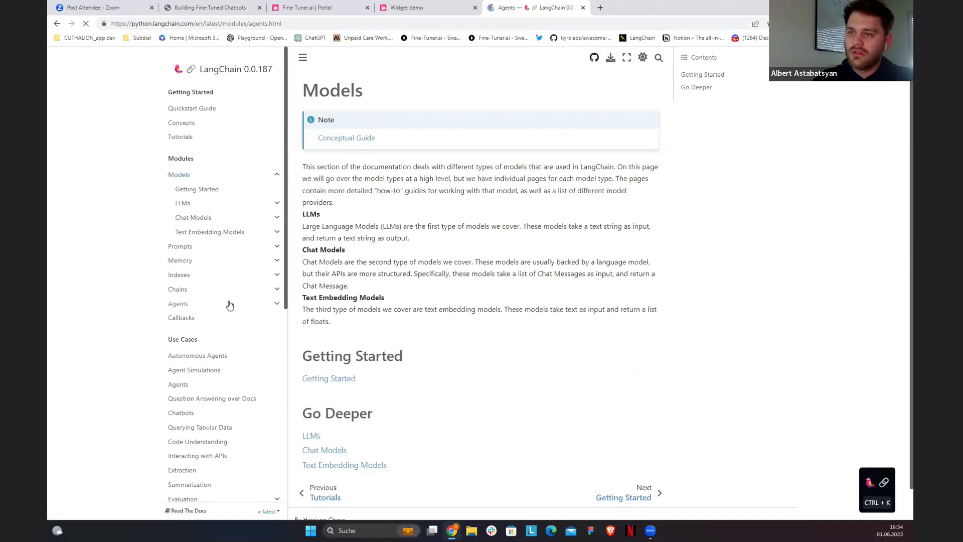
{"action": "left_click", "coordinate": [229, 318]}
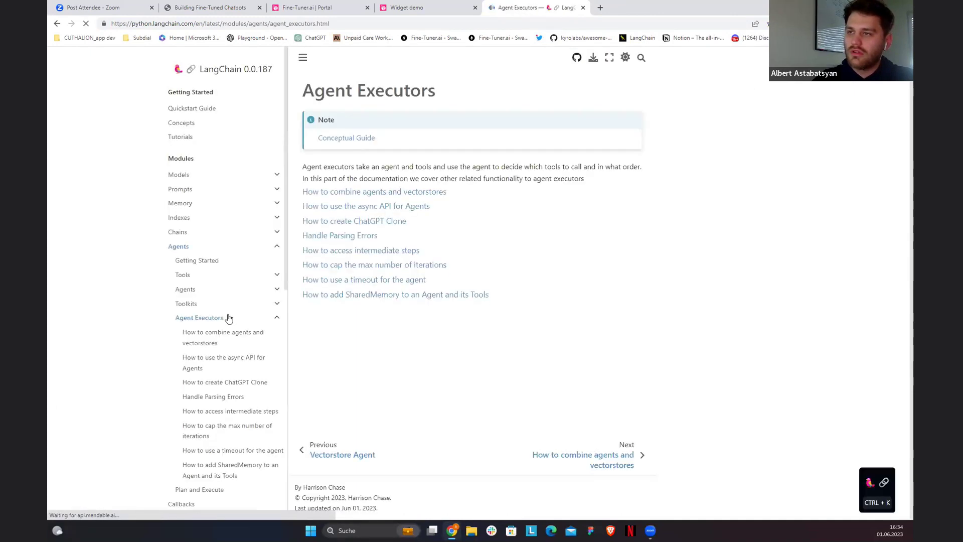
{"action": "left_click", "coordinate": [334, 222]}
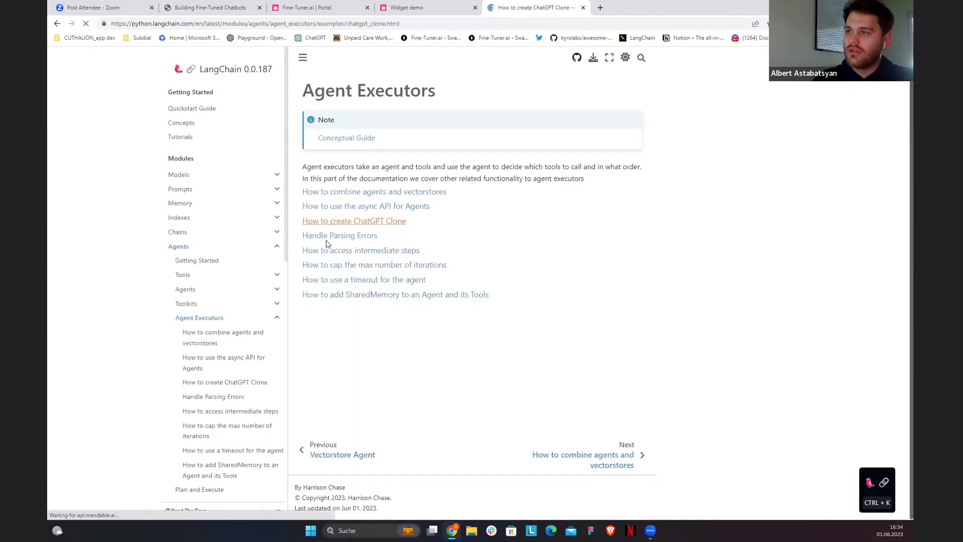
- Look through the prompt template and terminal examples in the ChatGPT Clone guide, ending back at its start
{"action": "scroll", "coordinate": [338, 303], "scroll_direction": "down", "scroll_amount": 20}
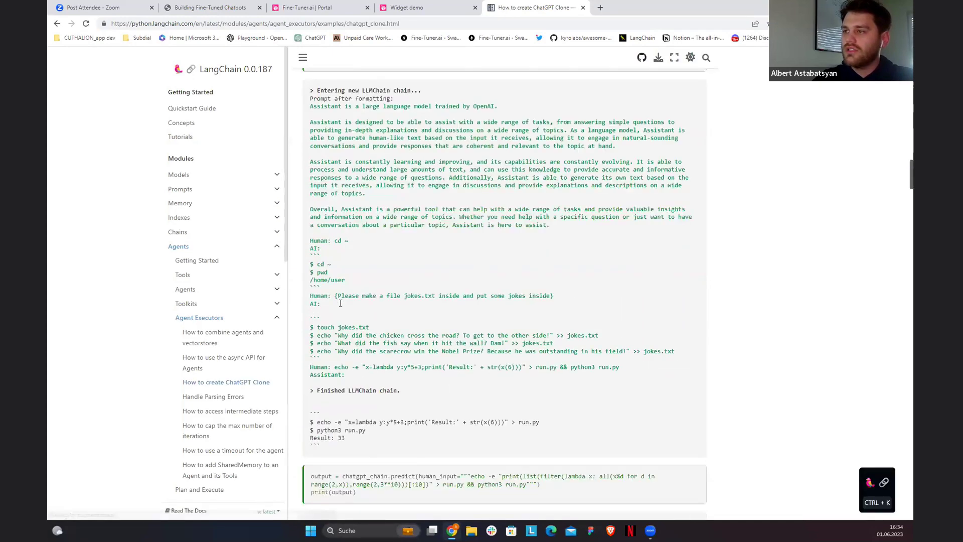
{"action": "scroll", "coordinate": [348, 294], "scroll_direction": "up", "scroll_amount": 10}
{"action": "scroll", "coordinate": [348, 294], "scroll_direction": "up", "scroll_amount": 15}
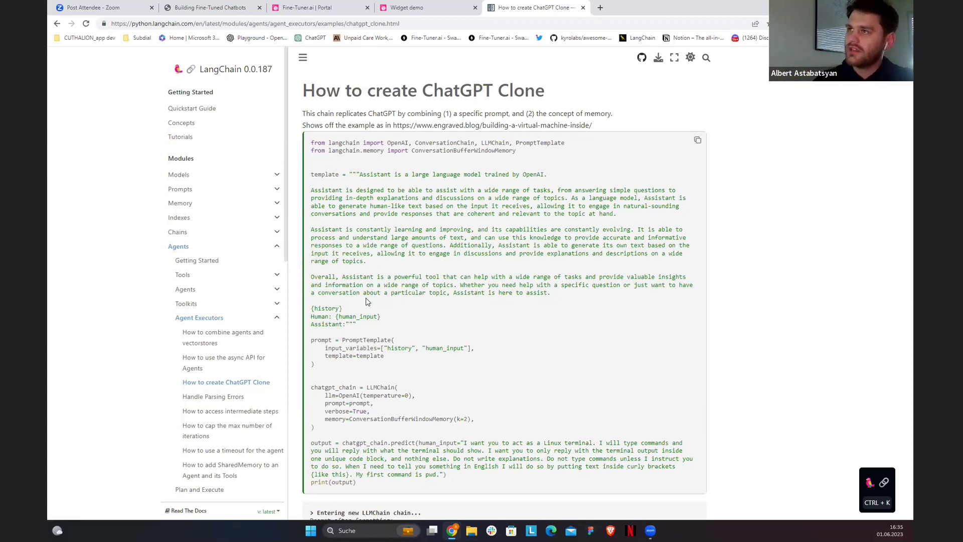
- Go back to the Fine-Tuner.ai portal and view the Sales Agent's playground conversation
{"action": "left_click", "coordinate": [416, 8]}
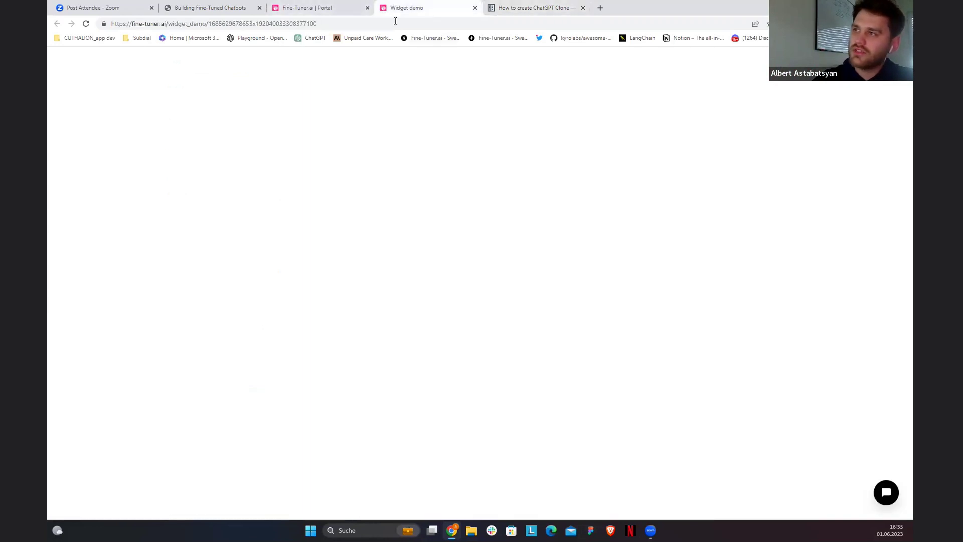
{"action": "left_click", "coordinate": [360, 6]}
{"action": "scroll", "coordinate": [401, 251], "scroll_direction": "down", "scroll_amount": 1}
{"action": "scroll", "coordinate": [465, 258], "scroll_direction": "up", "scroll_amount": 1}
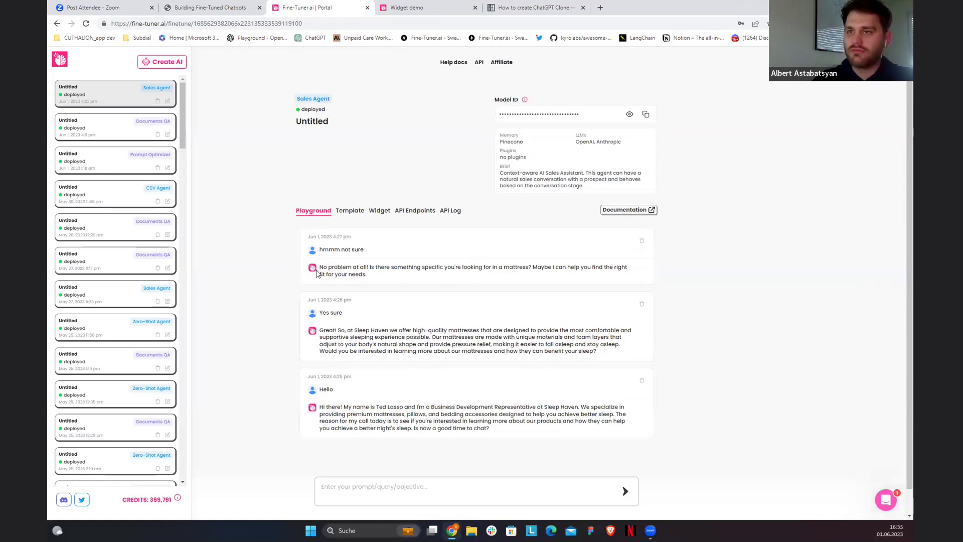
- Switch to the Building Fine-Tuned Chatbots presentation and page from the REST API slide to the Agent Teams slide
{"action": "left_click", "coordinate": [234, 6]}
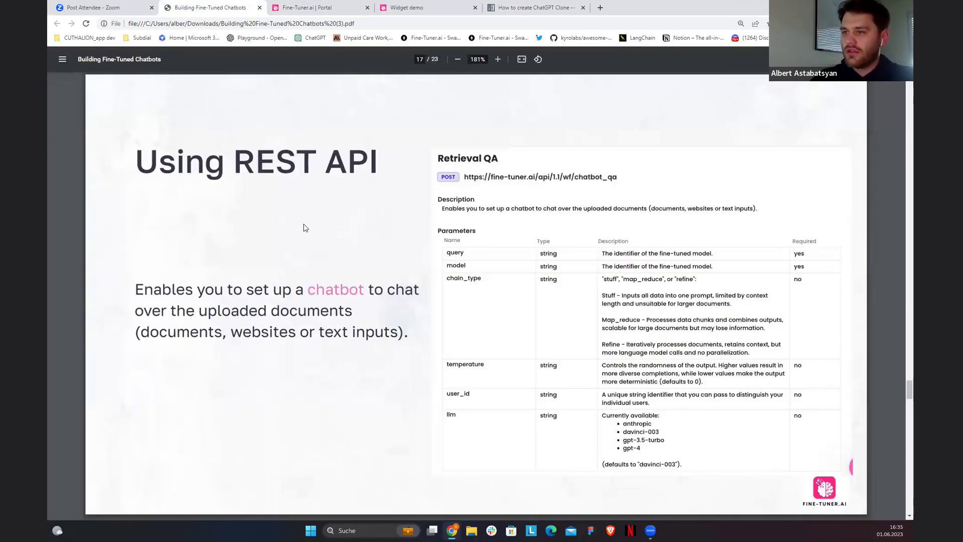
{"action": "key", "text": "Right"}
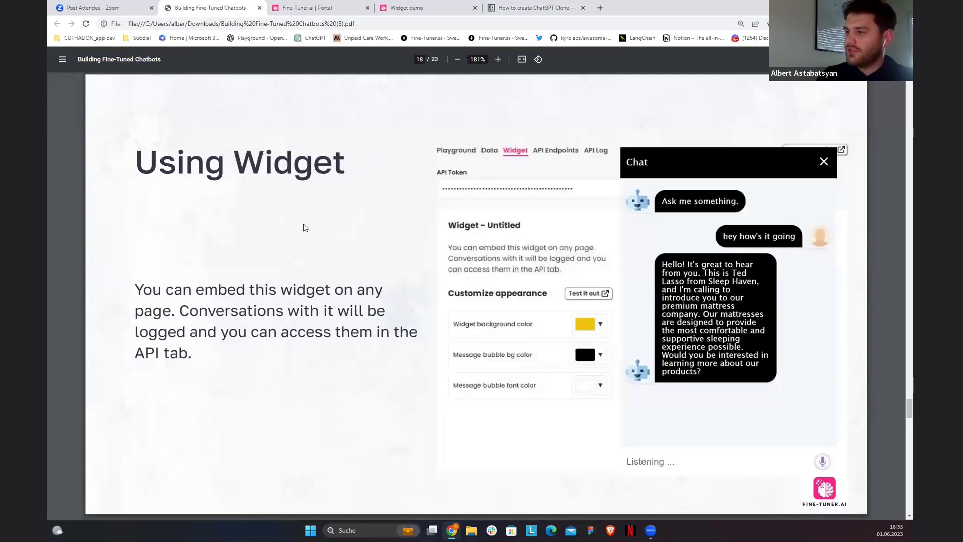
{"action": "key", "text": "Right"}
{"action": "key", "text": "Right"}
{"action": "key", "text": "Right"}
{"action": "key", "text": "Right"}
{"action": "key", "text": "Right"}
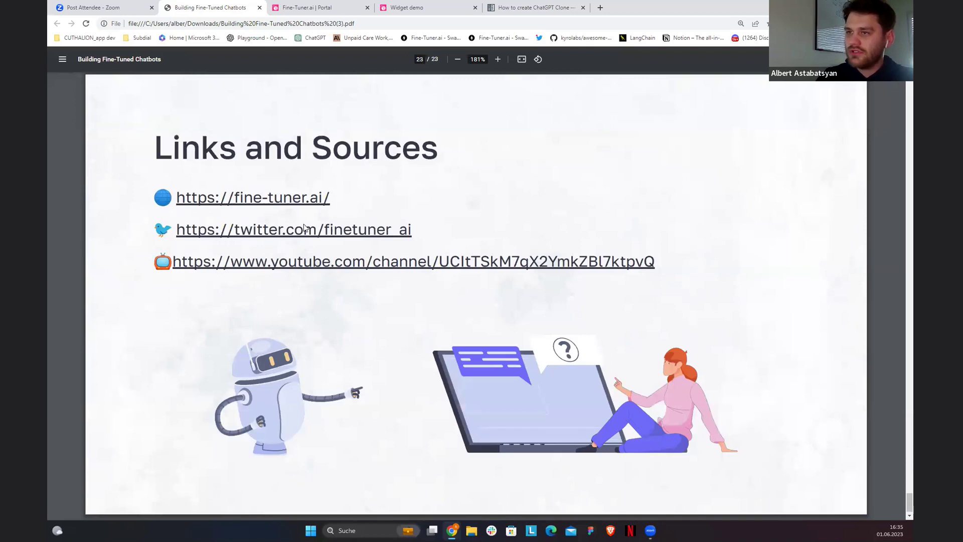
{"action": "key", "text": "Left"}
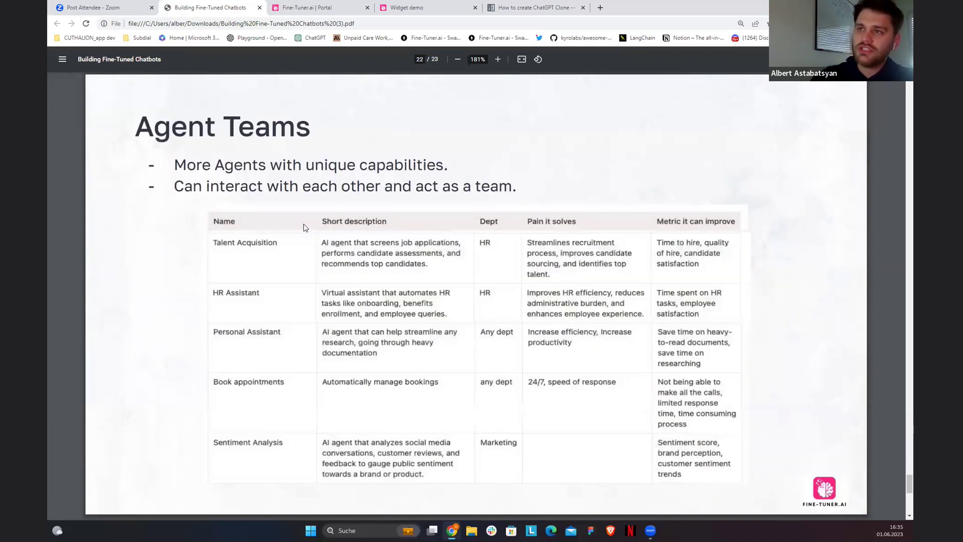
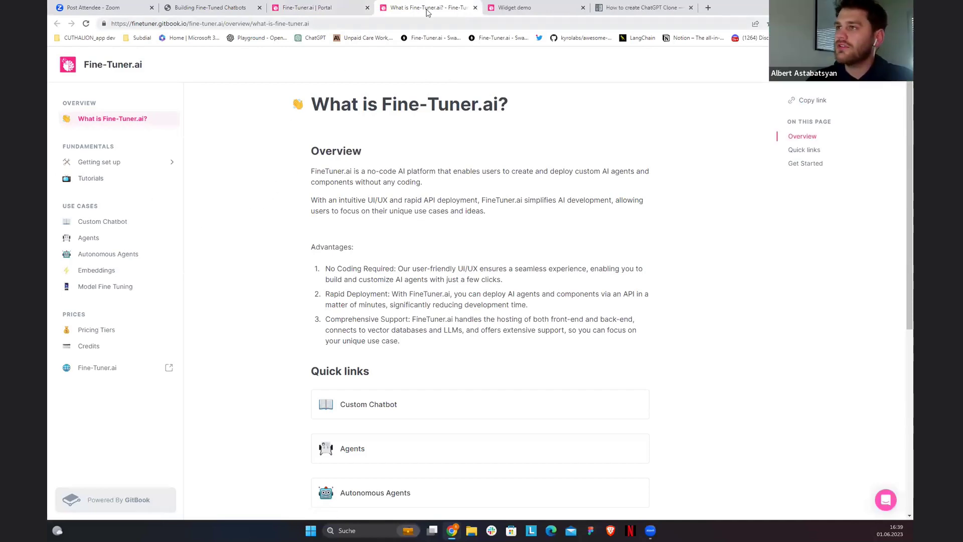
- Check the Fine-Tuner.ai help docs overview, and view the Sales Agent's template and playground in the portal
{"action": "left_click", "coordinate": [331, 7]}
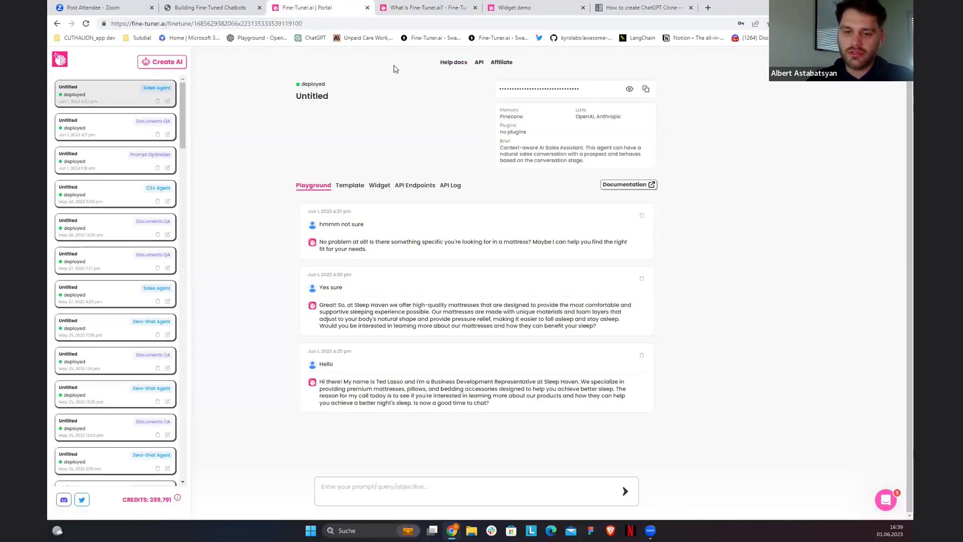
{"action": "left_click", "coordinate": [436, 7]}
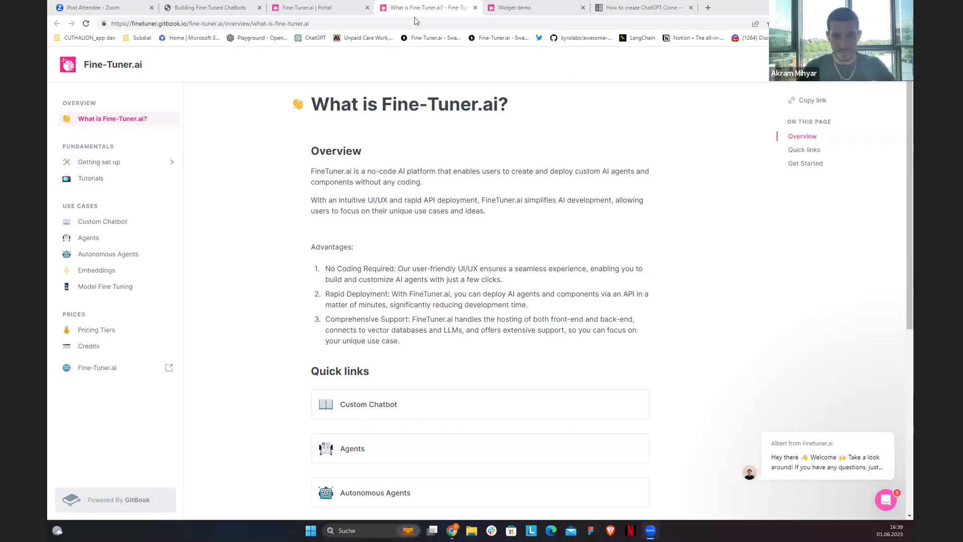
{"action": "left_click", "coordinate": [306, 8]}
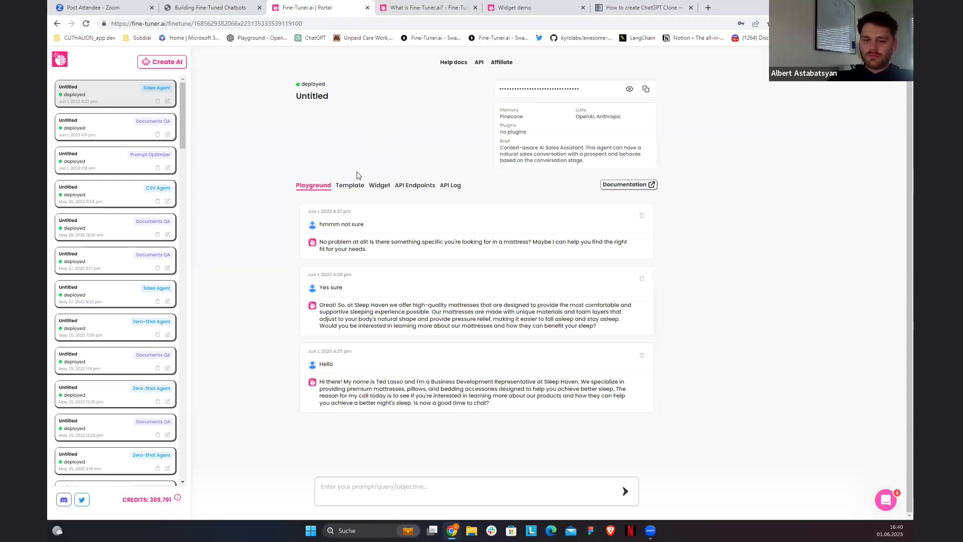
{"action": "left_click", "coordinate": [350, 185]}
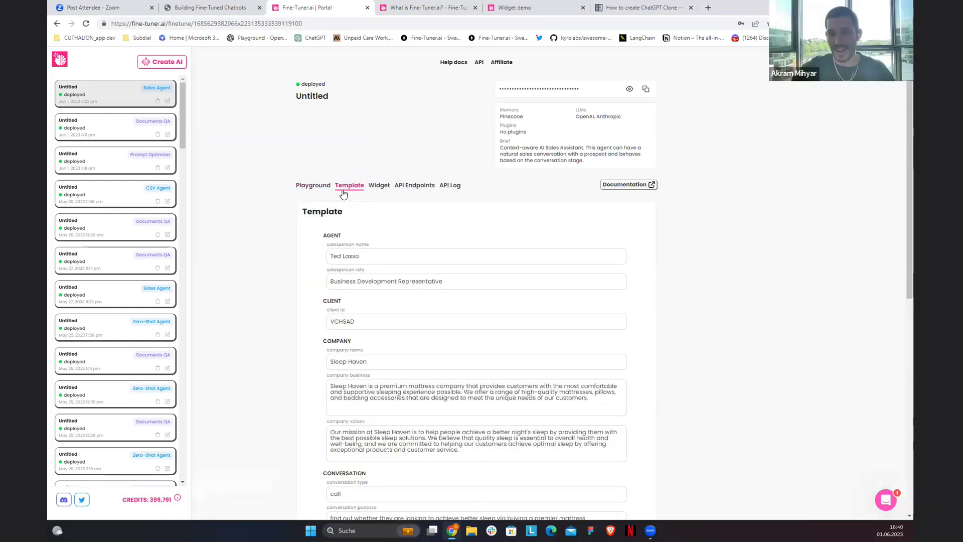
{"action": "left_click", "coordinate": [324, 188]}
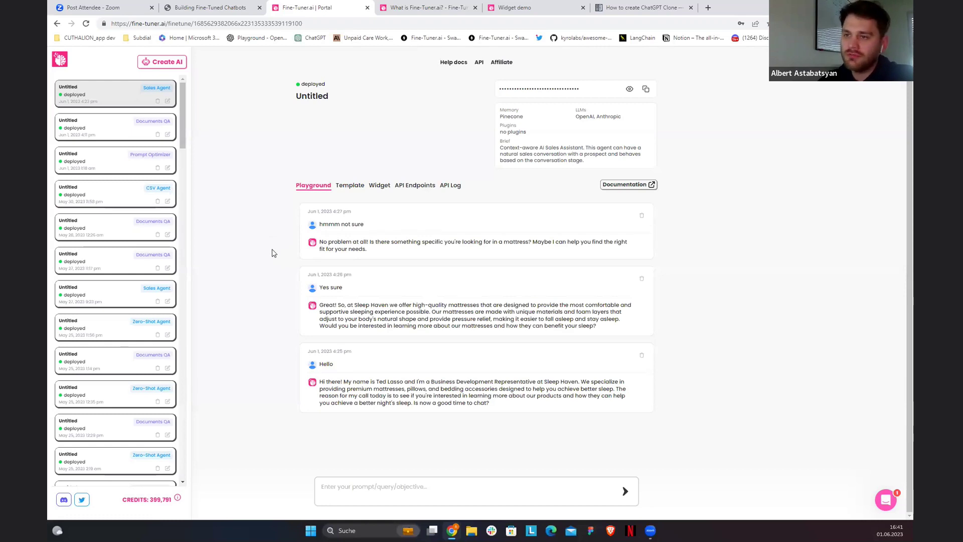
- View the plugins offered for the Zero-Shot Agent, including Google Search, and return to the Sales Agent
{"action": "left_click", "coordinate": [133, 332]}
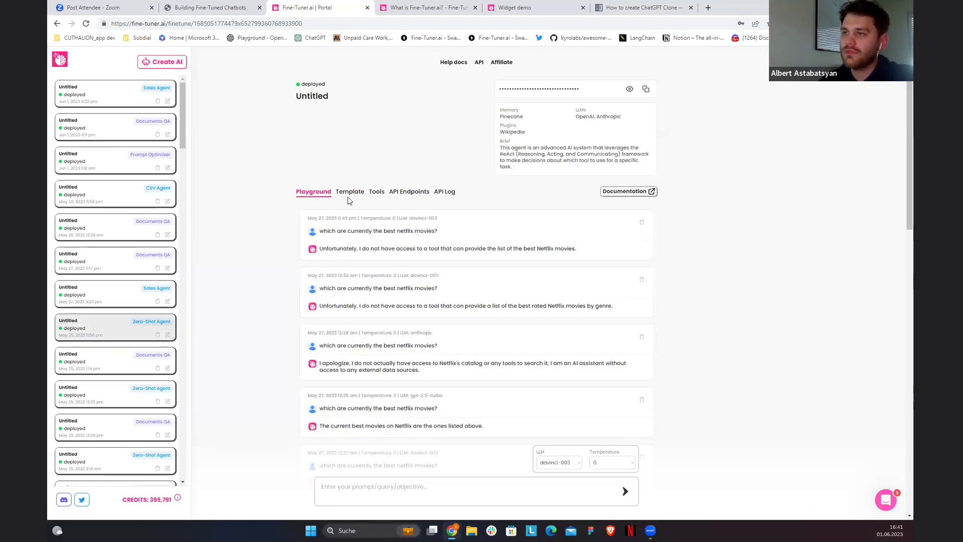
{"action": "left_click", "coordinate": [377, 194]}
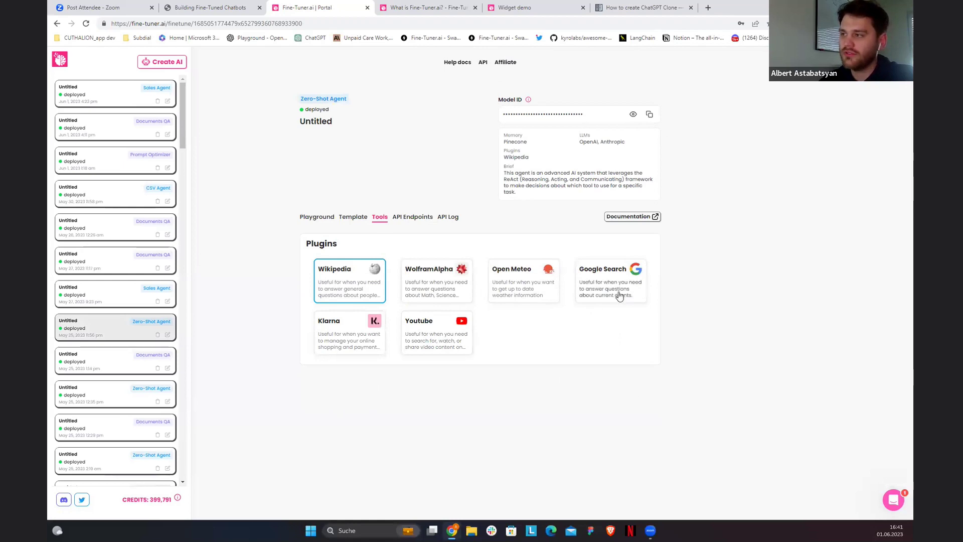
{"action": "left_click", "coordinate": [602, 297]}
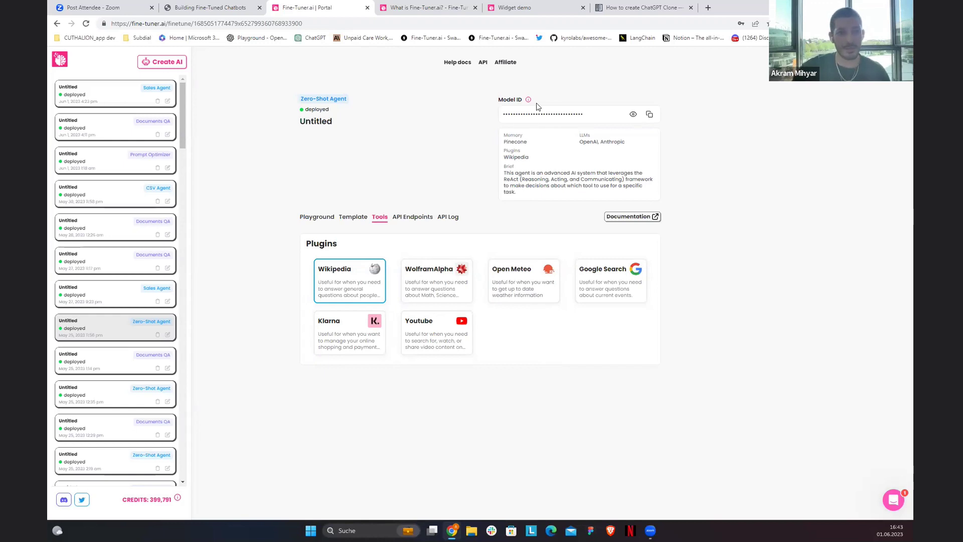
{"action": "left_click", "coordinate": [136, 96]}
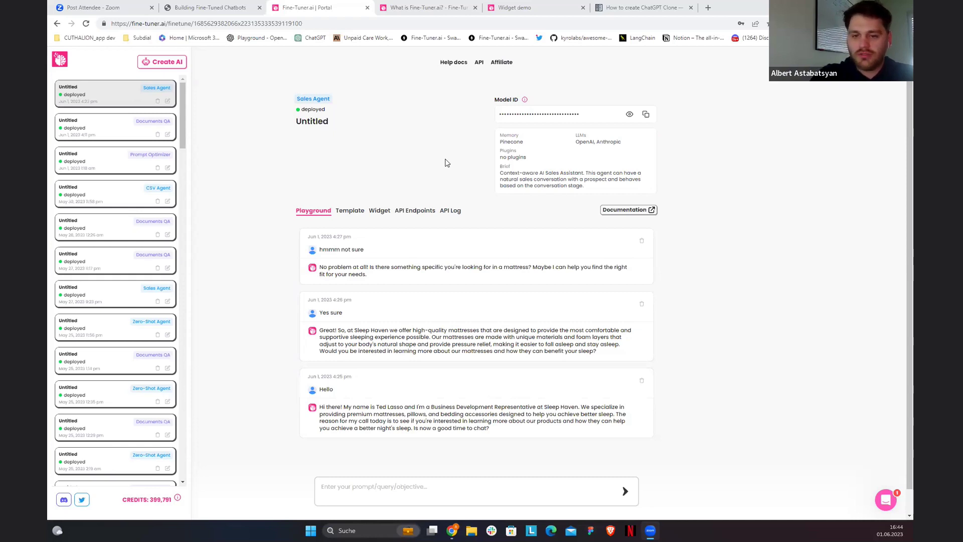
- Open the Pinecone website in a new browser tab and review its features, including the security section
{"action": "left_click", "coordinate": [708, 7]}
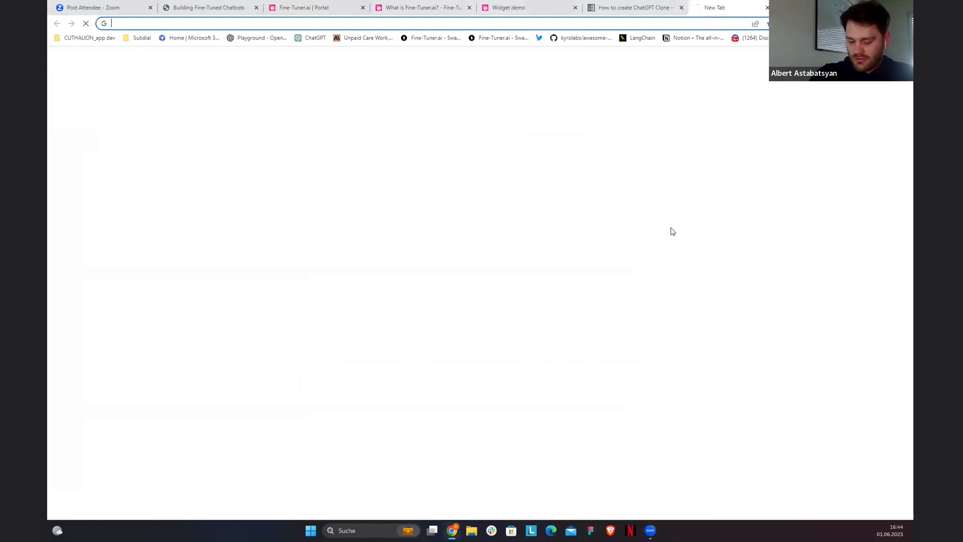
{"action": "type", "text": "pinecone"}
{"action": "key", "text": "Return"}
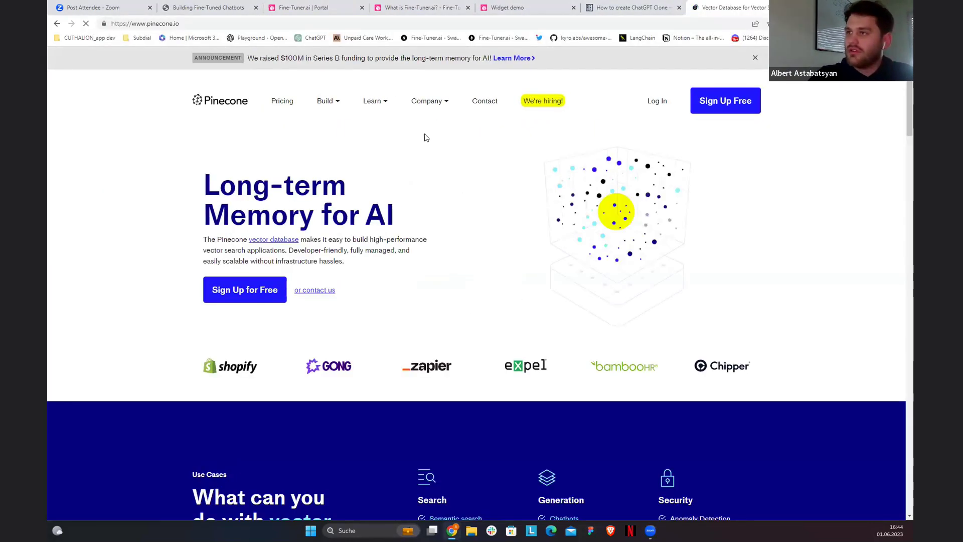
{"action": "scroll", "coordinate": [420, 236], "scroll_direction": "down", "scroll_amount": 20}
{"action": "scroll", "coordinate": [419, 236], "scroll_direction": "up", "scroll_amount": 5}
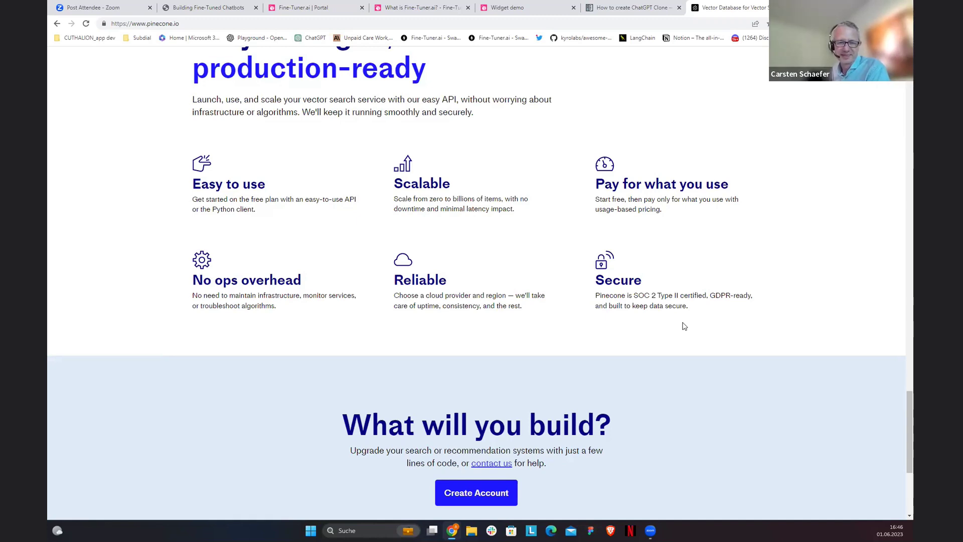
- Return to the Fine-Tuner.ai portal and open the older stack3_bot fine-tuning model from January 21, 2023
{"action": "left_click", "coordinate": [446, 5]}
{"action": "left_click", "coordinate": [350, 6]}
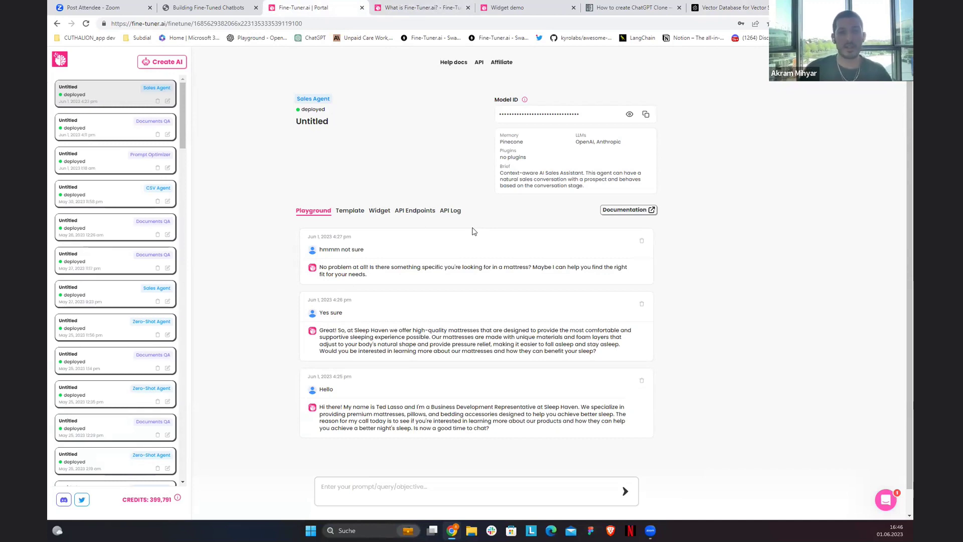
{"action": "scroll", "coordinate": [121, 351], "scroll_direction": "down", "scroll_amount": 15}
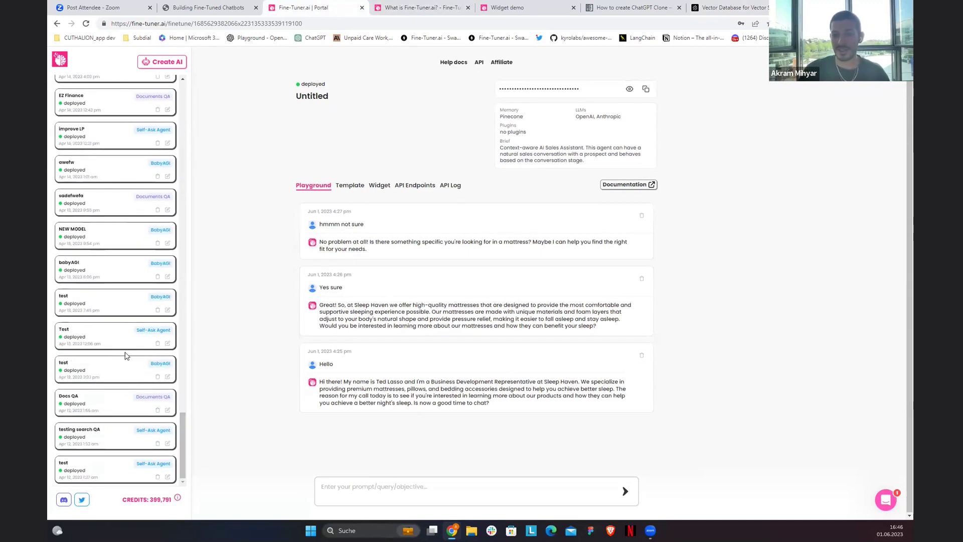
{"action": "scroll", "coordinate": [246, 324], "scroll_direction": "up", "scroll_amount": 1}
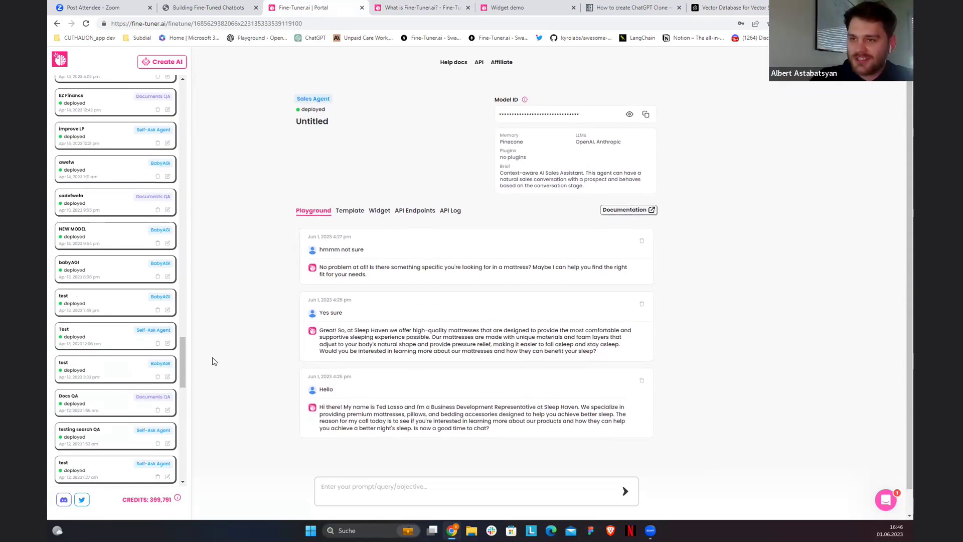
{"action": "scroll", "coordinate": [132, 404], "scroll_direction": "down", "scroll_amount": 10}
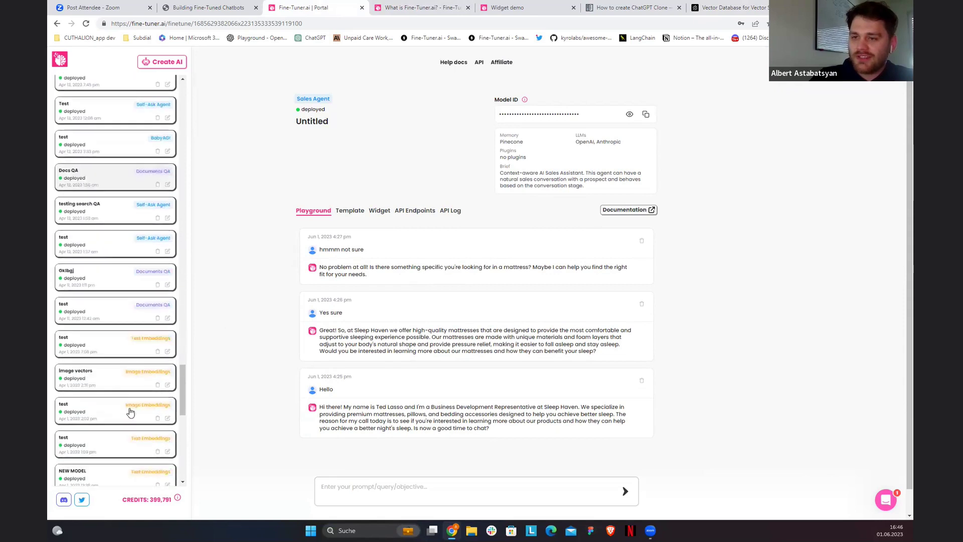
{"action": "left_click", "coordinate": [125, 365]}
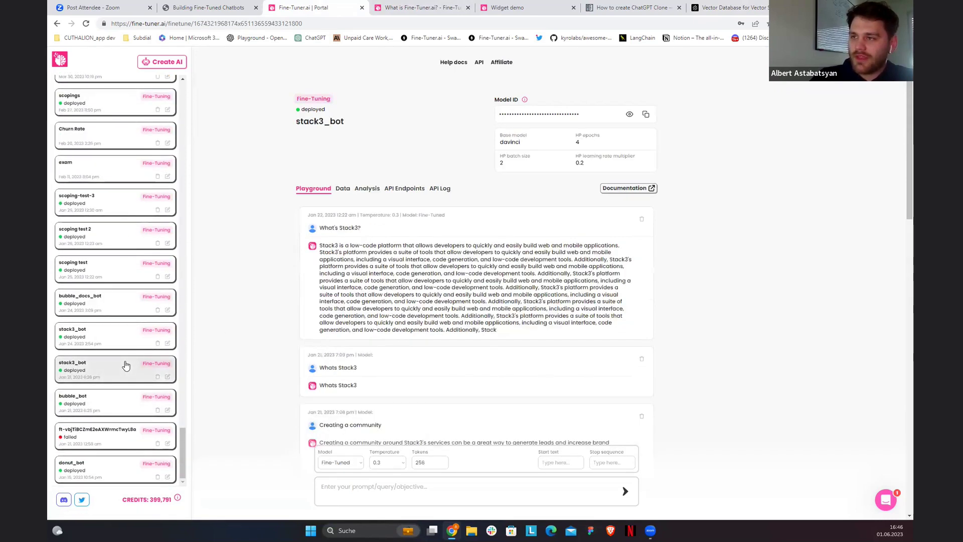
- View the stack3_bot model's training data and analysis, and open the analysis of the bubble_docs_bot model
{"action": "left_click", "coordinate": [343, 195]}
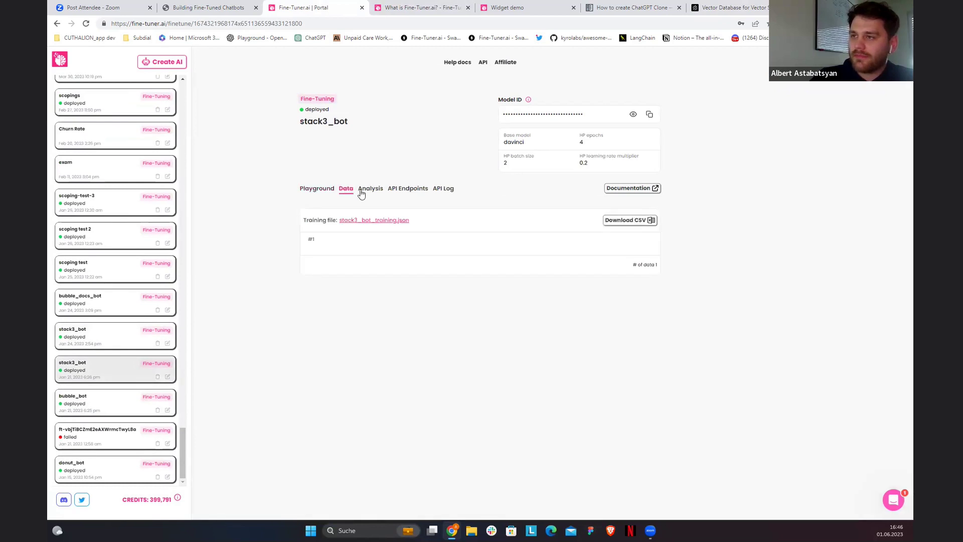
{"action": "left_click", "coordinate": [361, 194]}
{"action": "left_click", "coordinate": [121, 301]}
{"action": "left_click", "coordinate": [365, 196]}
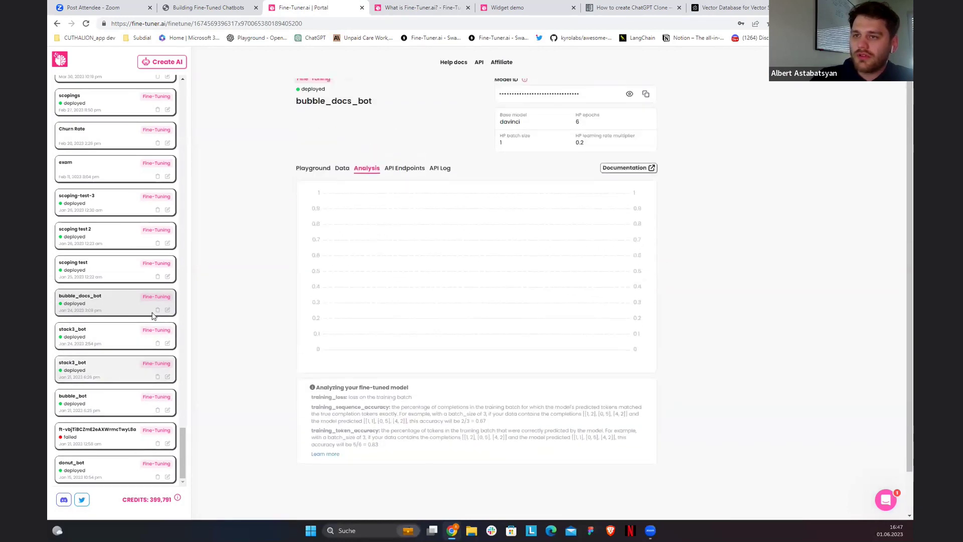
- Open the scopings fine-tuning model and examine its training loss and sequence accuracy chart
{"action": "scroll", "coordinate": [135, 371], "scroll_direction": "up", "scroll_amount": 5}
{"action": "left_click", "coordinate": [124, 357]}
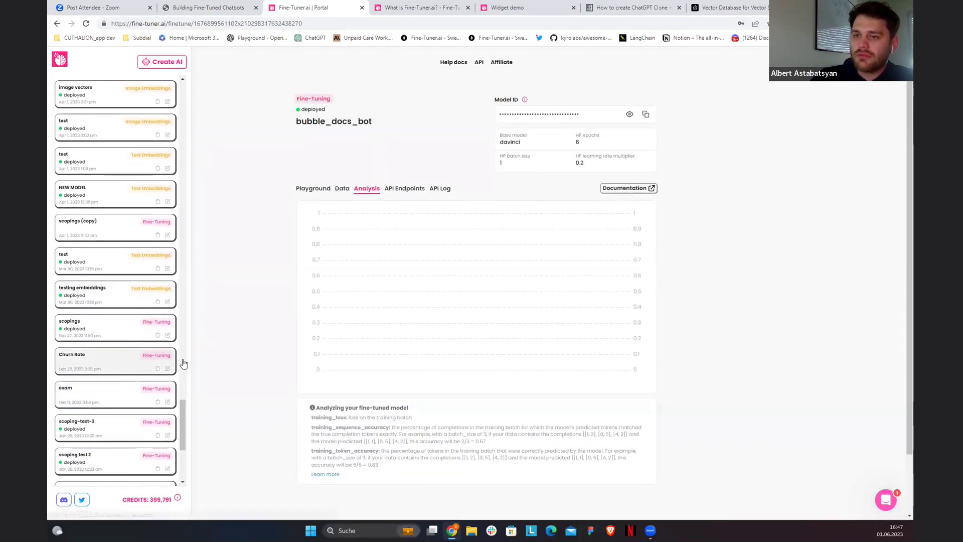
{"action": "left_click", "coordinate": [97, 329]}
{"action": "left_click", "coordinate": [363, 190]}
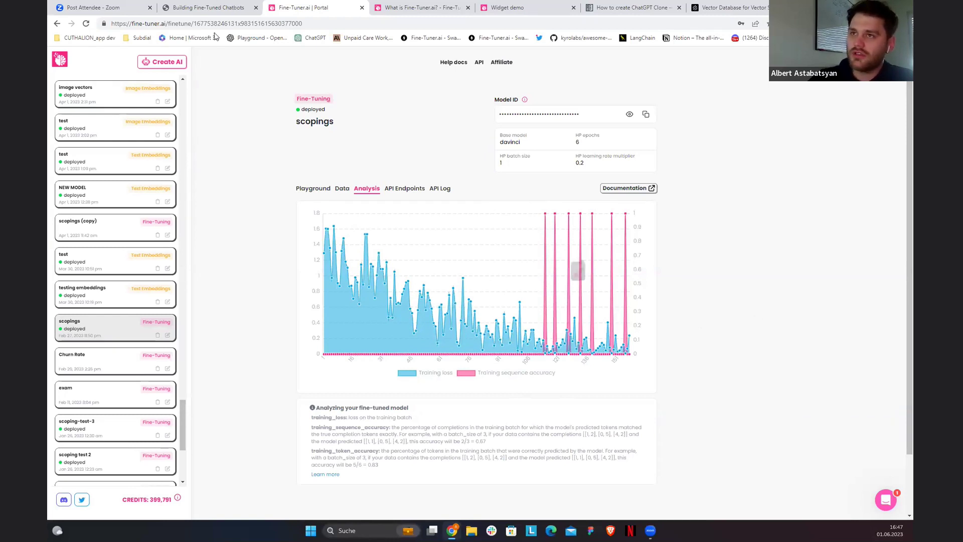
- View the Fine Tuning use case among the options for creating a new AI, and return to the Sales Agent
{"action": "left_click", "coordinate": [175, 60]}
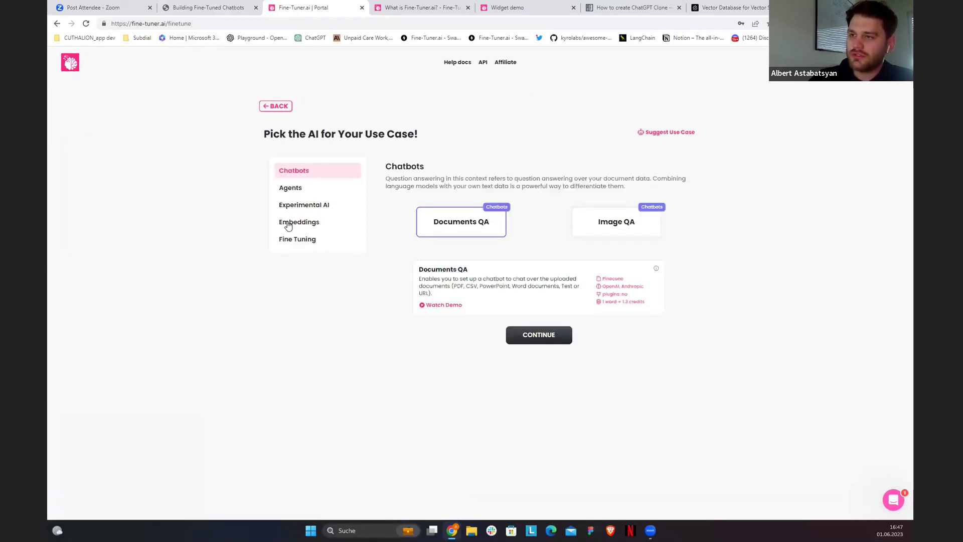
{"action": "left_click", "coordinate": [297, 239]}
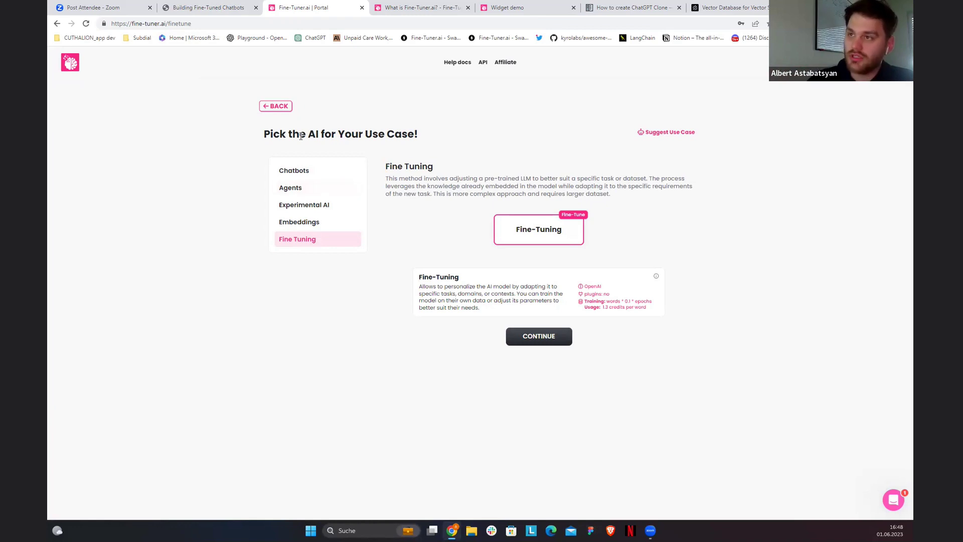
{"action": "left_click", "coordinate": [307, 172]}
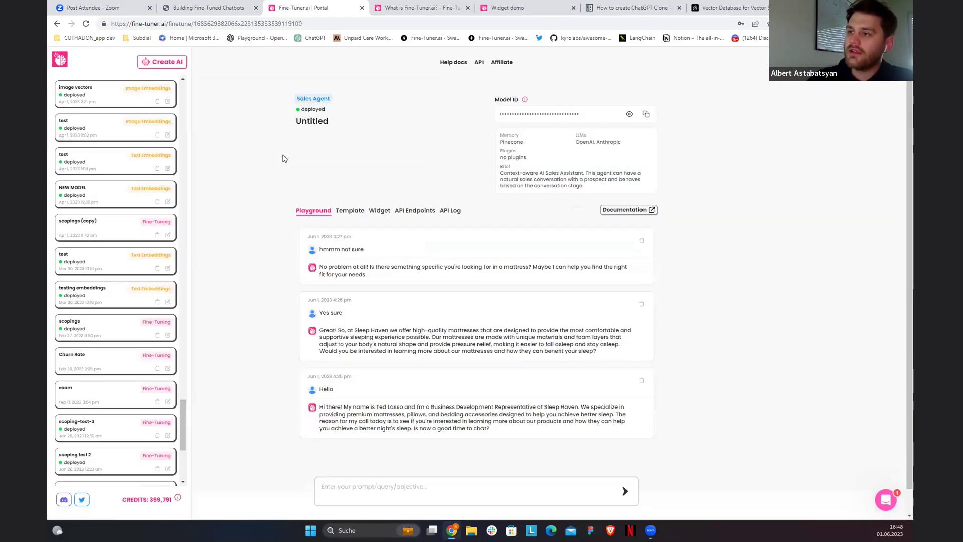
- Open the scoping test fine-tuning model, and open the training analysis of the scopings model from February 27, 2023
{"action": "scroll", "coordinate": [152, 308], "scroll_direction": "down", "scroll_amount": 5}
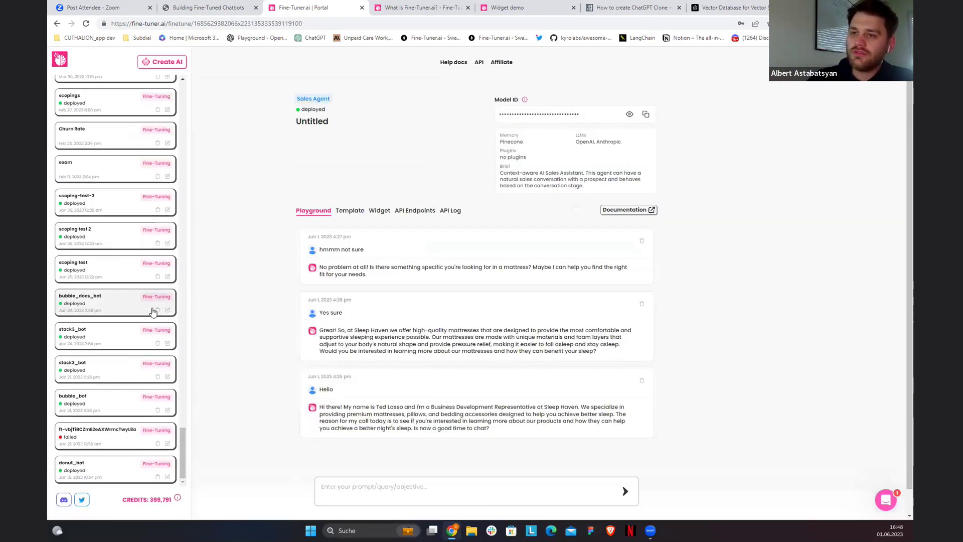
{"action": "left_click", "coordinate": [135, 266]}
{"action": "scroll", "coordinate": [133, 265], "scroll_direction": "up", "scroll_amount": 2}
{"action": "scroll", "coordinate": [130, 260], "scroll_direction": "up", "scroll_amount": 1}
{"action": "left_click", "coordinate": [122, 235]}
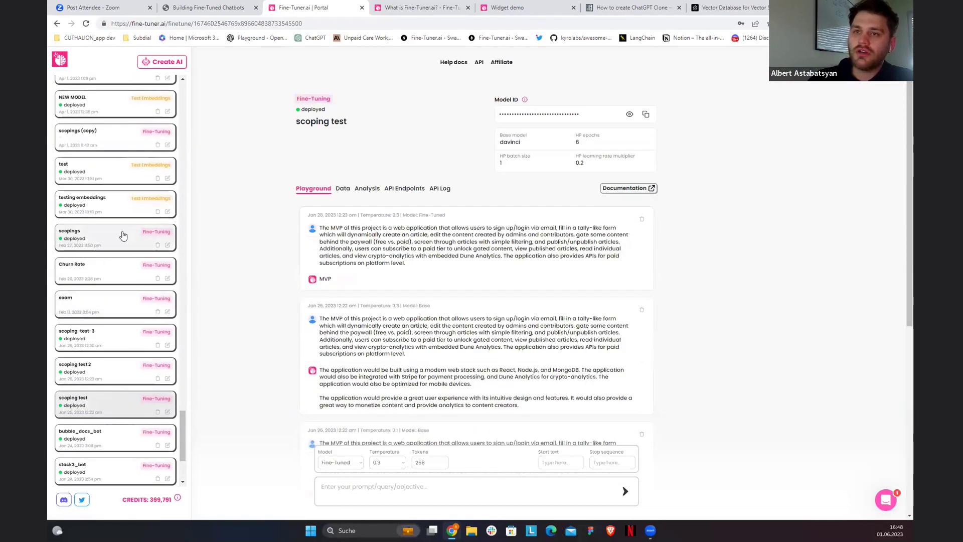
{"action": "left_click", "coordinate": [342, 193]}
{"action": "left_click", "coordinate": [365, 193]}
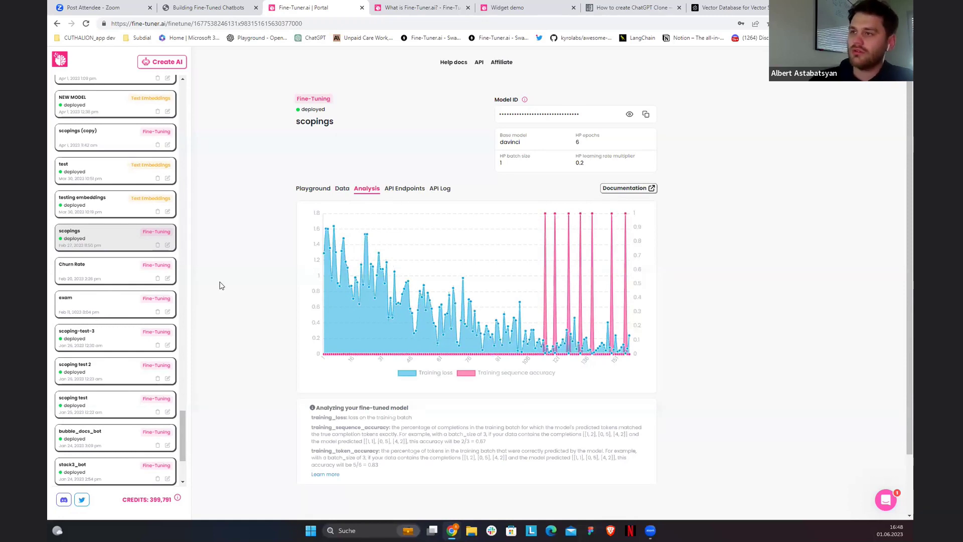
- View the entries in the scopings model's training data and return to its training analysis
{"action": "left_click", "coordinate": [343, 190]}
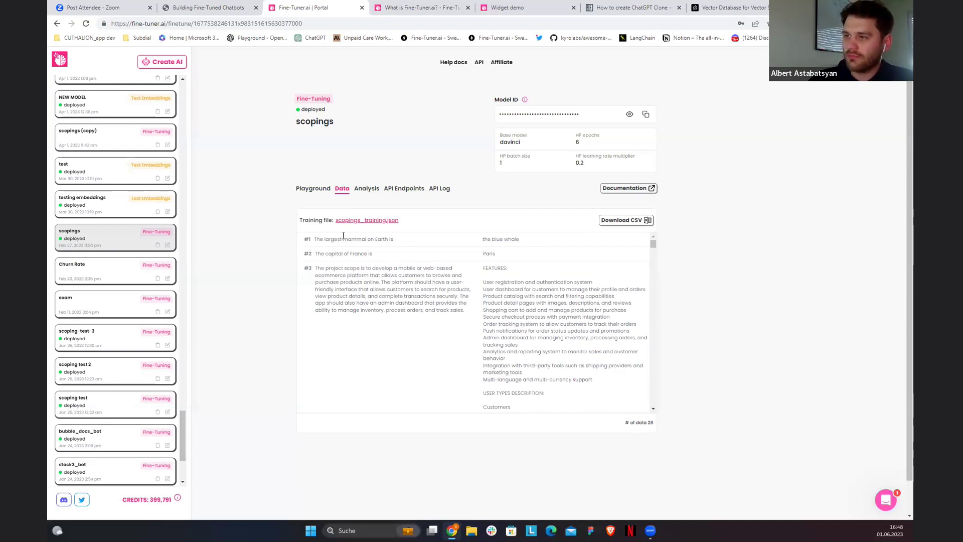
{"action": "scroll", "coordinate": [427, 301], "scroll_direction": "down", "scroll_amount": 4}
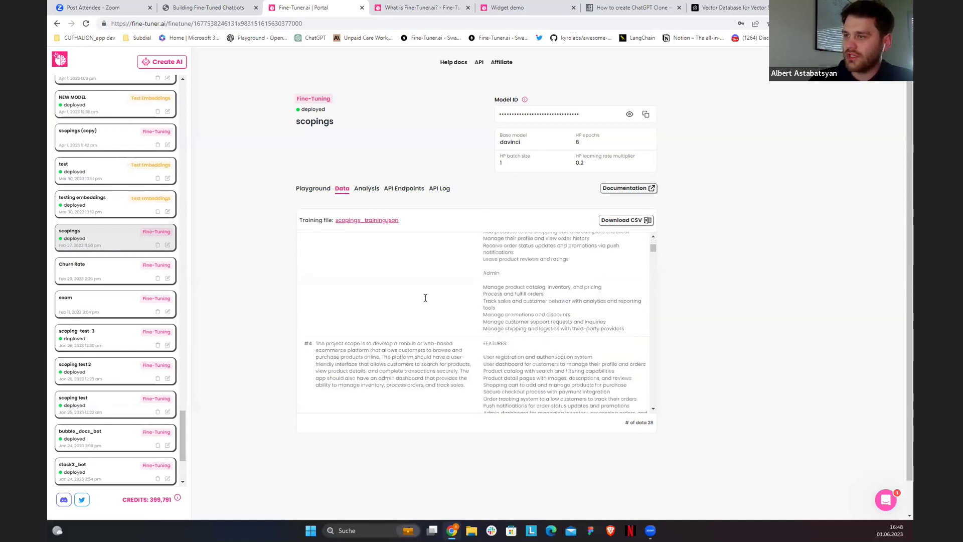
{"action": "left_click", "coordinate": [367, 189]}
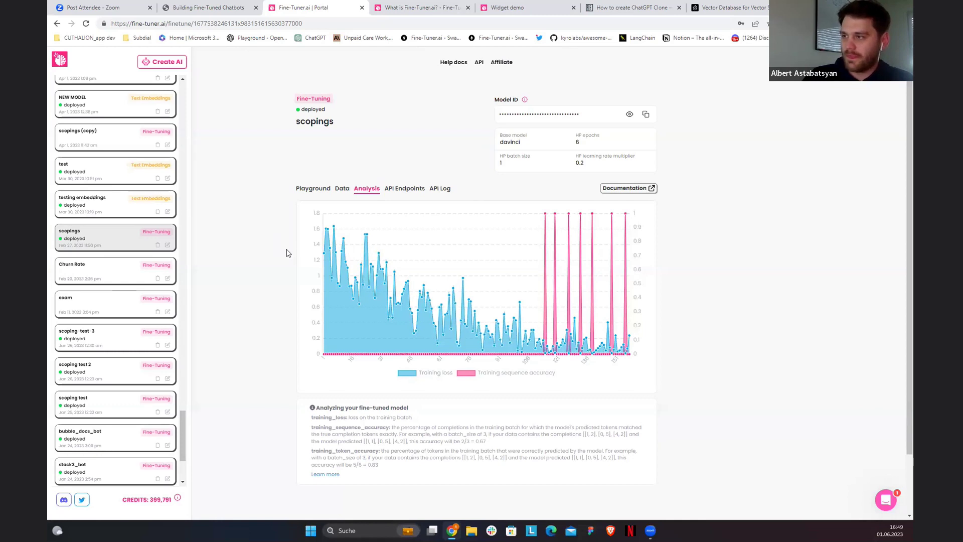
- Open the deployed Documents QA chatbot created on June 1, 2023
{"action": "scroll", "coordinate": [156, 266], "scroll_direction": "up", "scroll_amount": 5}
{"action": "scroll", "coordinate": [159, 271], "scroll_direction": "up", "scroll_amount": 15}
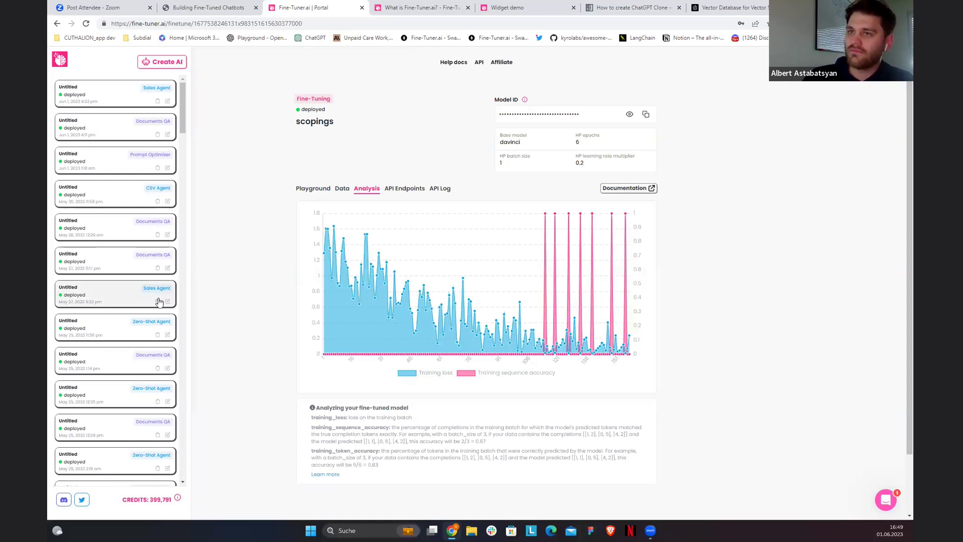
{"action": "left_click", "coordinate": [129, 135]}
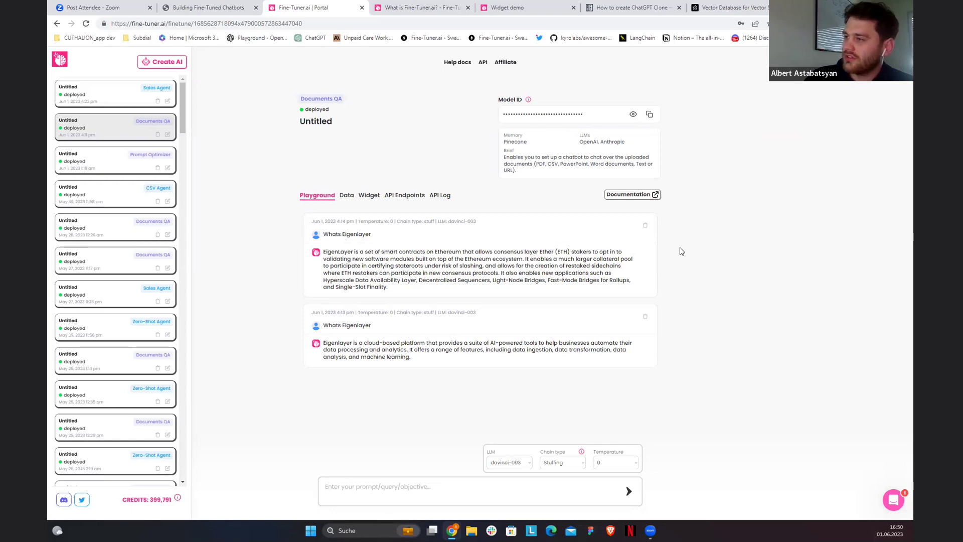
- Compare the Free, Hobby, Pro and Dedicated subscription plans in the account settings, and return to the Documents QA chatbot
{"action": "left_click", "coordinate": [699, 64]}
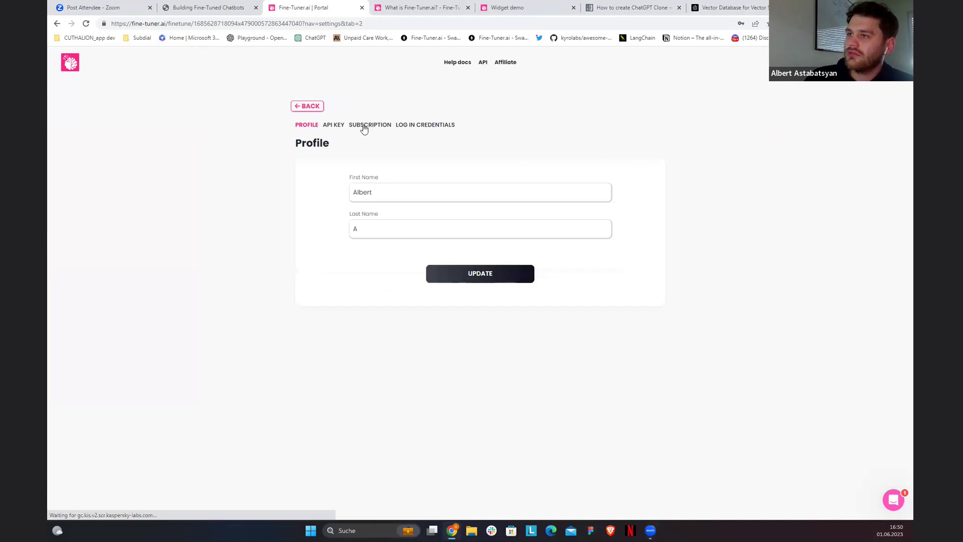
{"action": "left_click", "coordinate": [365, 125]}
{"action": "scroll", "coordinate": [438, 189], "scroll_direction": "down", "scroll_amount": 3}
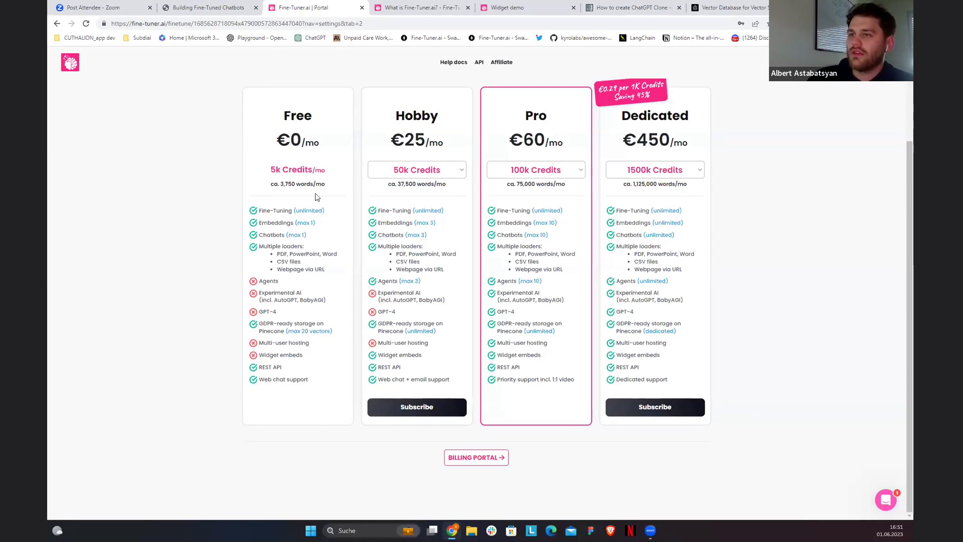
{"action": "left_click_drag", "start_coordinate": [357, 189], "coordinate": [358, 199]}
{"action": "left_click", "coordinate": [358, 198]}
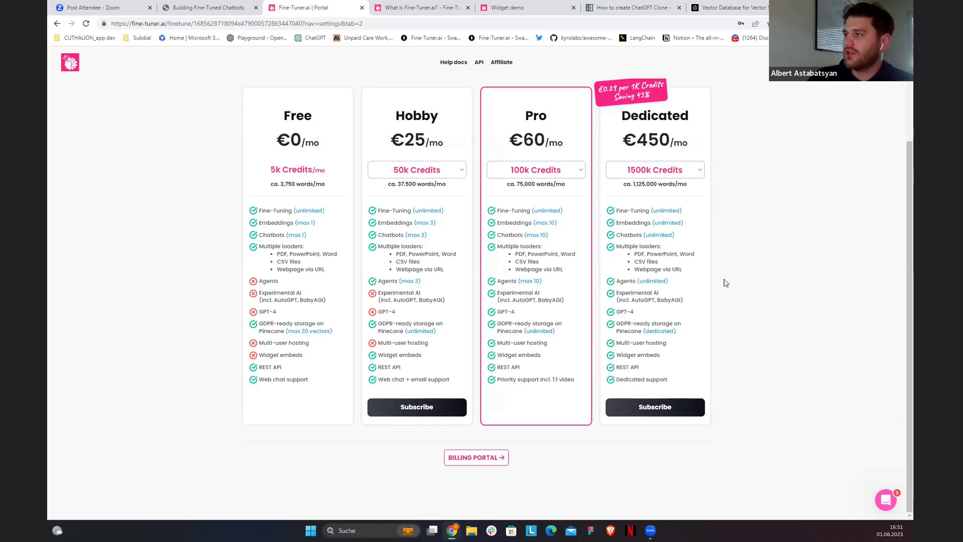
{"action": "scroll", "coordinate": [758, 226], "scroll_direction": "up", "scroll_amount": 1}
{"action": "scroll", "coordinate": [758, 226], "scroll_direction": "down", "scroll_amount": 1}
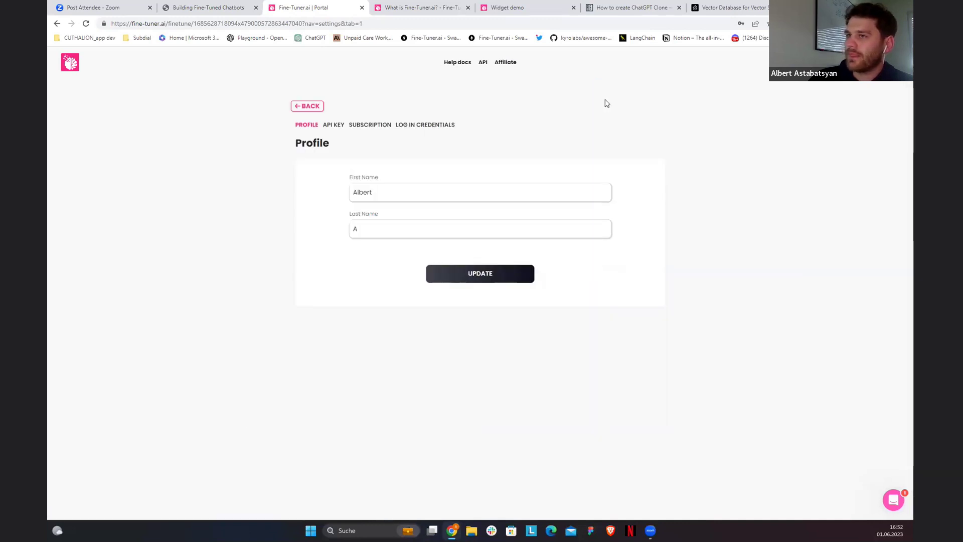
{"action": "left_click", "coordinate": [307, 108]}
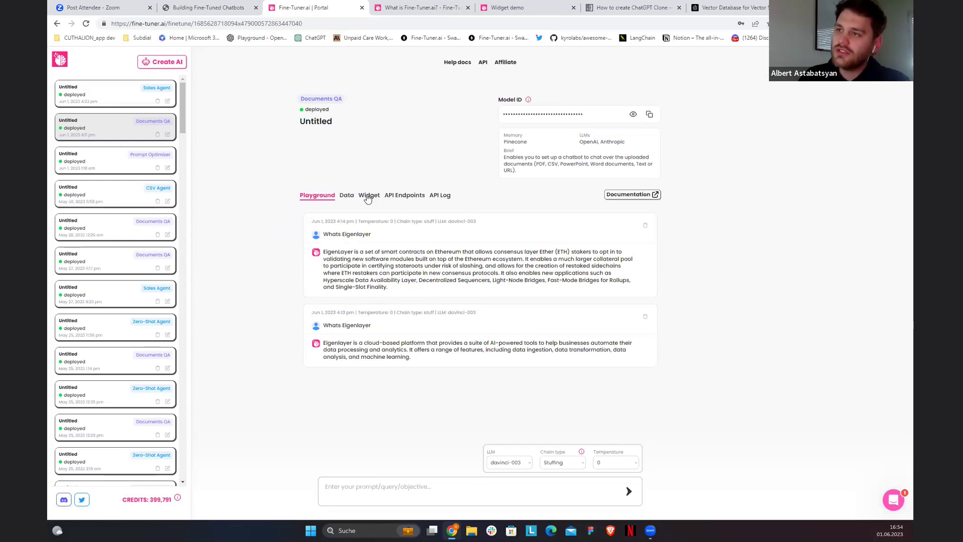
- View the Documents QA chatbot's active memory storage, show the options for adding memory, and return to its playground
{"action": "left_click", "coordinate": [347, 198]}
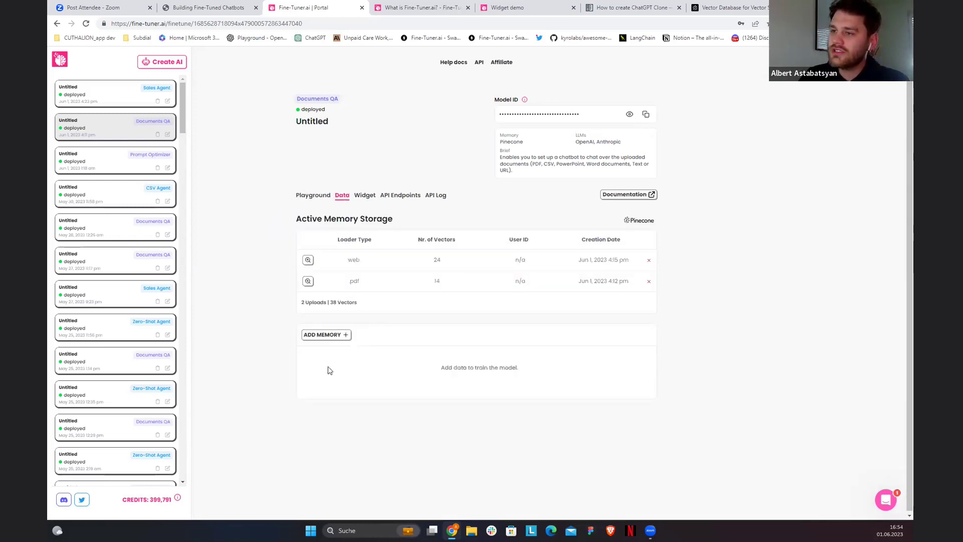
{"action": "left_click", "coordinate": [335, 342]}
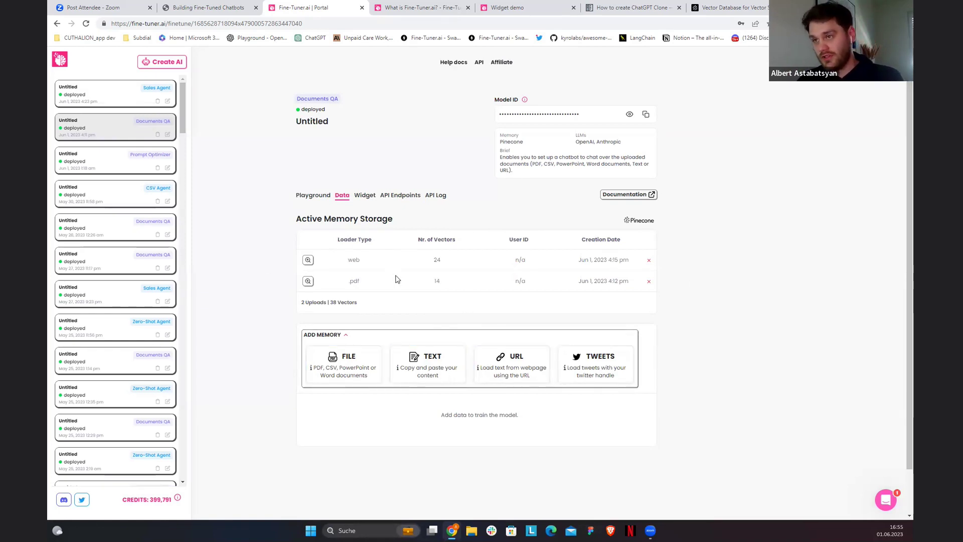
{"action": "left_click", "coordinate": [315, 196]}
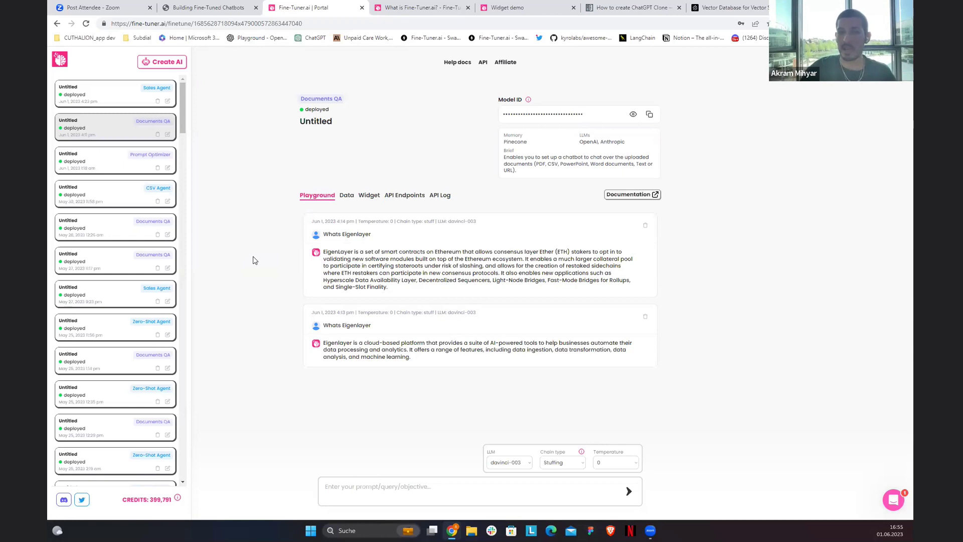
{"action": "left_click", "coordinate": [347, 199]}
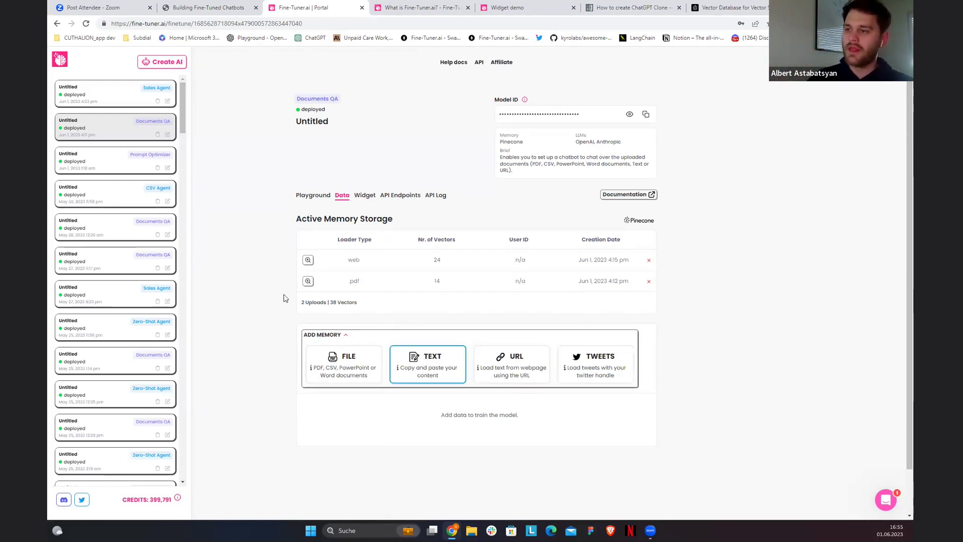
{"action": "left_click", "coordinate": [308, 199]}
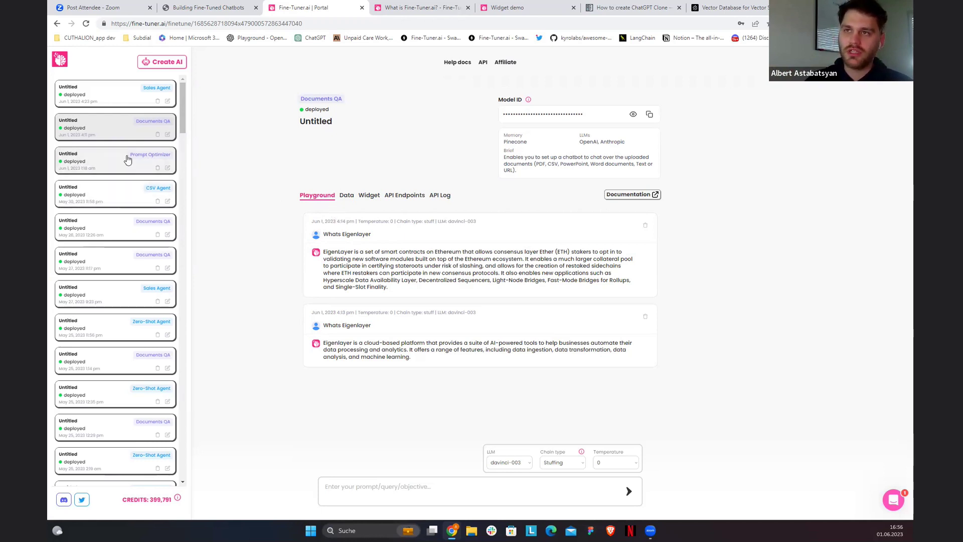
- Open the Sales Agent from June 1, 2023 and review its template from the agent details to the conversation stages
{"action": "left_click", "coordinate": [127, 99]}
{"action": "left_click", "coordinate": [351, 211]}
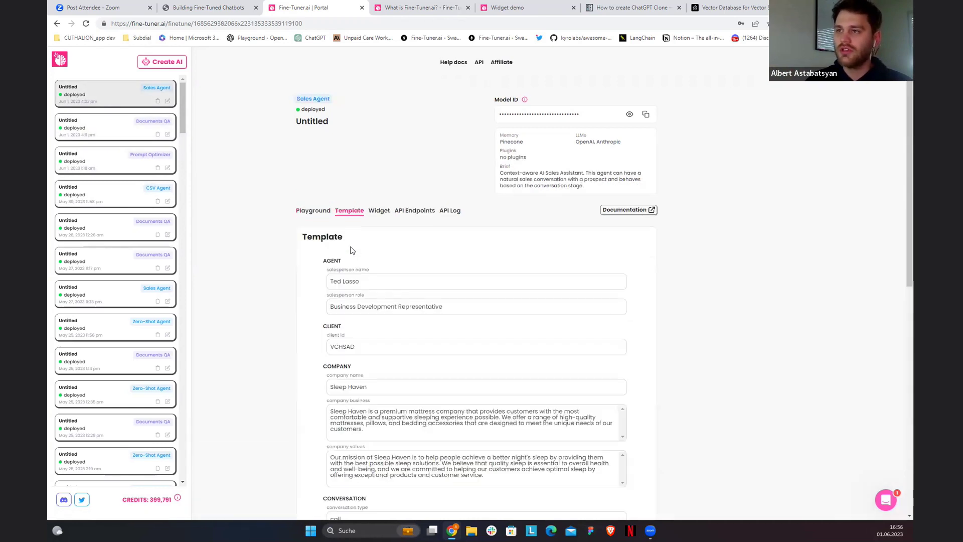
{"action": "scroll", "coordinate": [364, 297], "scroll_direction": "down", "scroll_amount": 3}
{"action": "scroll", "coordinate": [243, 291], "scroll_direction": "up", "scroll_amount": 3}
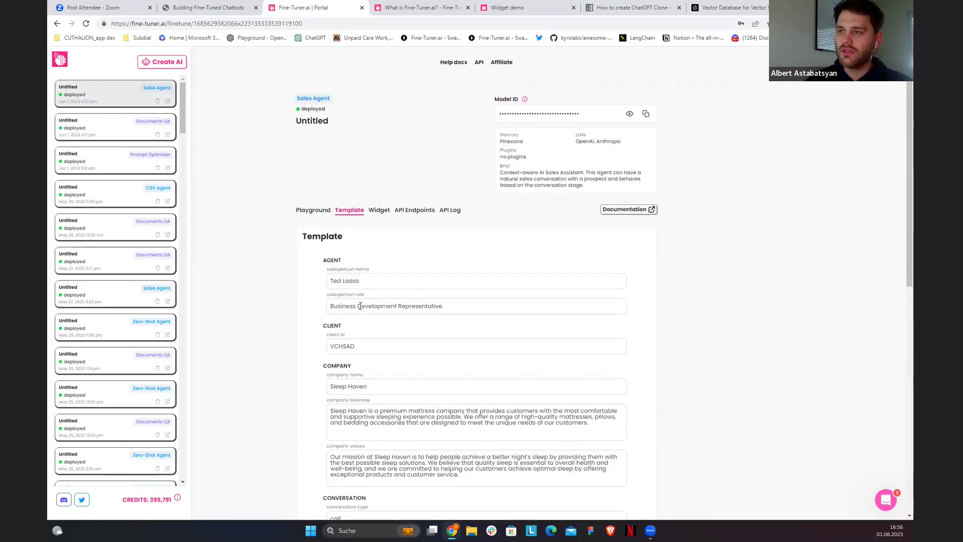
{"action": "scroll", "coordinate": [320, 144], "scroll_direction": "down", "scroll_amount": 3}
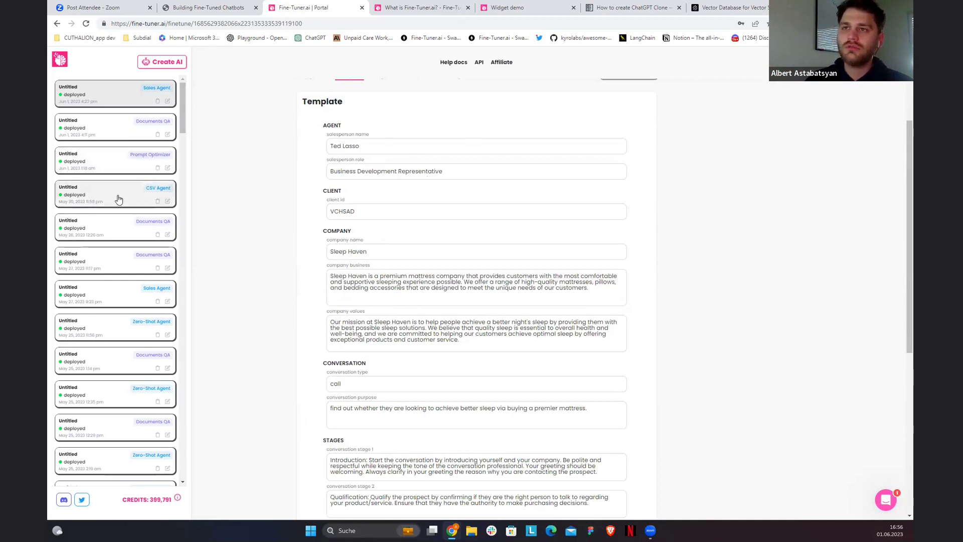
- Open the Zero-Shot Agent that uses the Wikipedia plugin and view its base template
{"action": "scroll", "coordinate": [118, 200], "scroll_direction": "down", "scroll_amount": 1}
{"action": "left_click", "coordinate": [118, 281]}
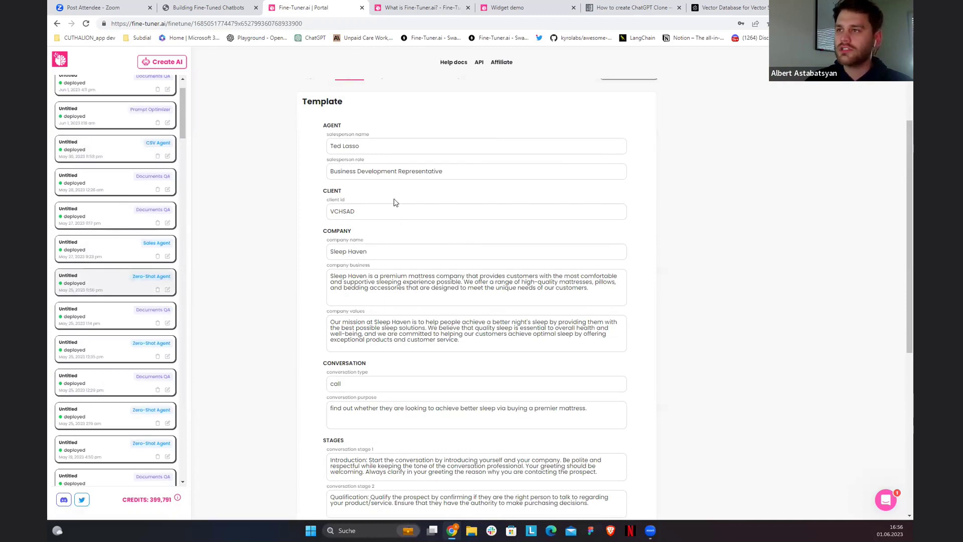
{"action": "left_click", "coordinate": [352, 220]}
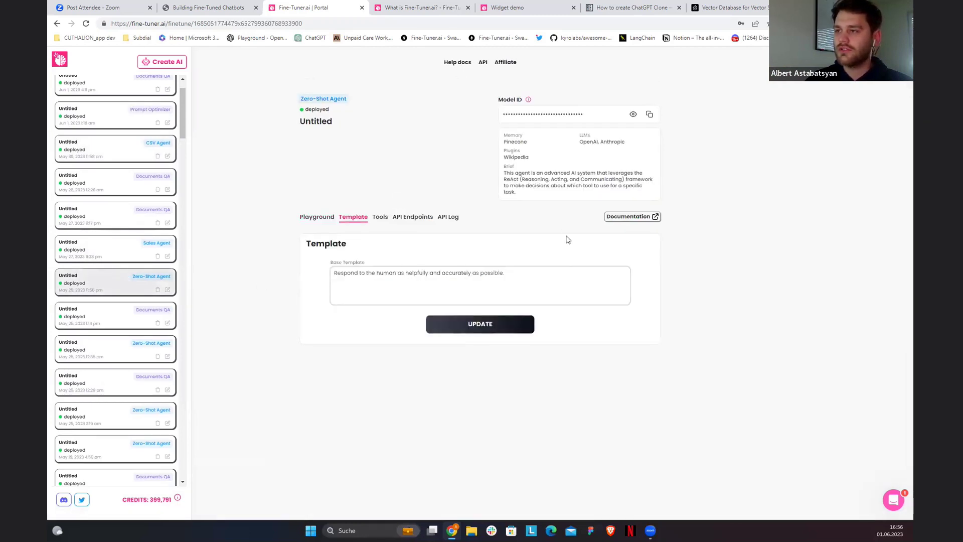
{"action": "left_click", "coordinate": [506, 279]}
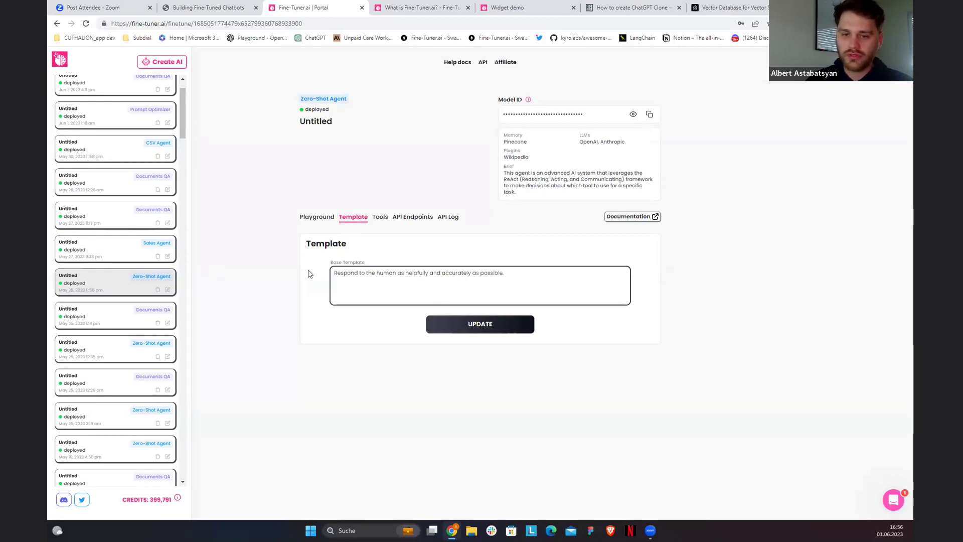
- Return to the June 1, 2023 Documents QA chatbot and view its memory storage and data loading options
{"action": "left_click", "coordinate": [135, 98]}
{"action": "left_click", "coordinate": [133, 120]}
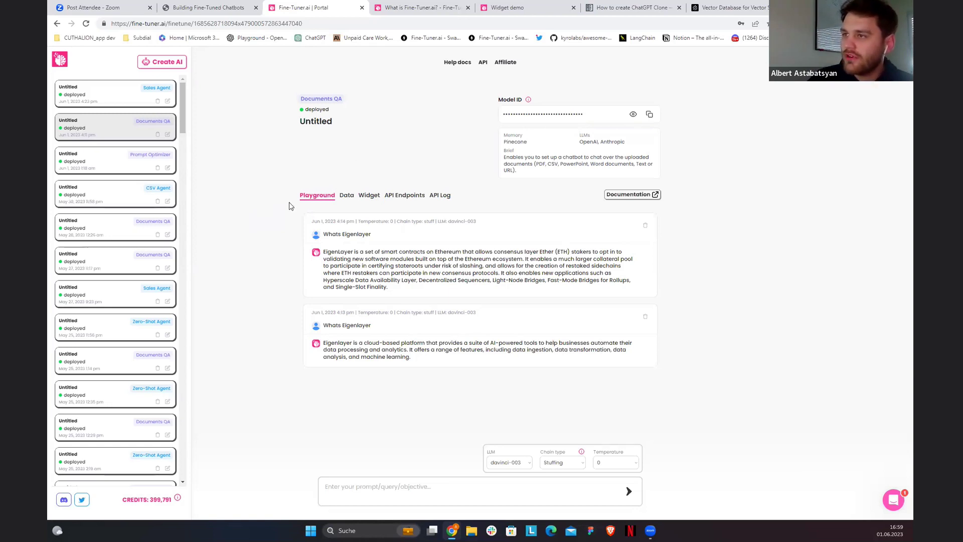
{"action": "left_click", "coordinate": [348, 197]}
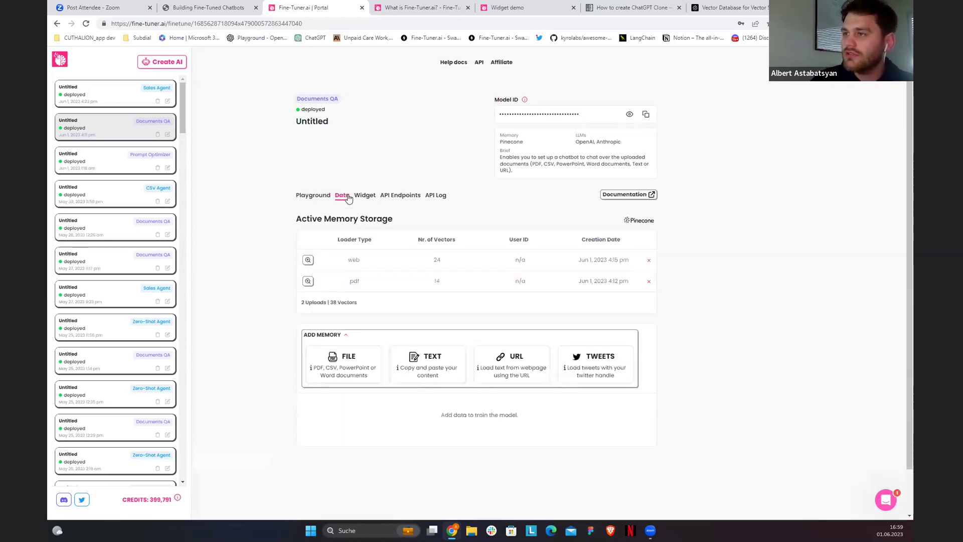
{"action": "right_click", "coordinate": [312, 376]}
{"action": "left_click", "coordinate": [331, 404]}
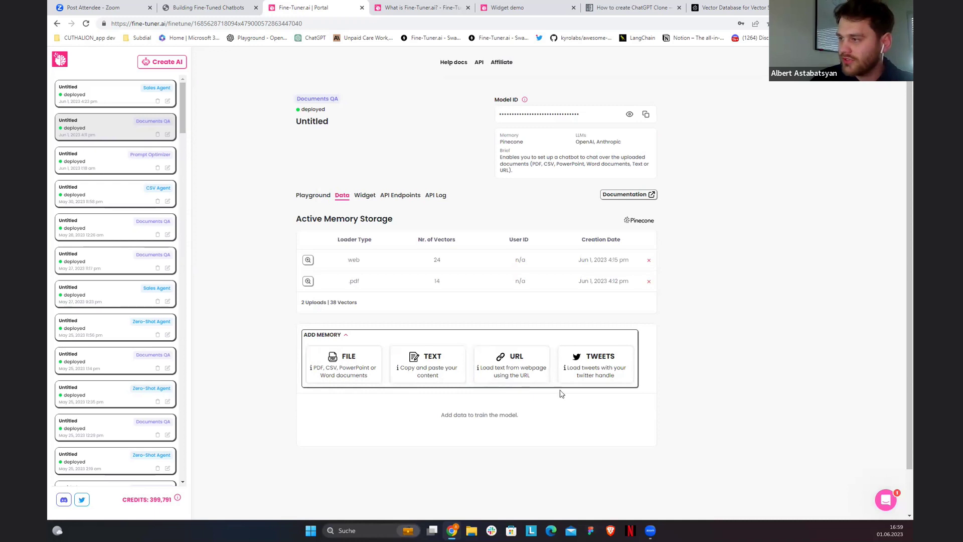
- View the Agents use cases including the CSV Agent, then the Experimental AI and Chatbots categories for a new AI, and go back
{"action": "left_click", "coordinate": [155, 64]}
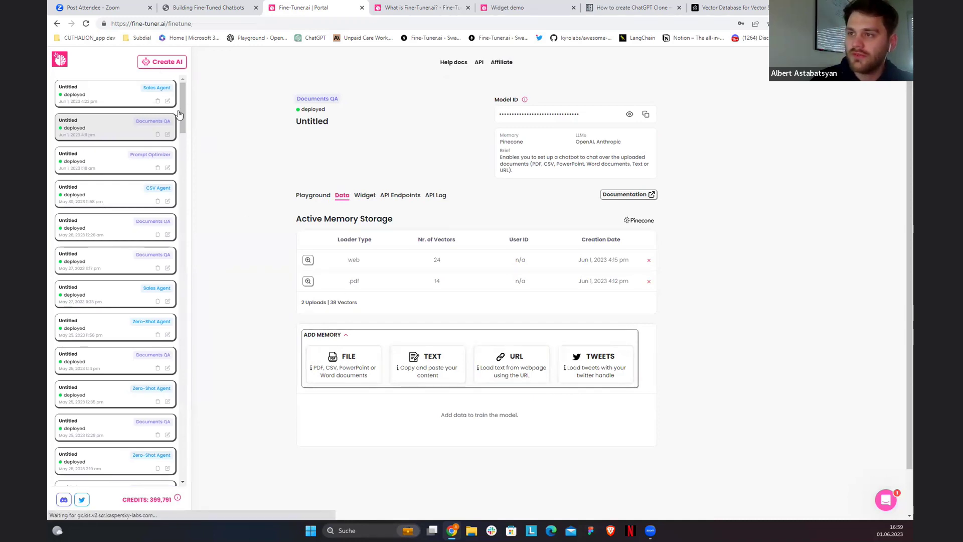
{"action": "left_click", "coordinate": [293, 189]}
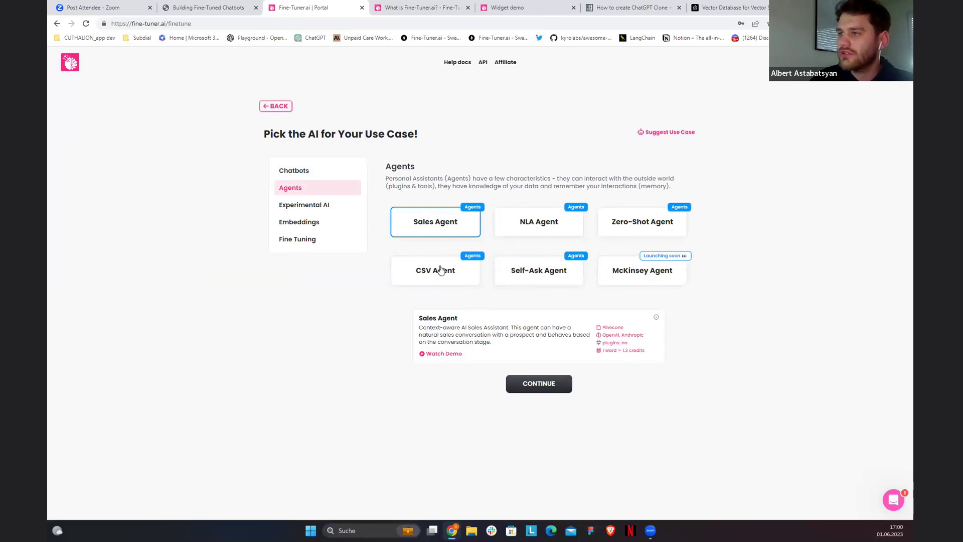
{"action": "left_click", "coordinate": [444, 281]}
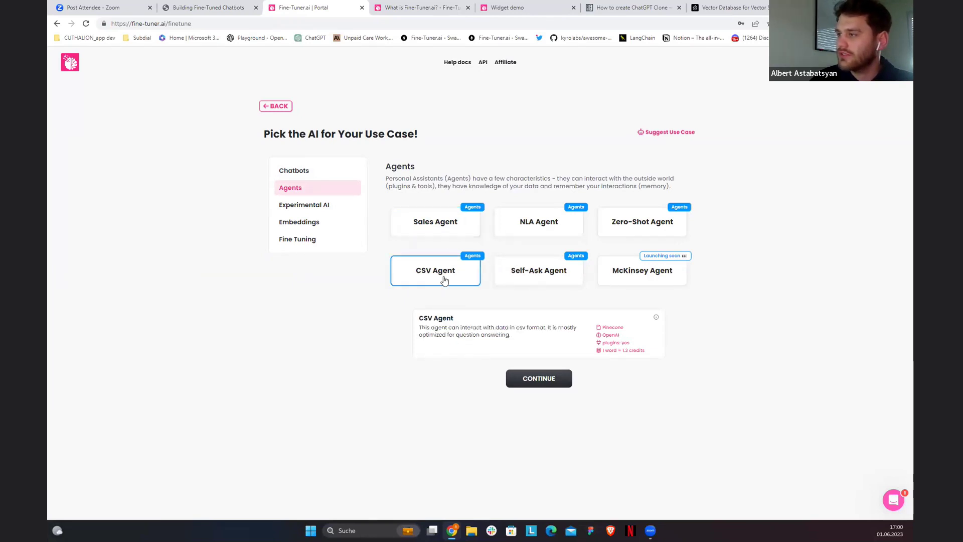
{"action": "left_click", "coordinate": [315, 206]}
{"action": "left_click", "coordinate": [316, 170]}
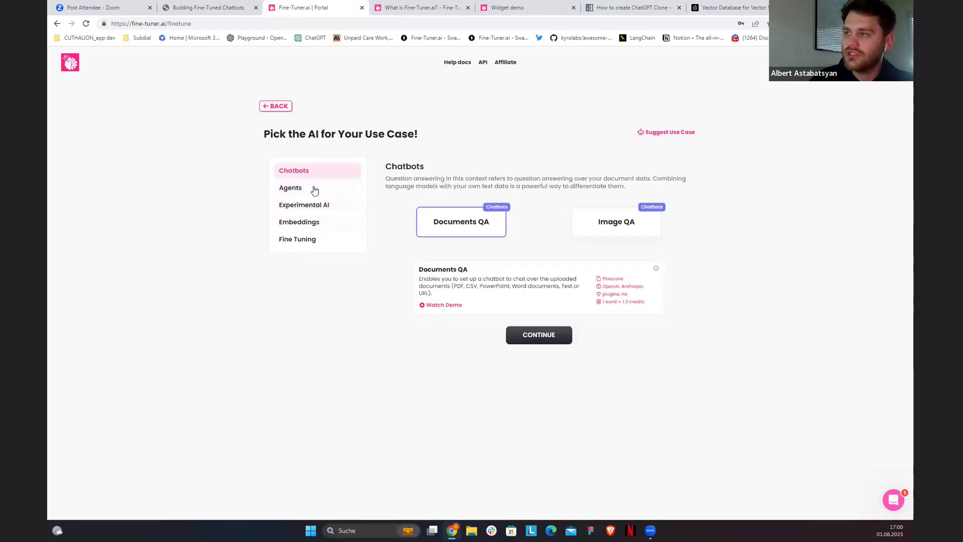
{"action": "left_click", "coordinate": [278, 107]}
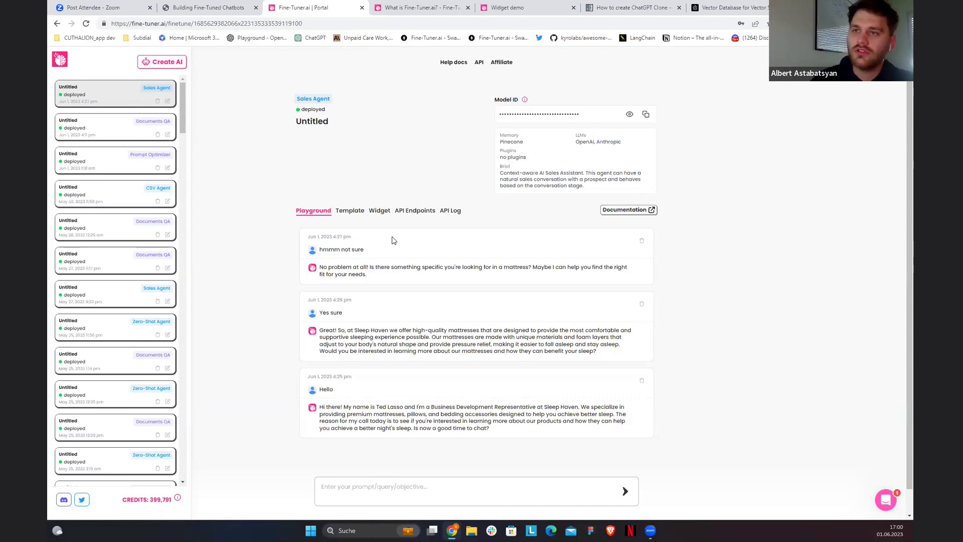
- Open the Documents QA chatbot, return to the June 1, 2023 Sales Agent, and look through the list of created models
{"action": "left_click", "coordinate": [102, 135]}
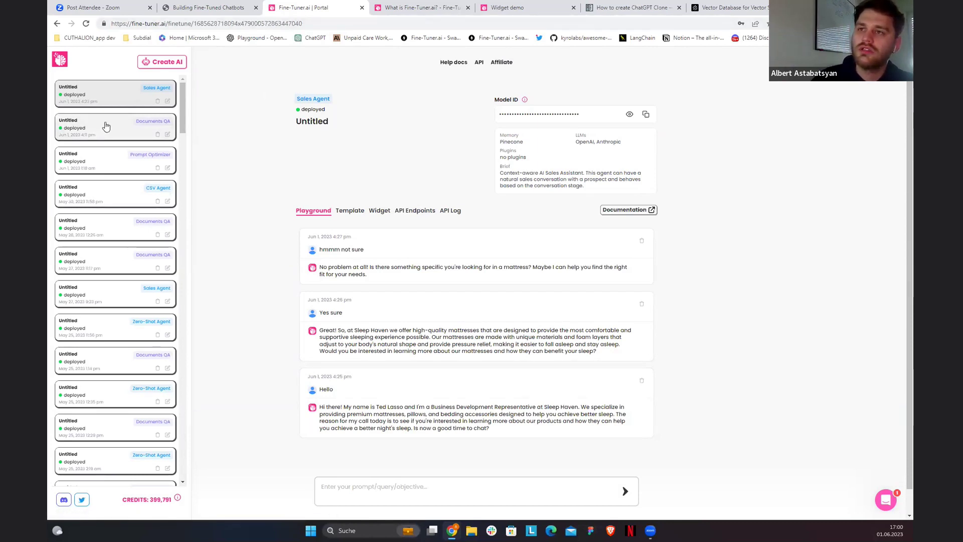
{"action": "left_click", "coordinate": [108, 103]}
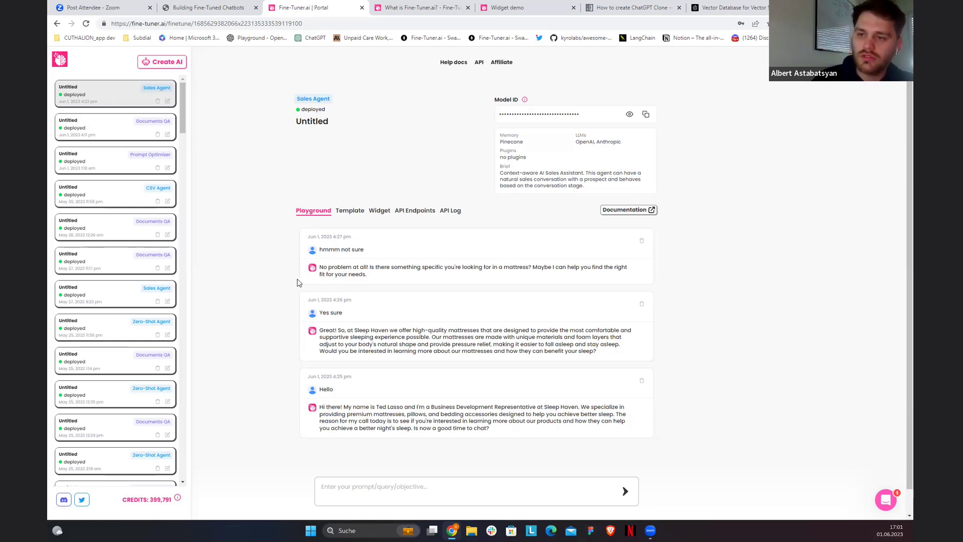
{"action": "scroll", "coordinate": [138, 340], "scroll_direction": "down", "scroll_amount": 10}
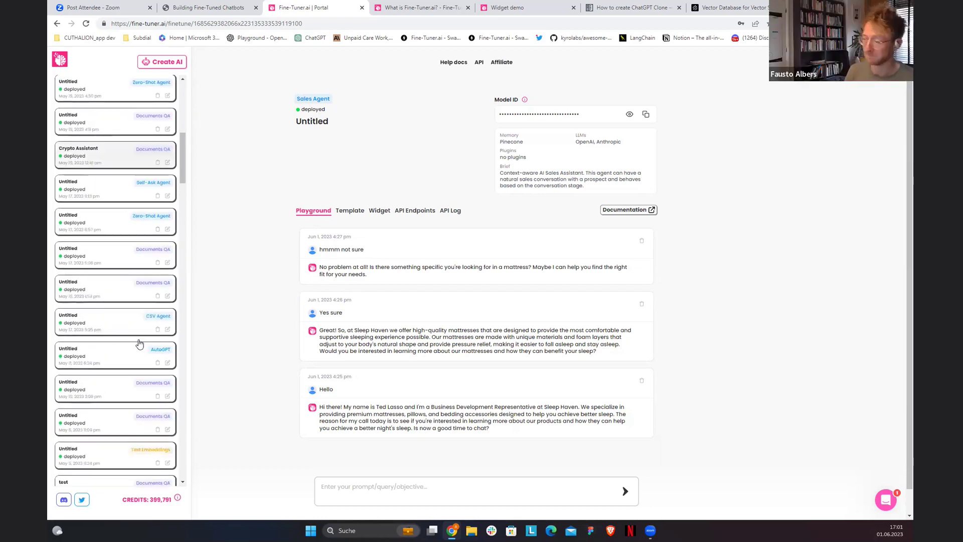
{"action": "scroll", "coordinate": [139, 343], "scroll_direction": "down", "scroll_amount": 1}
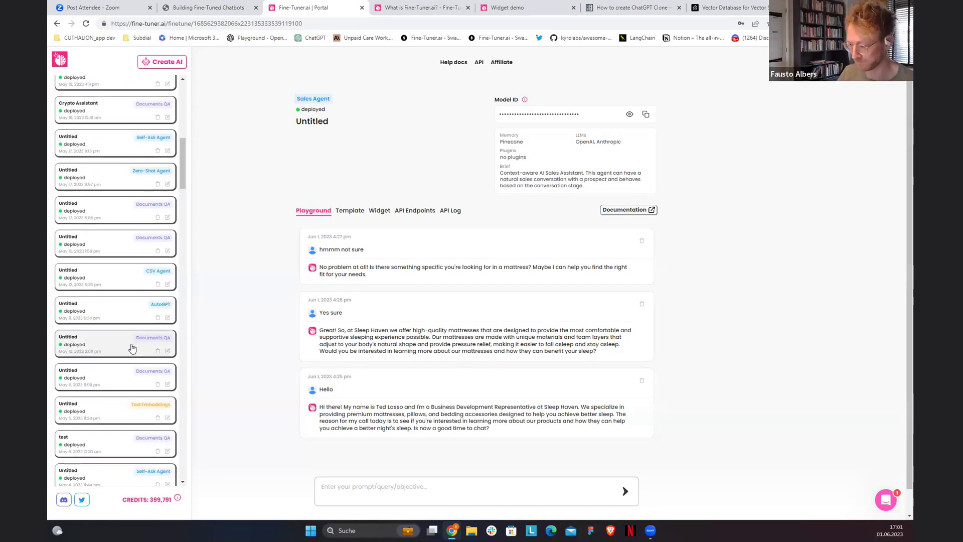
{"action": "scroll", "coordinate": [132, 348], "scroll_direction": "up", "scroll_amount": 12}
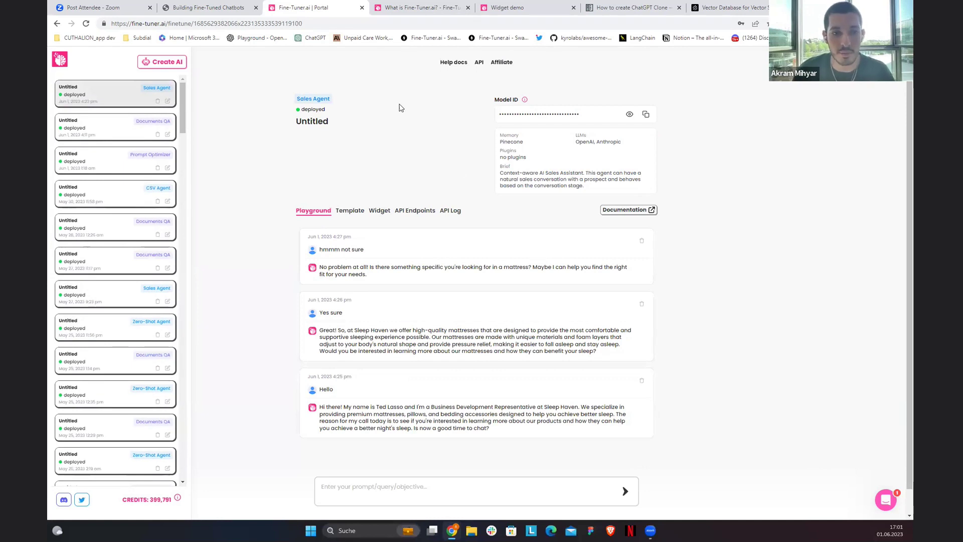
- Switch to the Building Fine-Tuned Chatbots presentation and show its final Links and Sources slide
{"action": "left_click", "coordinate": [231, 7]}
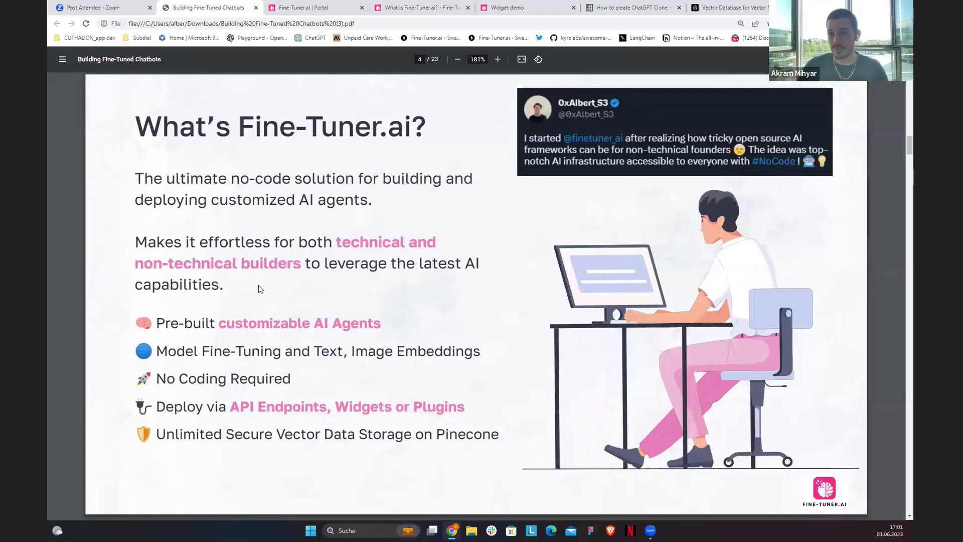
{"action": "scroll", "coordinate": [258, 285], "scroll_direction": "down", "scroll_amount": 20}
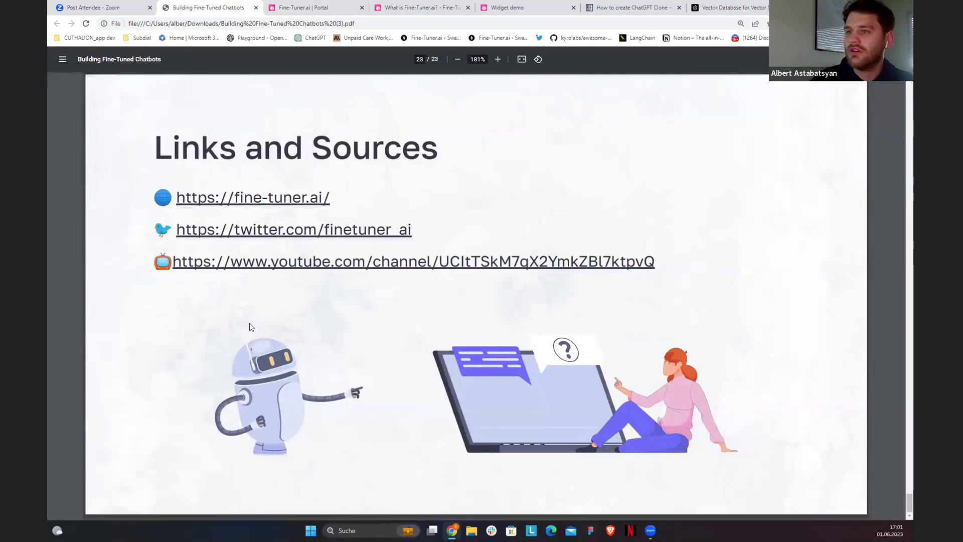